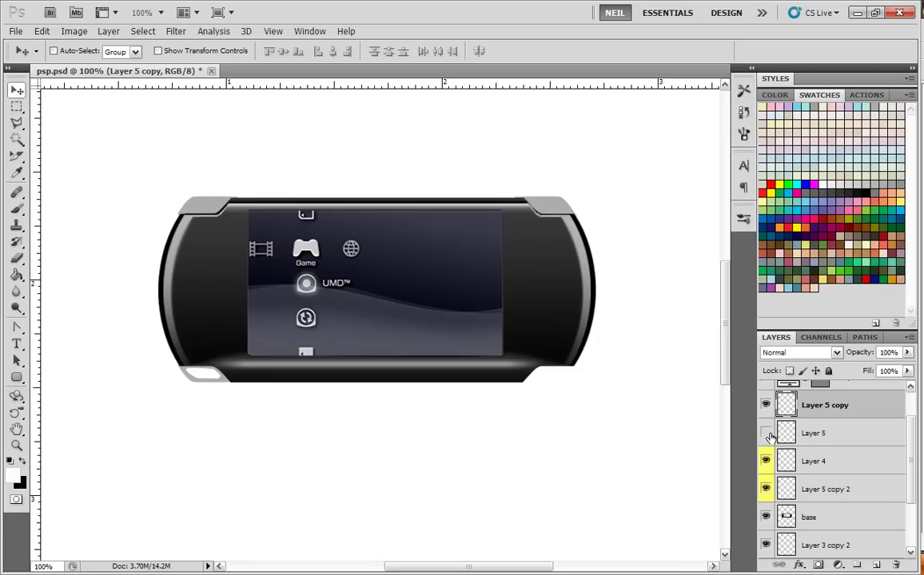
- Make Layer 5 visible above Layer 5 copy and soften its white highlight line with a small-radius Gaussian Blur
click(766, 432)
drag(806, 436, 813, 406)
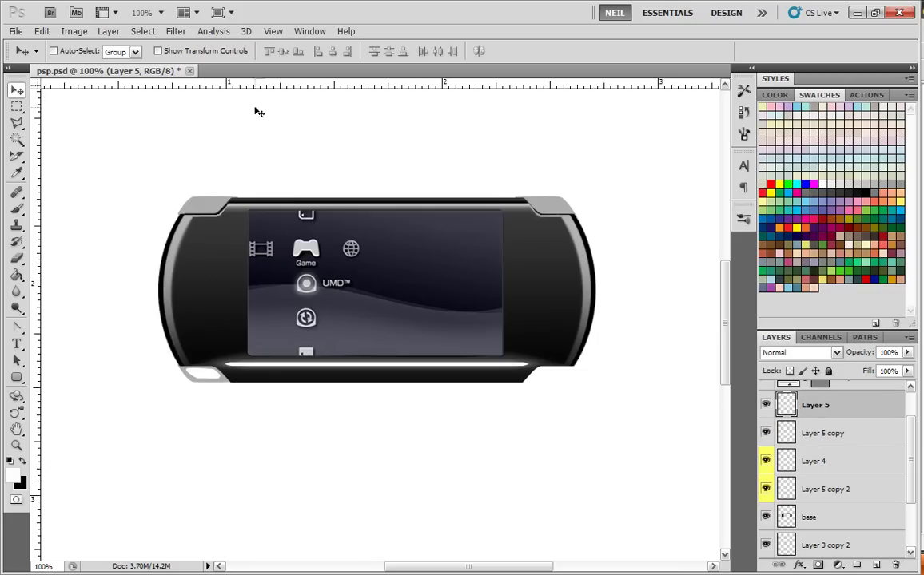
click(175, 32)
mouse_move(251, 154)
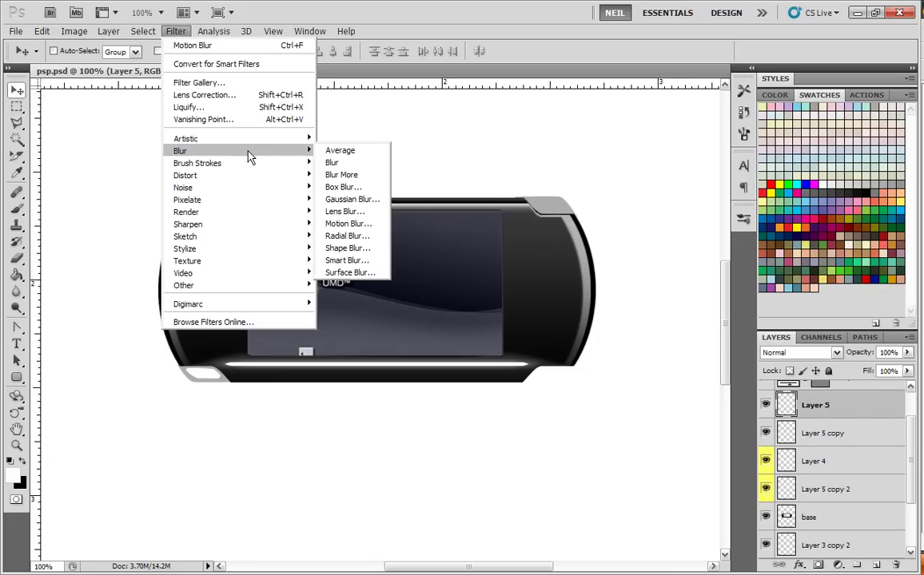
click(356, 199)
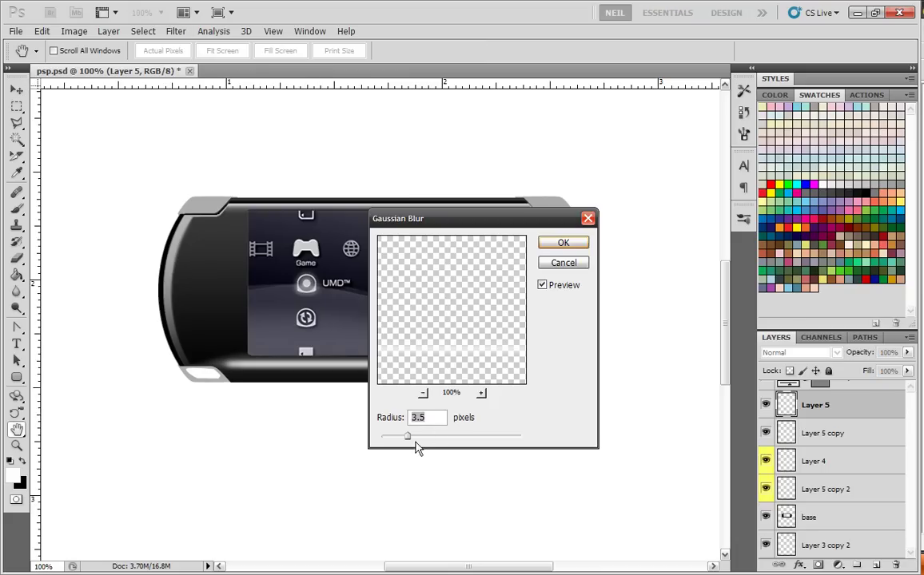
drag(407, 438, 396, 438)
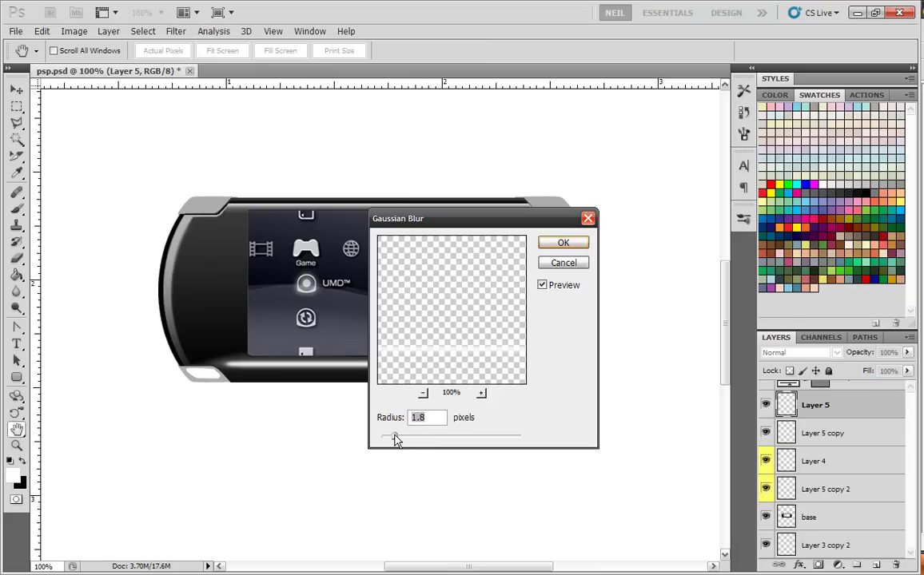
drag(395, 439, 398, 441)
click(562, 242)
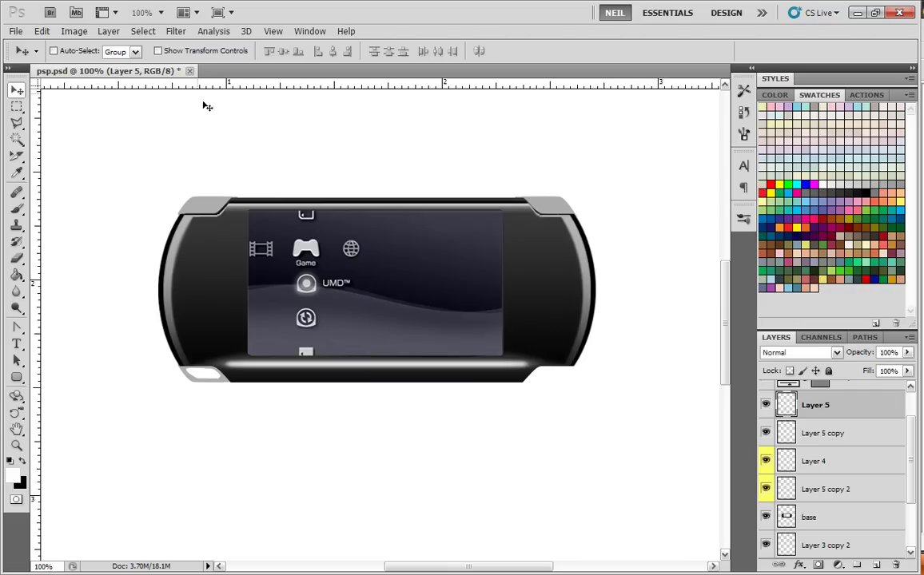
- Apply a Motion Blur with a 0° angle and a shortened distance to the highlight on Layer 5
click(177, 32)
mouse_move(221, 150)
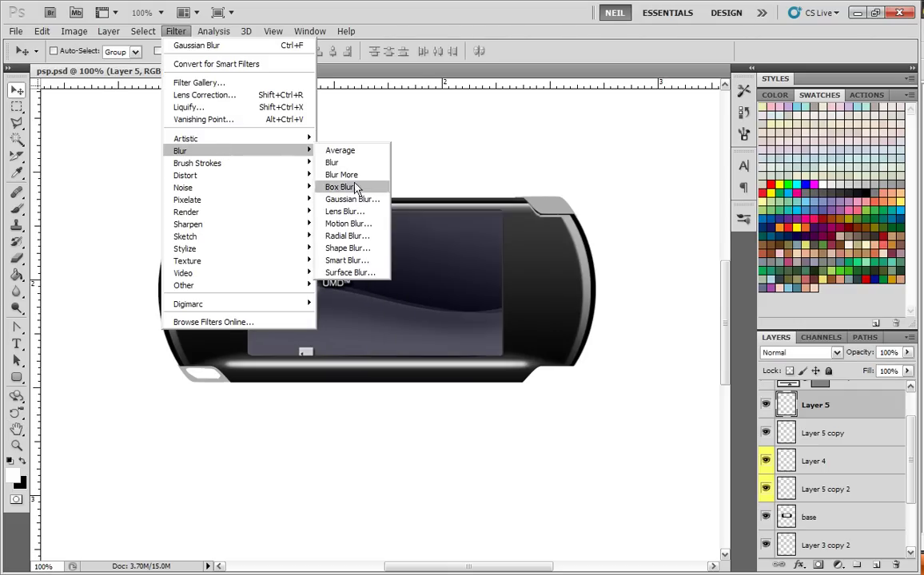
click(364, 226)
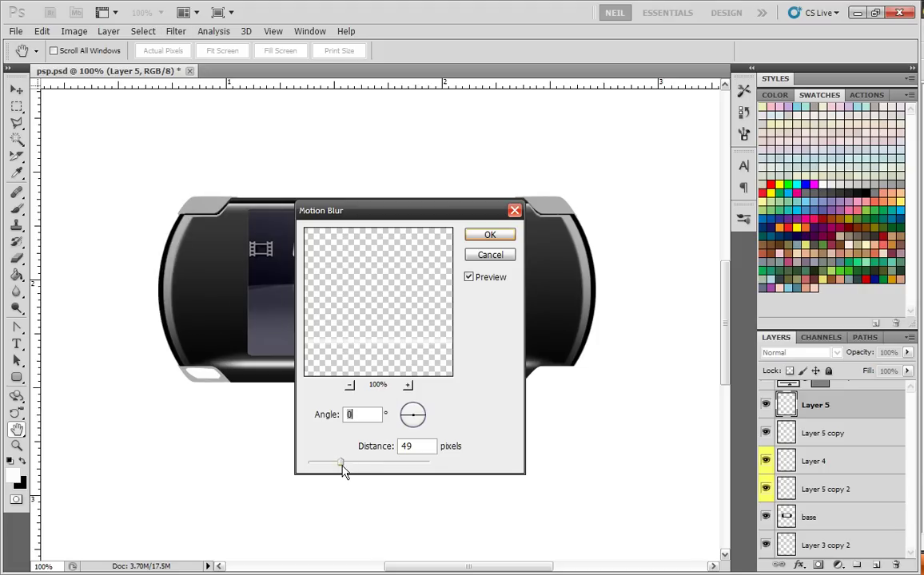
drag(334, 463, 326, 463)
click(490, 235)
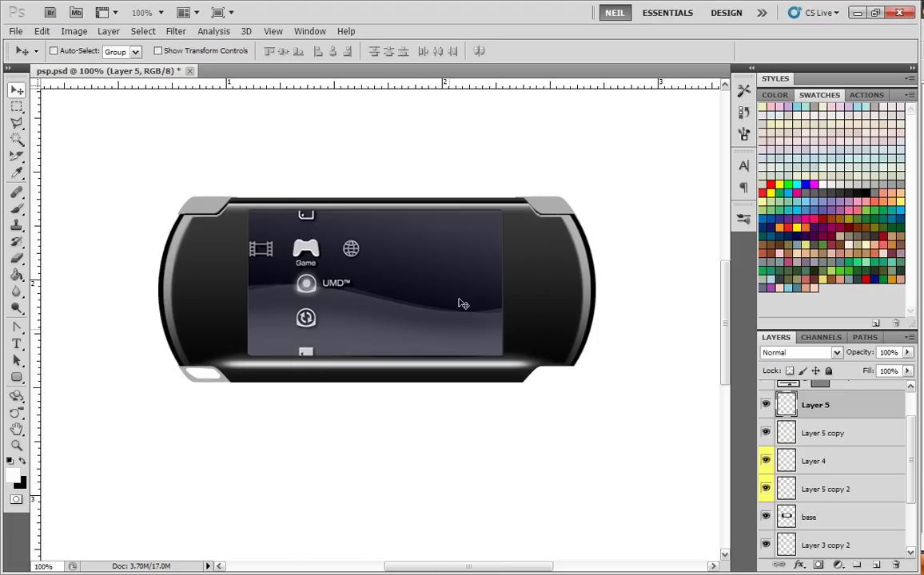
- Examine the blurred highlight along the lower edge of the PSP body up close
key(ctrl+plus)
key(ctrl+minus)
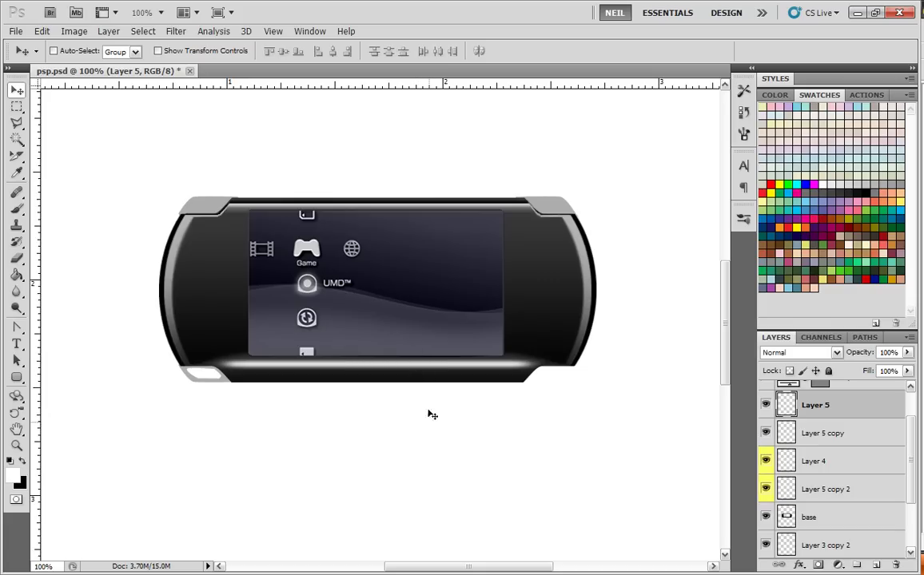
key(ctrl+plus)
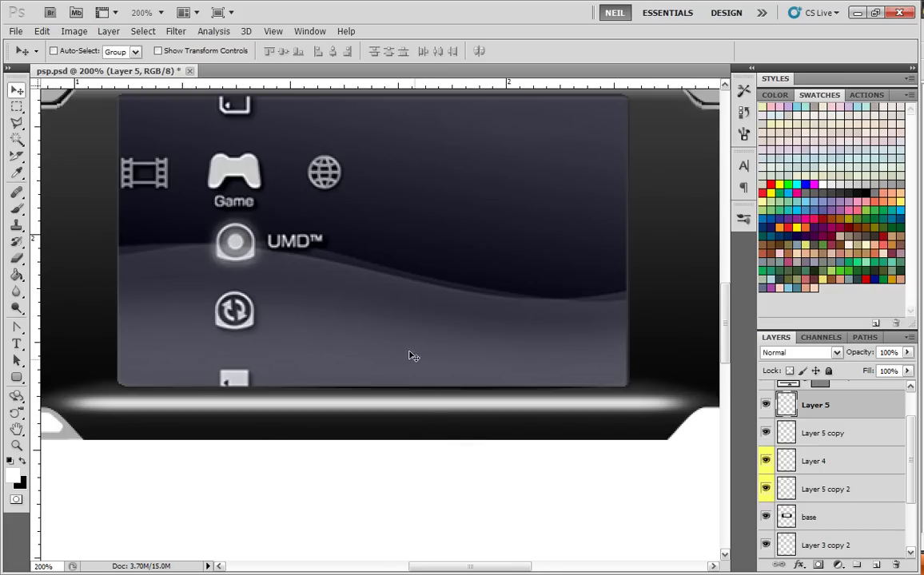
drag(391, 445, 410, 434)
scroll(411, 434, right, 2)
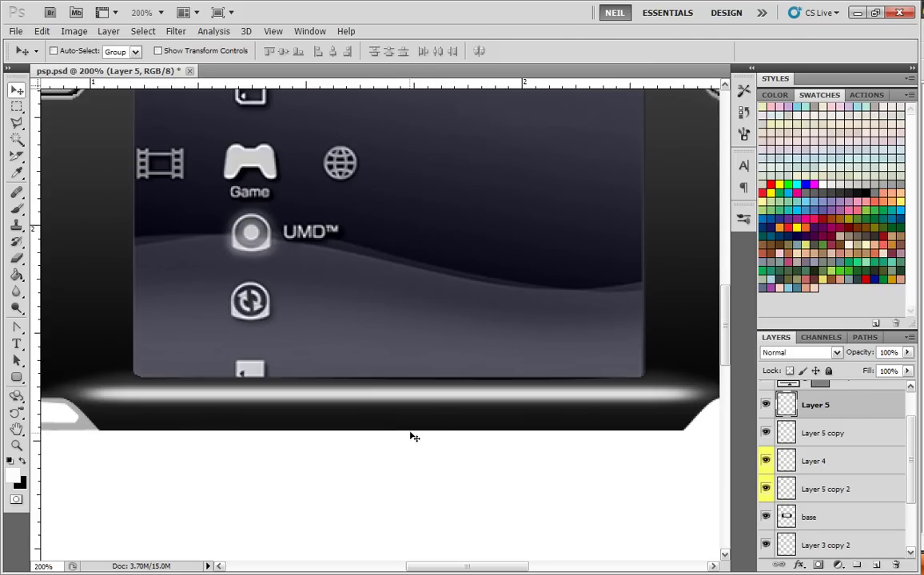
drag(417, 440, 398, 406)
key(ctrl+minus)
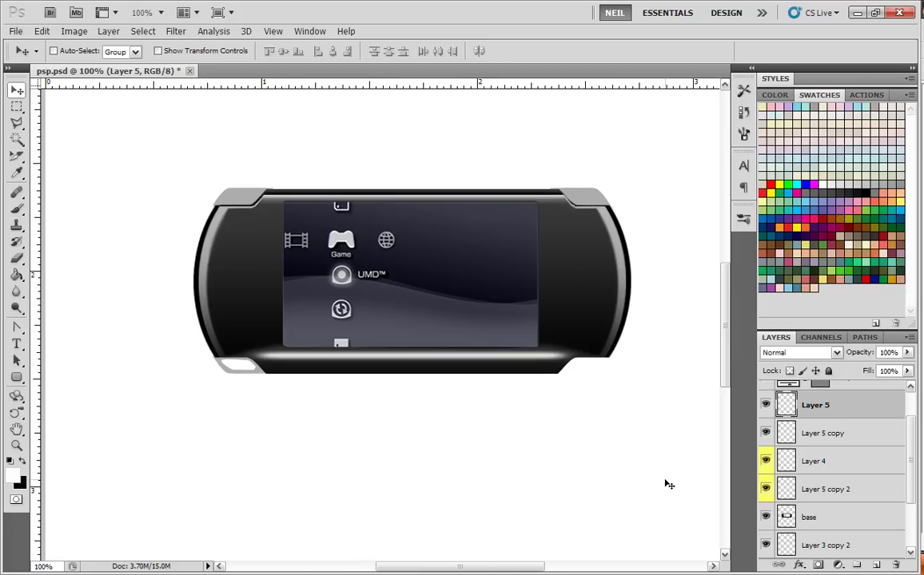
- Load the base layer's outline as a selection, paint soft dark grey shading inside it with a 360 px brush, and deselect
ctrl+click(798, 518)
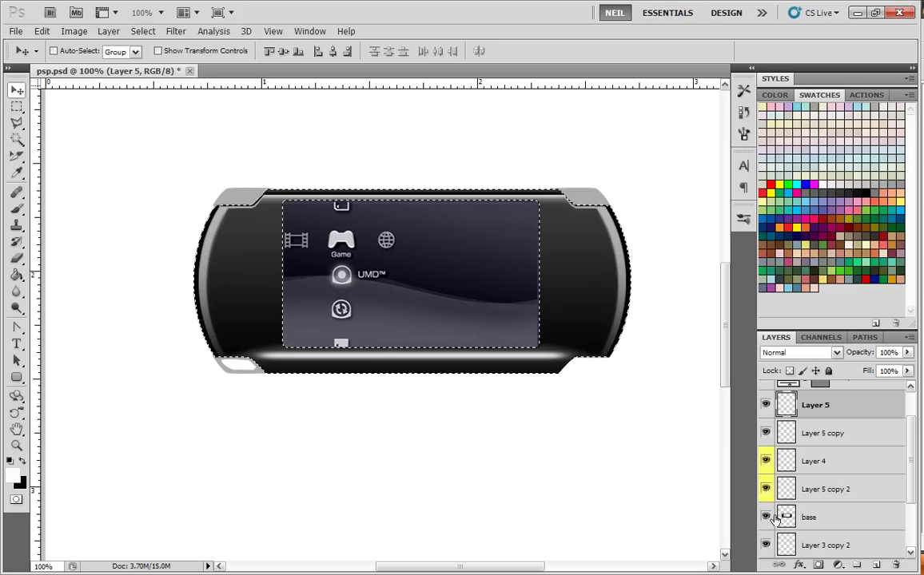
click(801, 519)
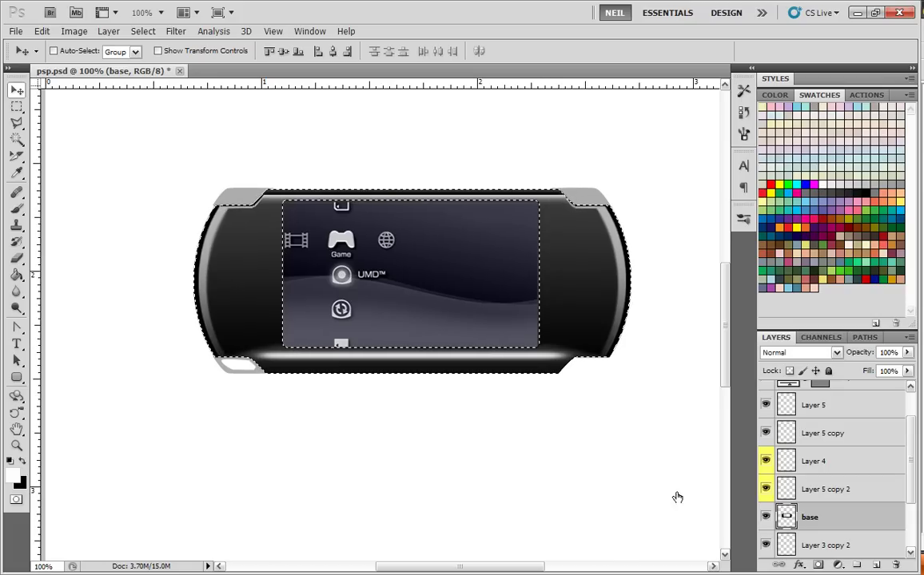
click(16, 209)
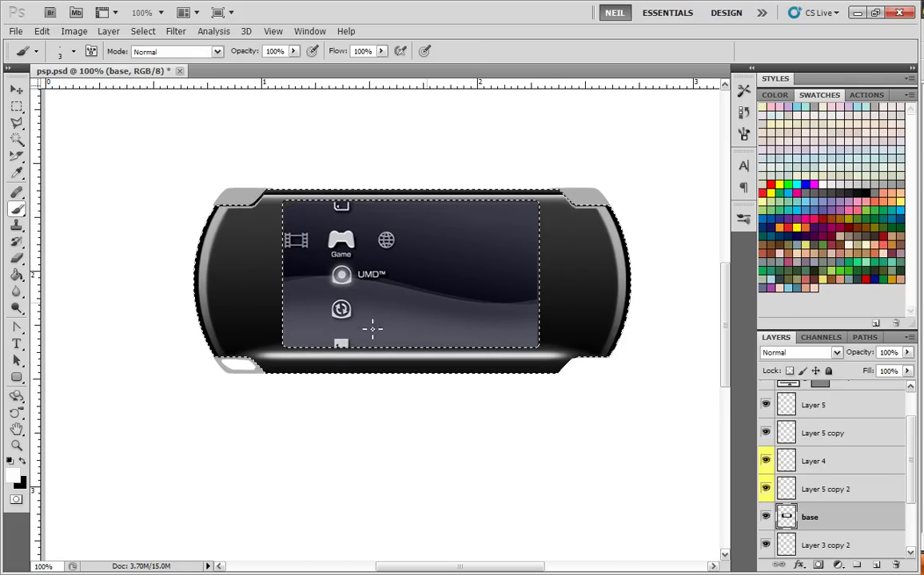
click(868, 188)
right_click(495, 427)
click(658, 339)
key(Return)
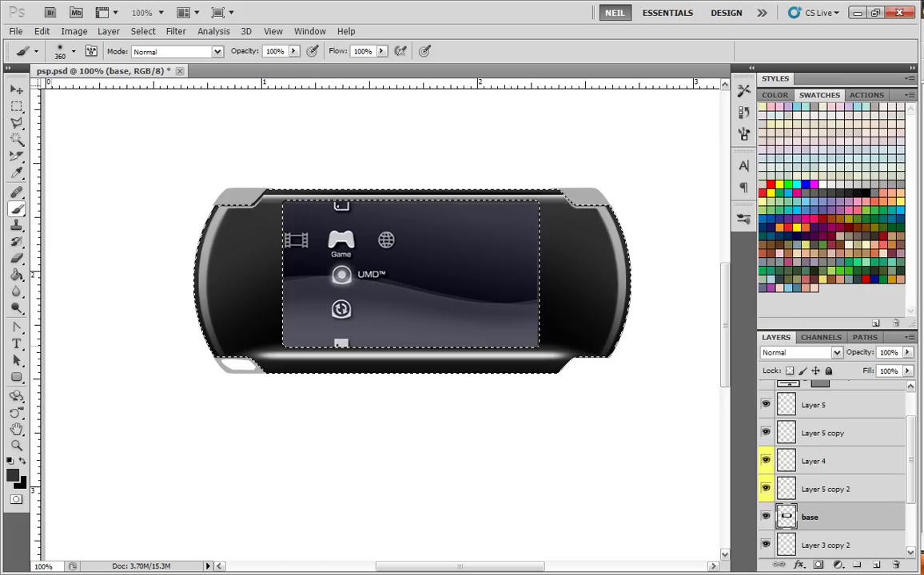
click(16, 106)
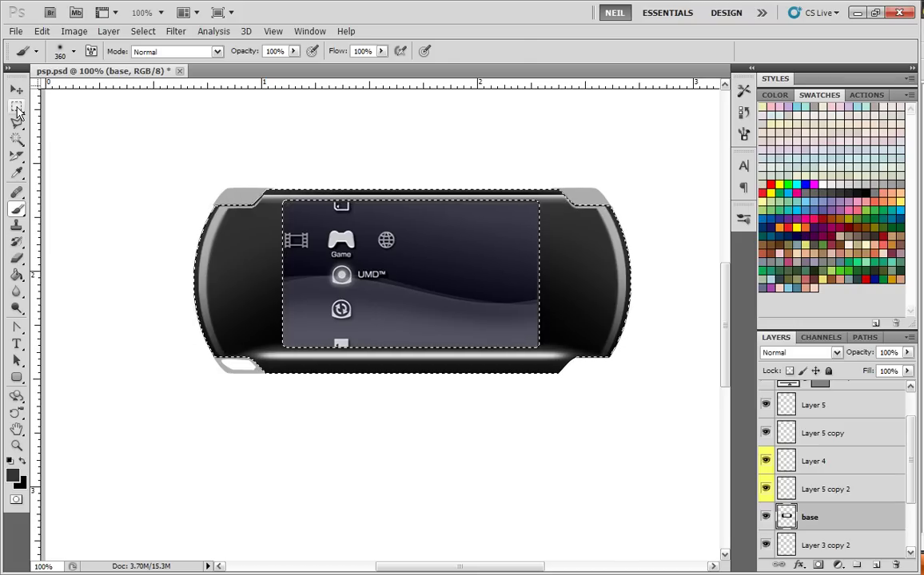
click(129, 144)
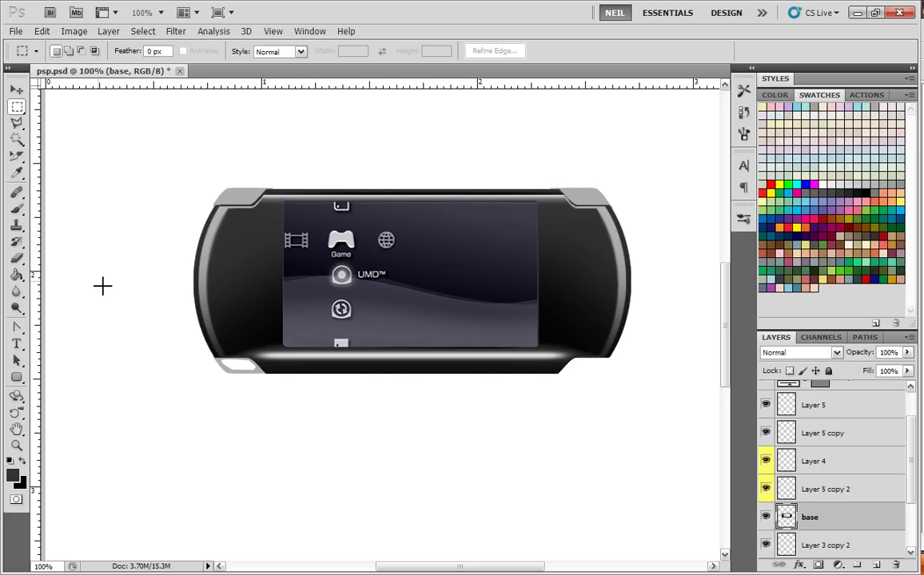
- Reselect the base outline, paint soft black shading inside it with a 125 px brush at 0% hardness, and deselect
key(ctrl+shift+d)
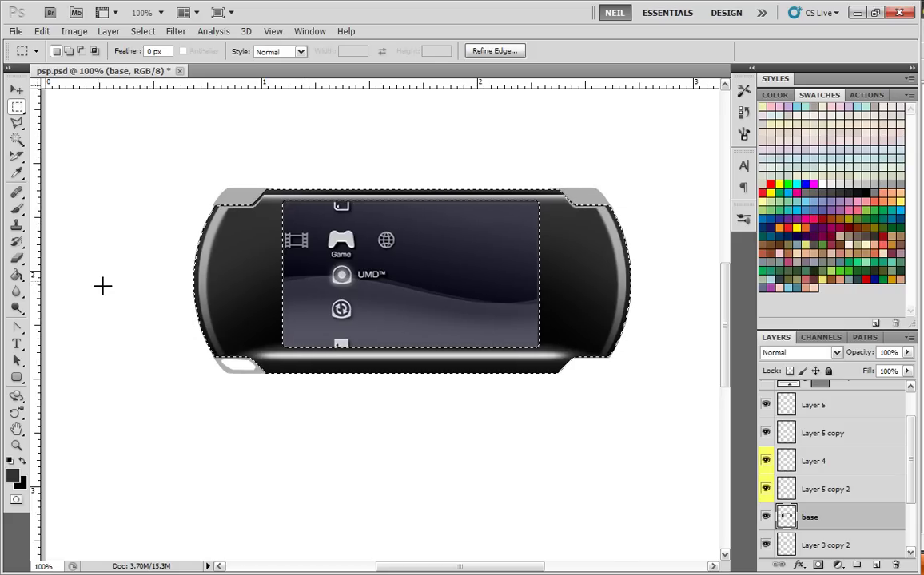
click(17, 209)
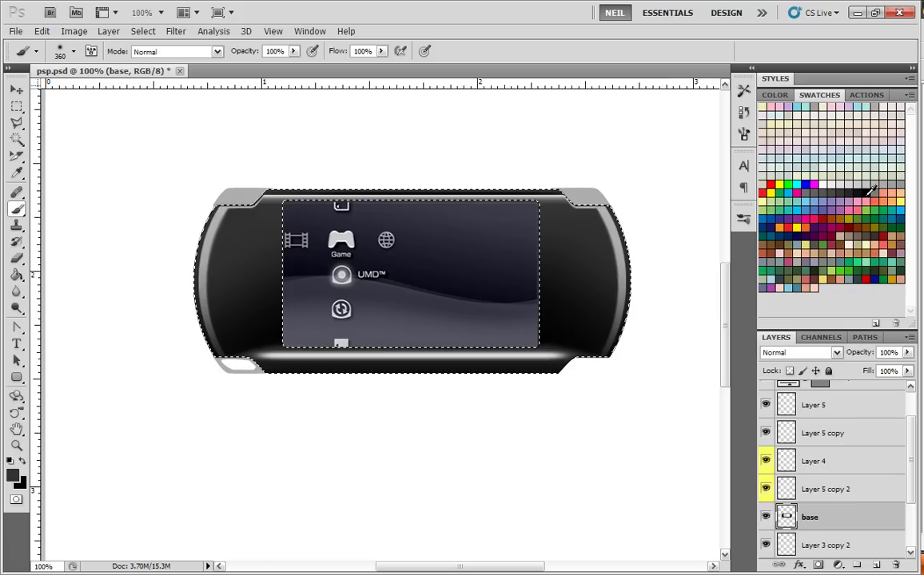
right_click(183, 194)
drag(251, 282, 249, 276)
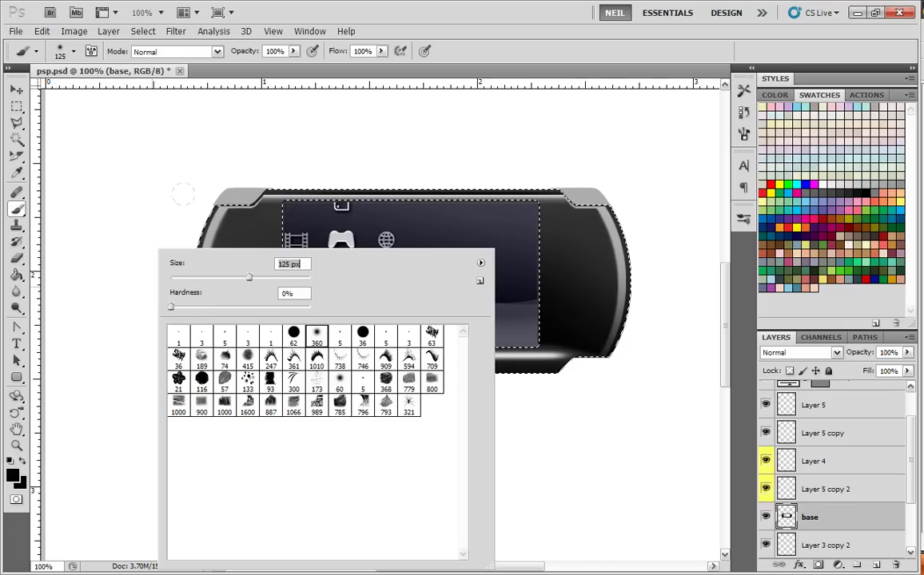
click(151, 160)
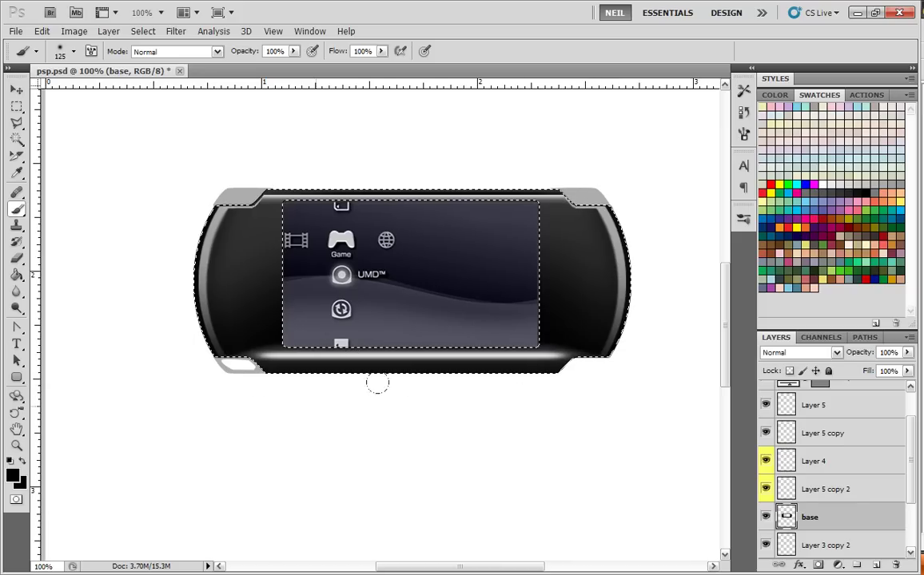
key(m)
key(ctrl+d)
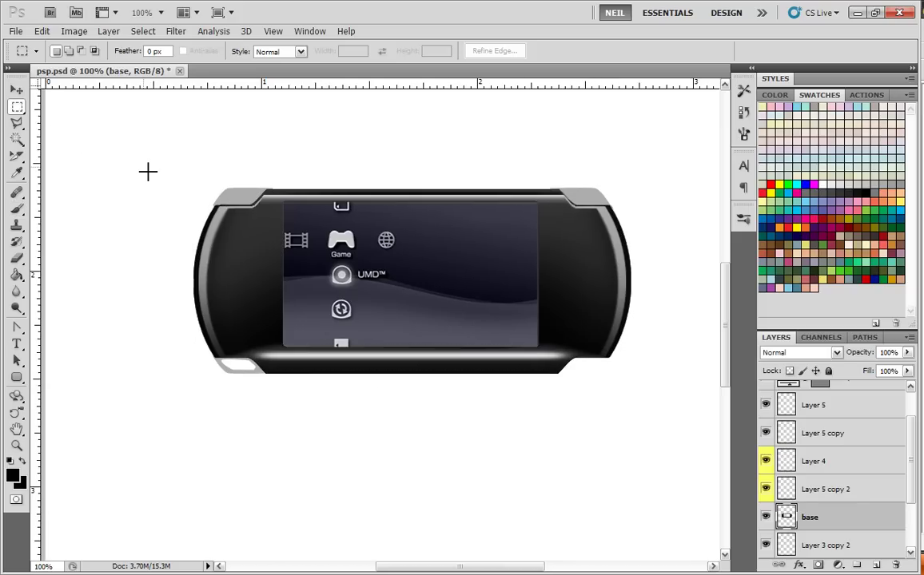
- Save the PSP artwork to its existing file, psp.psd
click(15, 31)
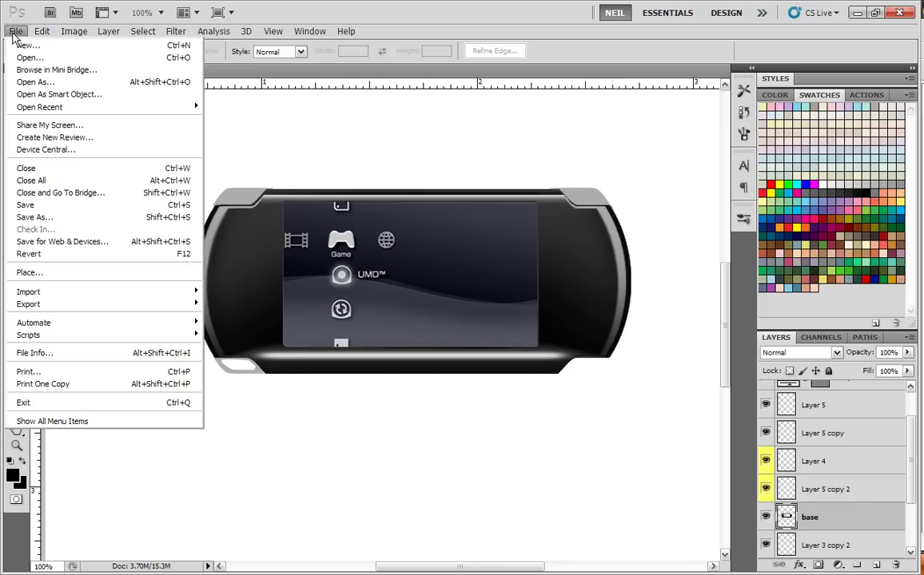
click(29, 205)
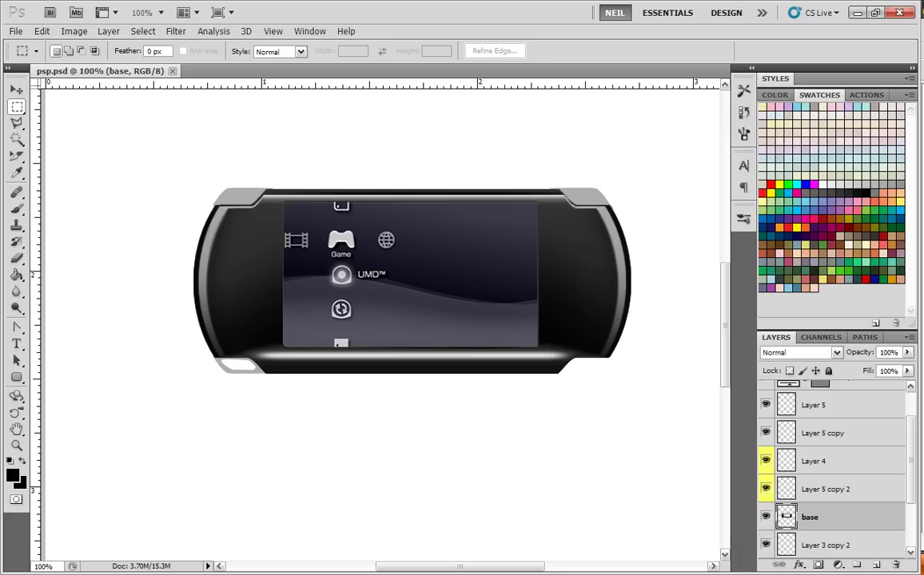
key(ctrl+z)
- Merge Layer 5, Layer 5 copy, Layer 4 and Layer 5 copy 2 into a single layer
click(813, 413)
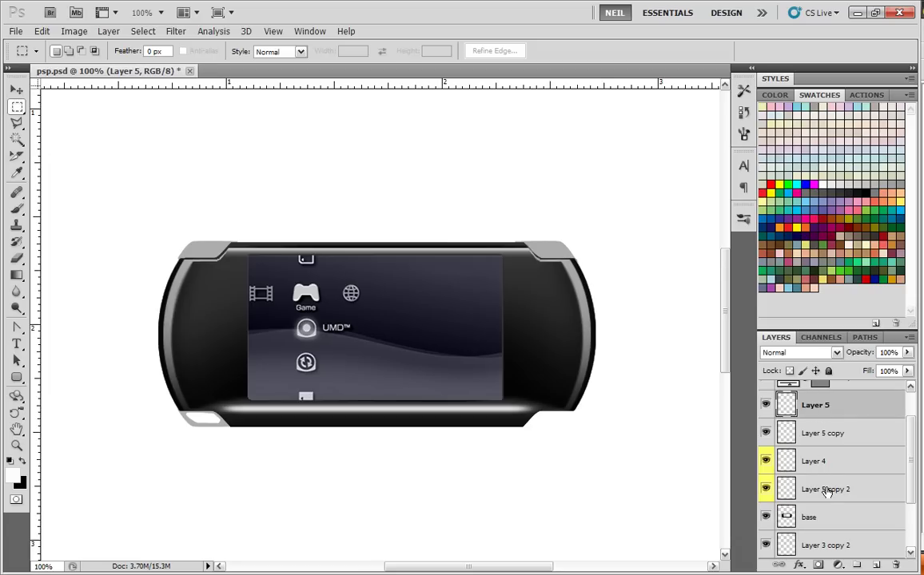
shift+click(827, 491)
right_click(819, 310)
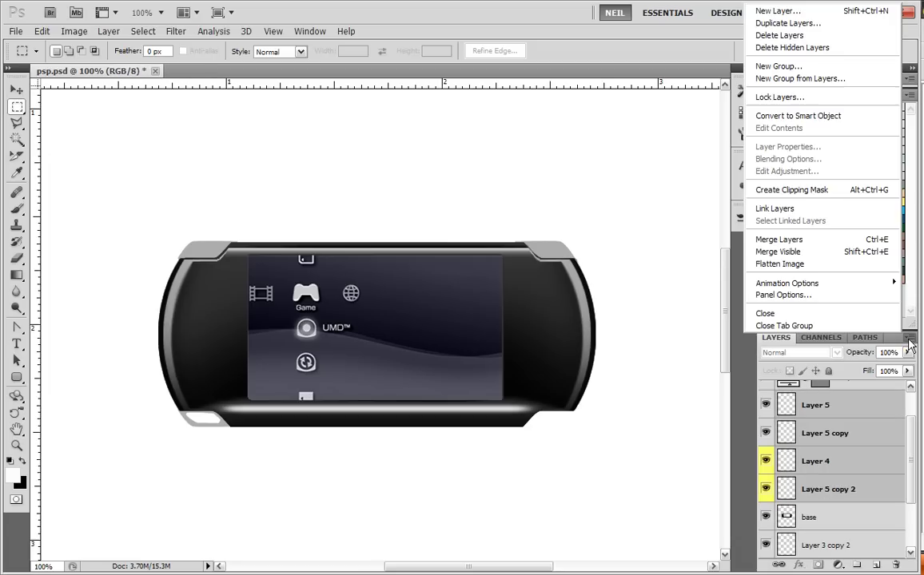
click(780, 240)
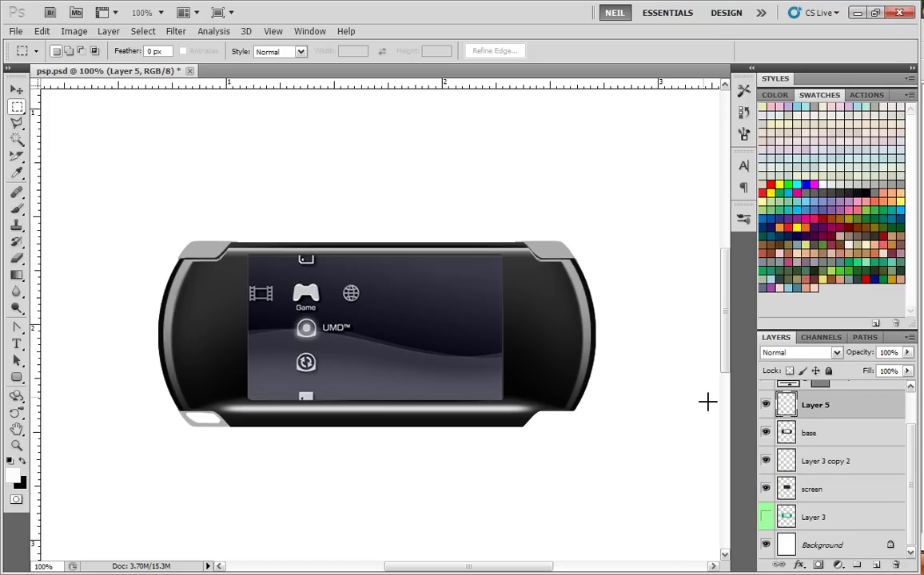
- Set the merged Layer 5's color label to Yellow in its layer properties
right_click(807, 406)
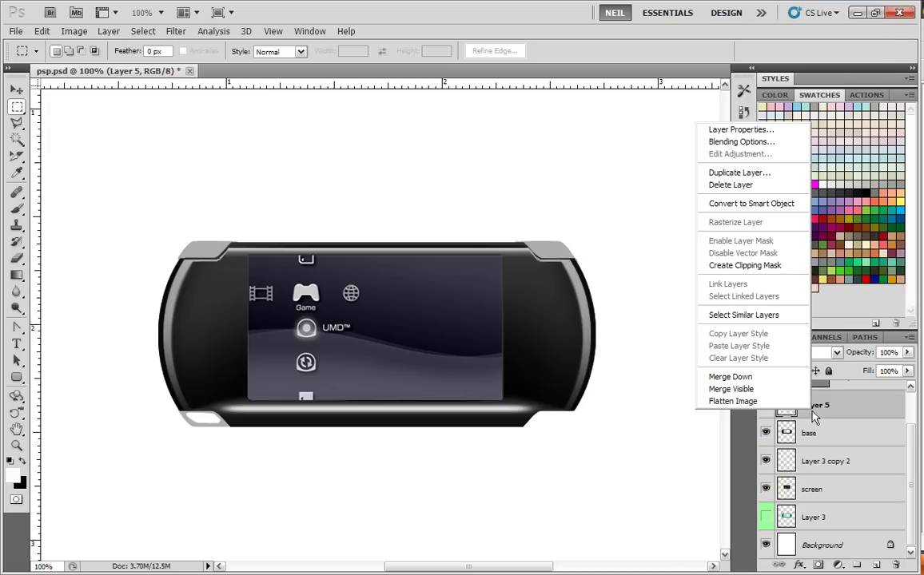
click(723, 130)
click(512, 211)
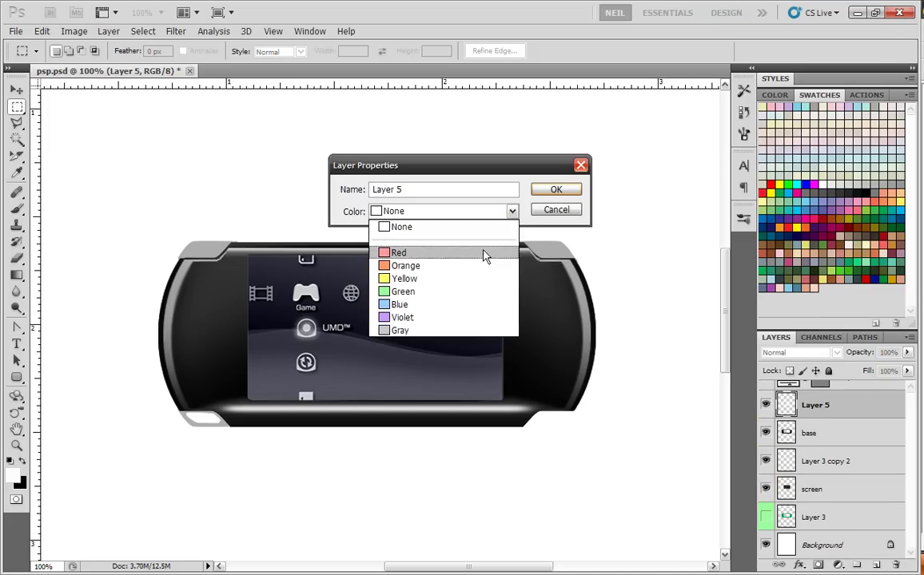
click(476, 278)
click(555, 189)
mouse_move(911, 454)
mouse_down()
mouse_move(912, 419)
mouse_move(911, 451)
mouse_up()
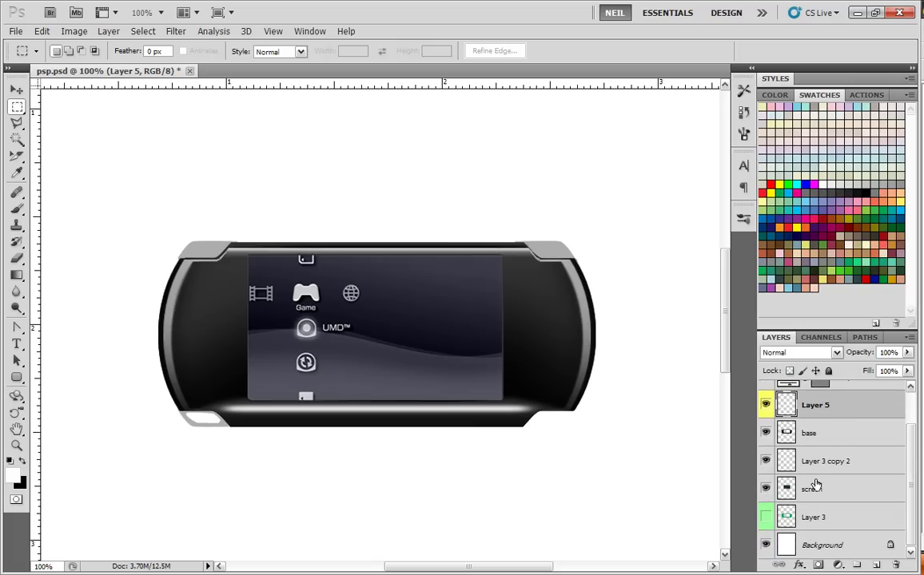
- On a new layer, draw a closed straight-sided Pen tool path around the PSP's upper half, cutting diagonally across the screen
drag(17, 326, 50, 330)
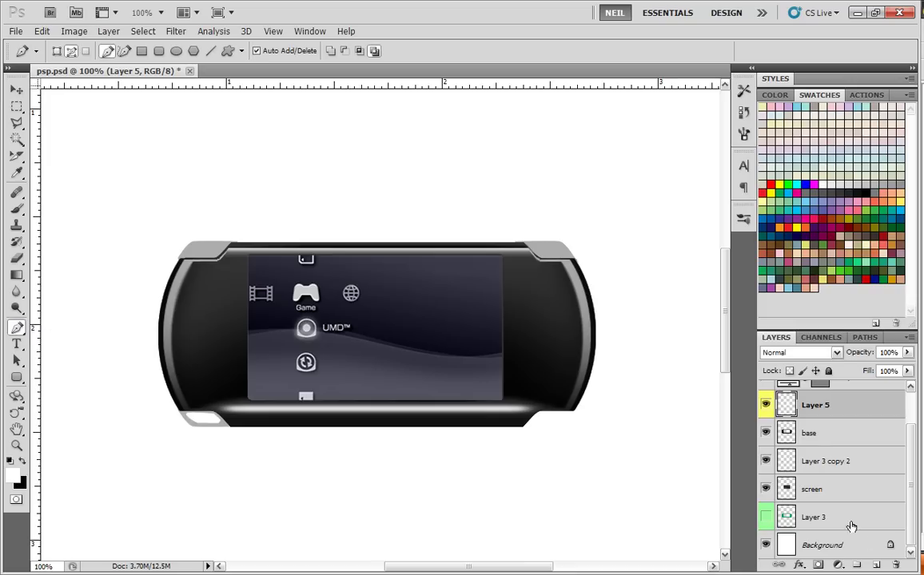
key(ctrl+alt+shift+n)
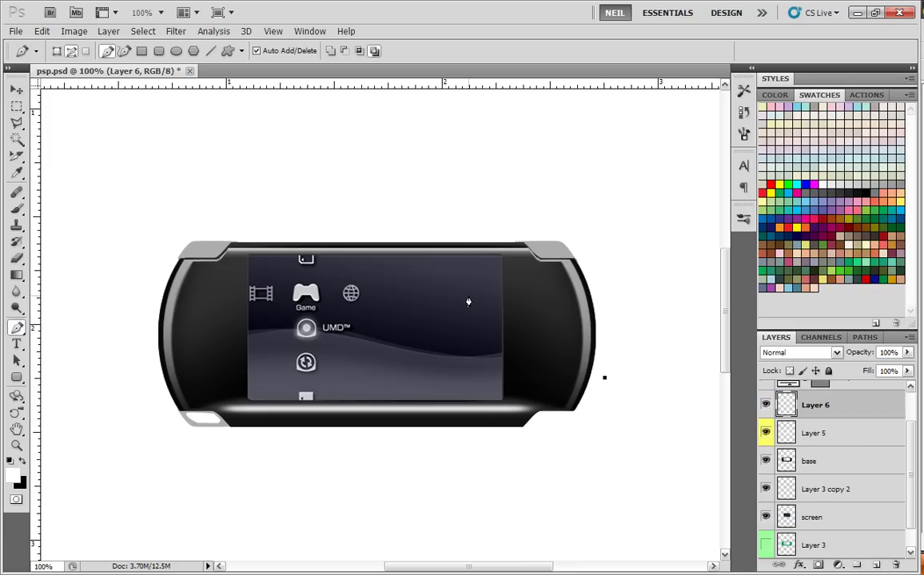
click(486, 327)
click(266, 309)
click(146, 279)
click(177, 207)
click(403, 206)
click(589, 202)
click(625, 295)
click(604, 378)
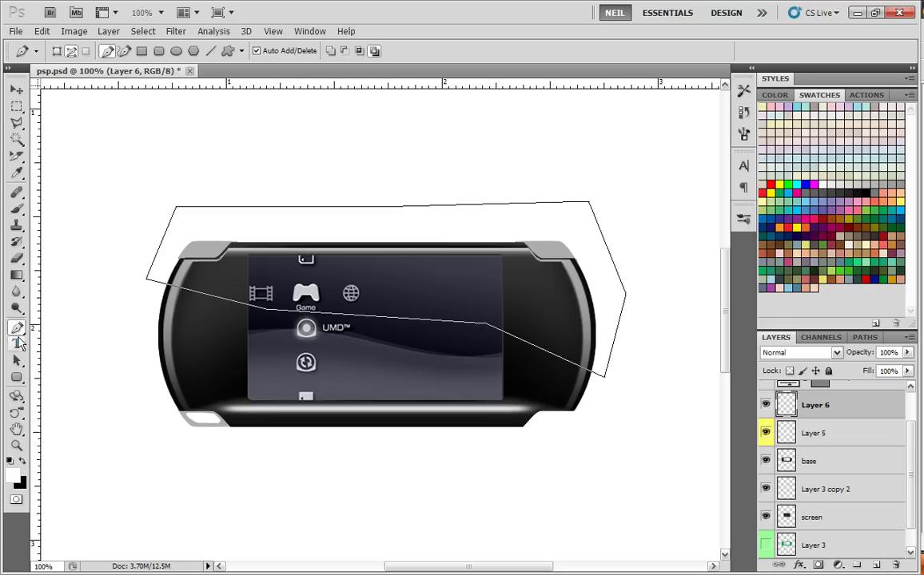
- Convert the two middle anchor points on the reflection path's lower edge to smooth points, bending that edge into a wave
click(17, 327)
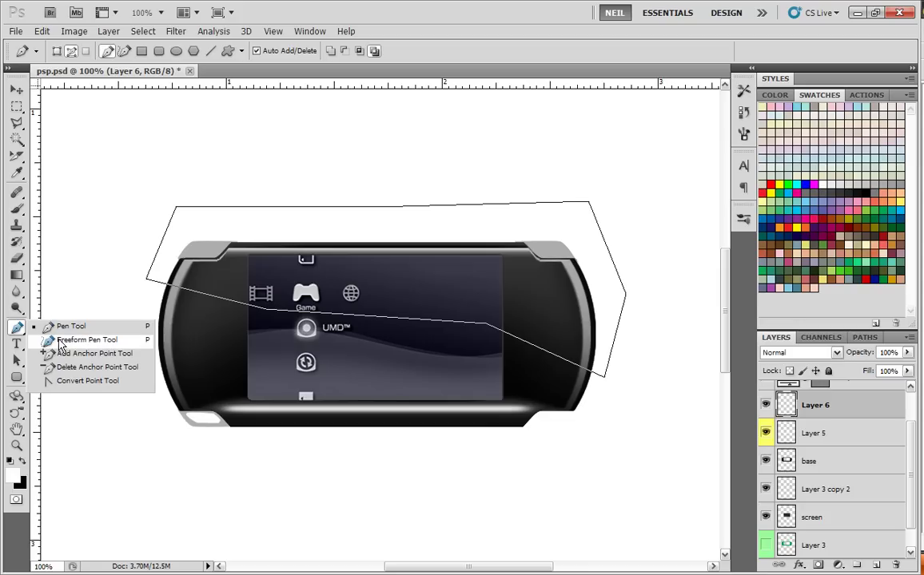
click(67, 381)
drag(487, 325, 449, 340)
drag(266, 312, 244, 266)
- Make a selection from the path, fill it with a white-to-transparent linear gradient running diagonally downward on Layer 6, and deselect
right_click(338, 334)
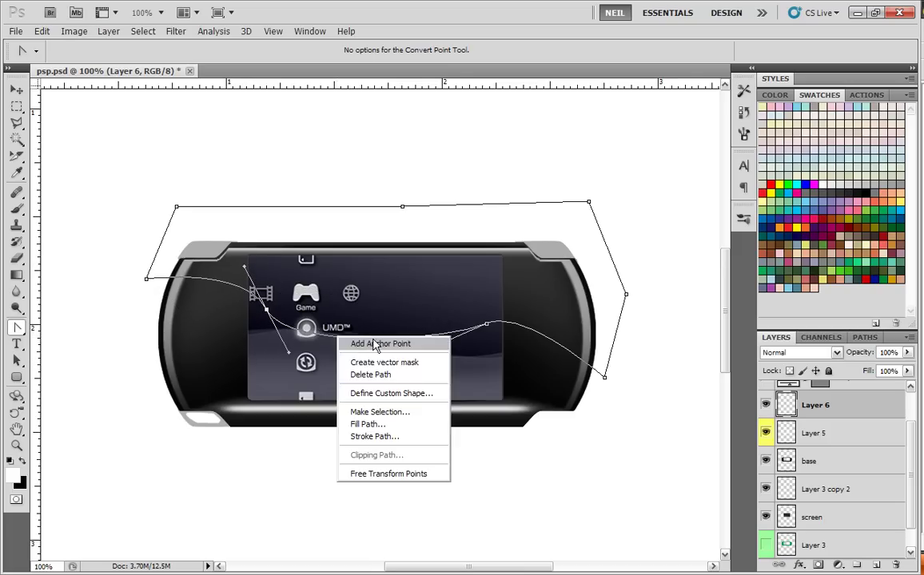
click(383, 410)
key(Return)
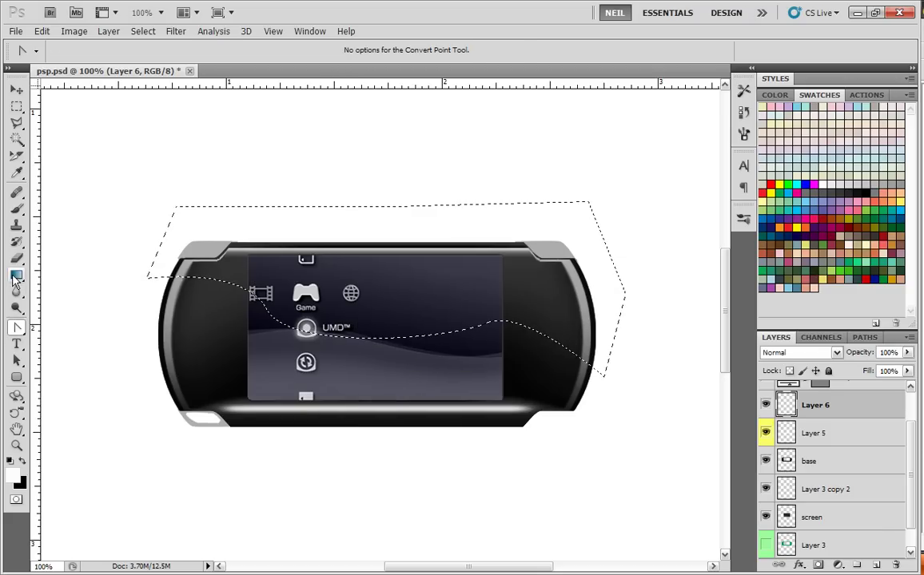
click(16, 275)
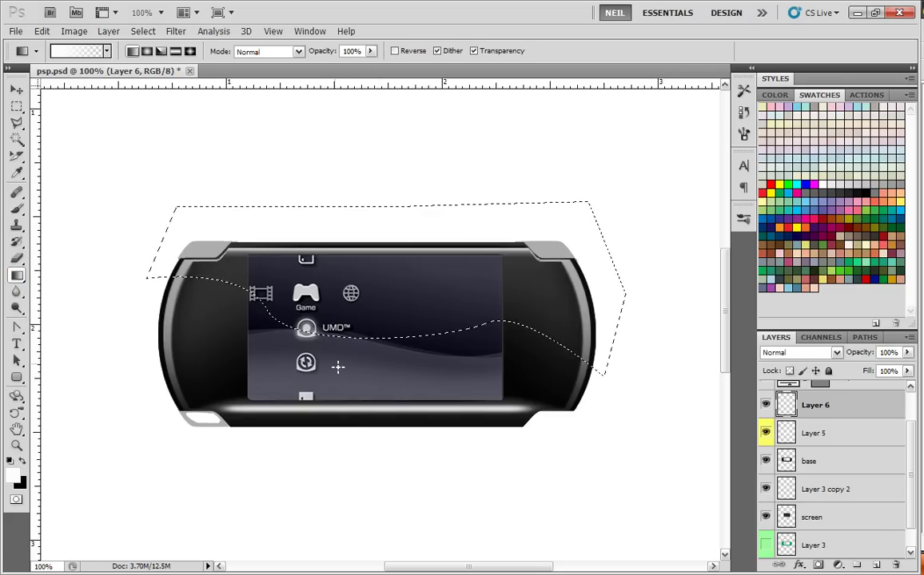
drag(353, 251, 303, 360)
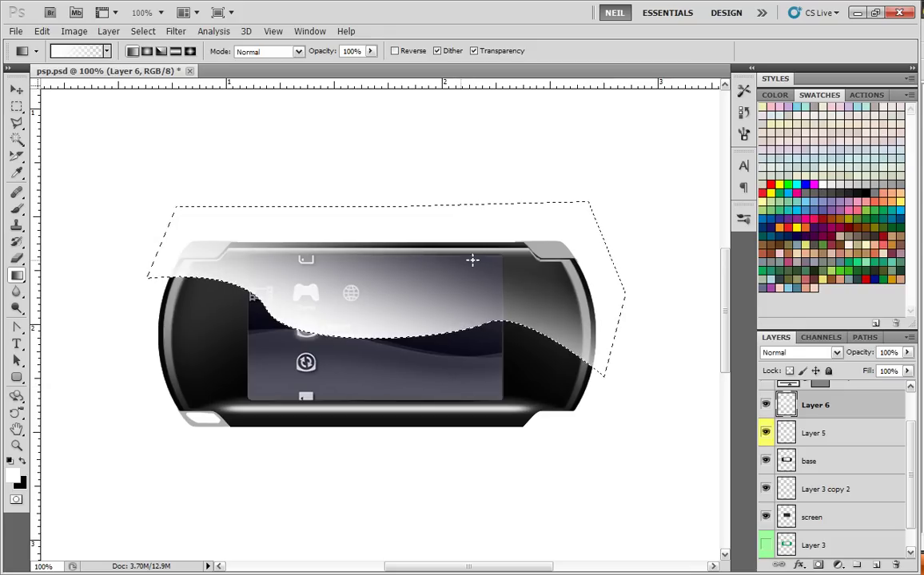
click(17, 107)
click(128, 118)
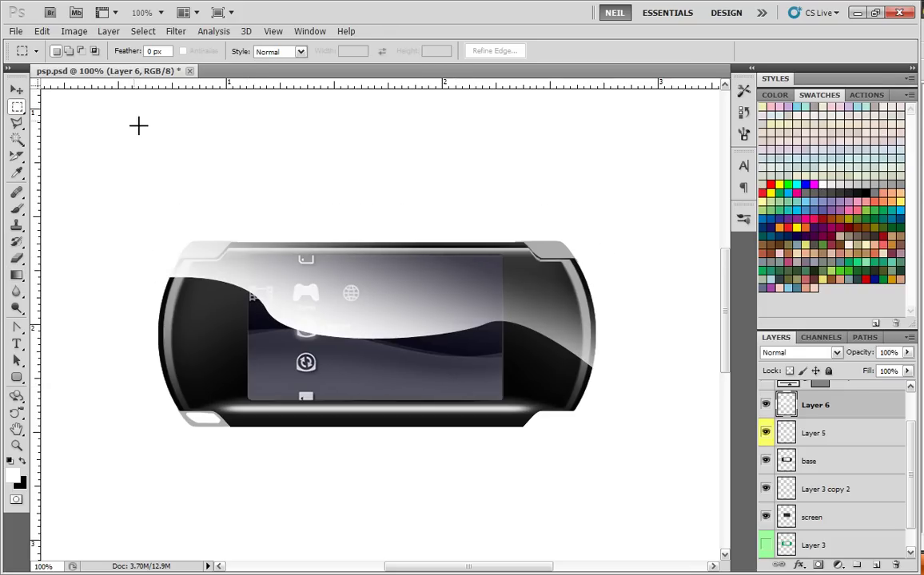
- Load the base layer's outline as a selection, invert it and delete Layer 6's reflection from the selected area
ctrl+click(787, 463)
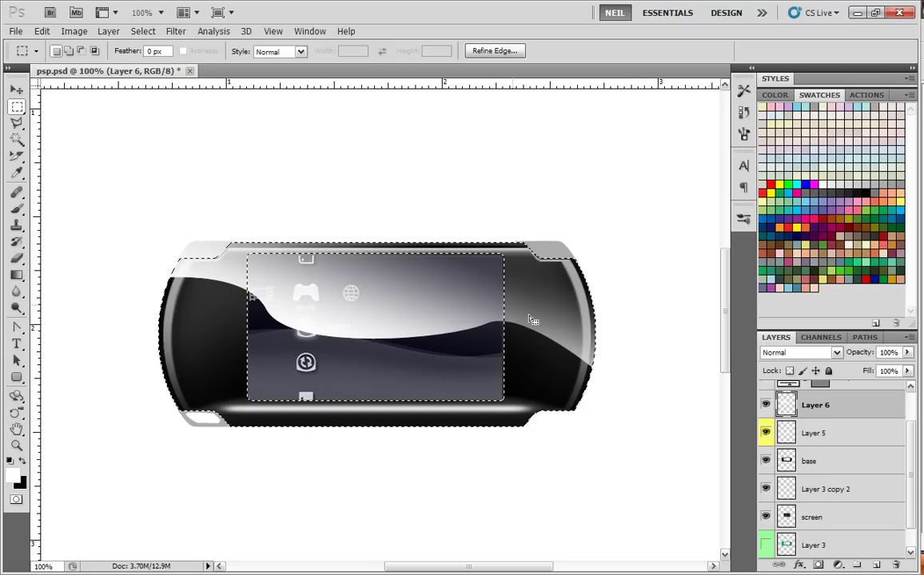
click(143, 31)
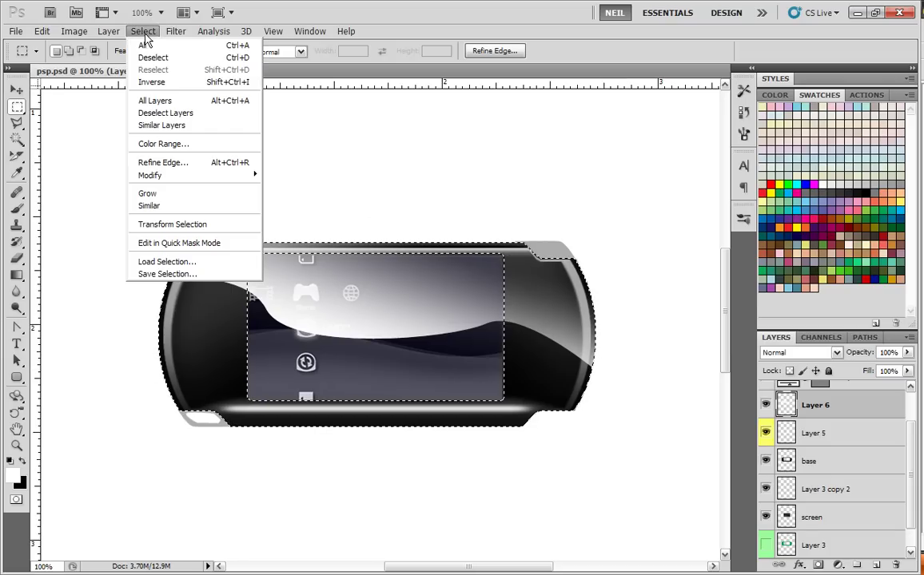
click(160, 83)
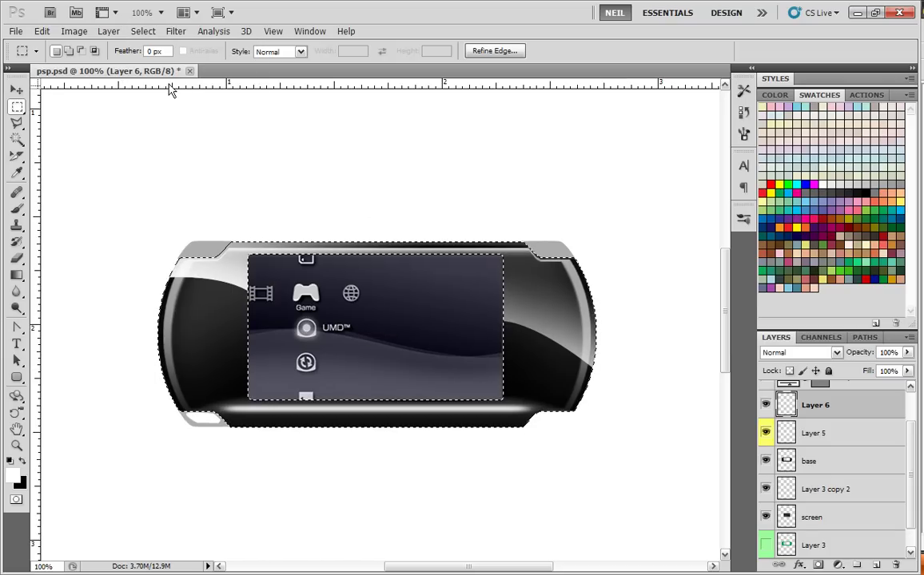
- Undo the reflection's deletion, exclude the screen area from the inverted selection, and clear only the reflection outside the console
click(172, 151)
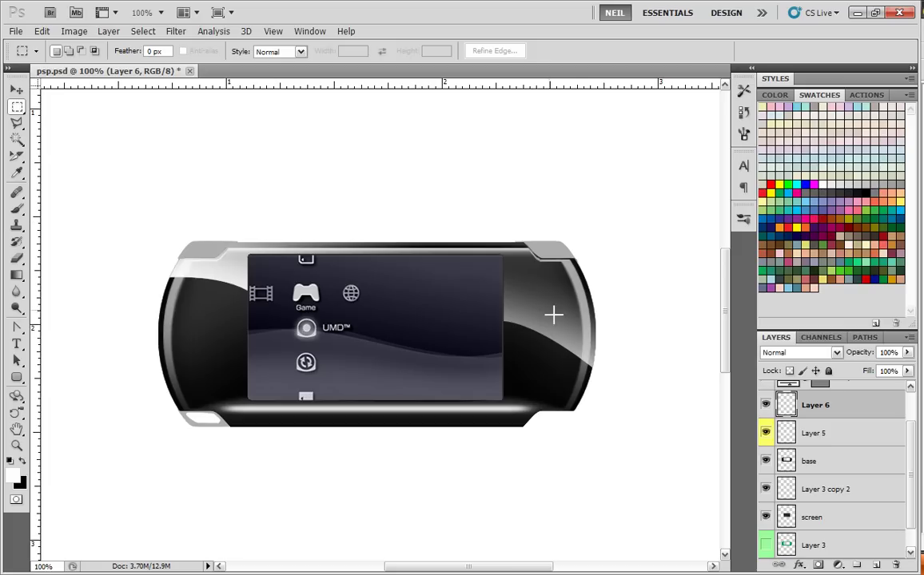
key(ctrl+shift+d)
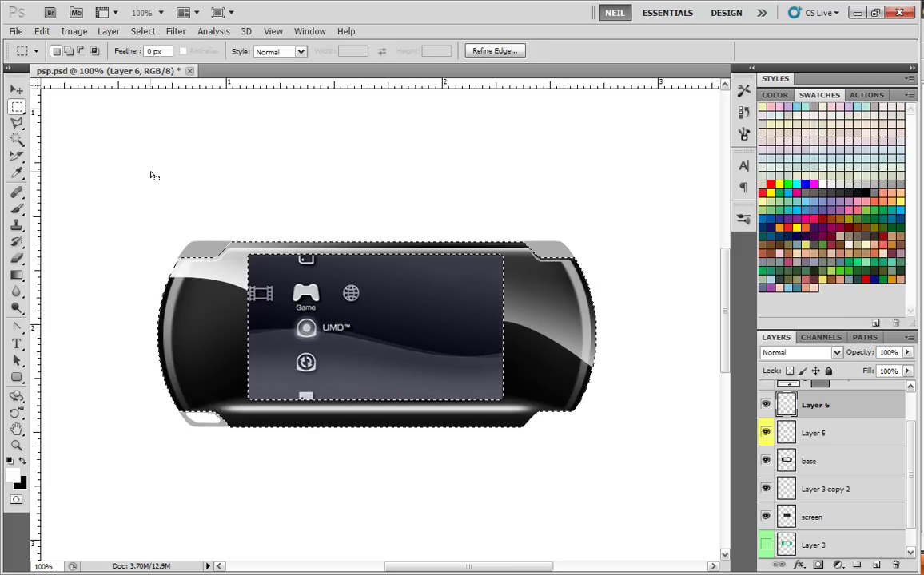
key(ctrl+z)
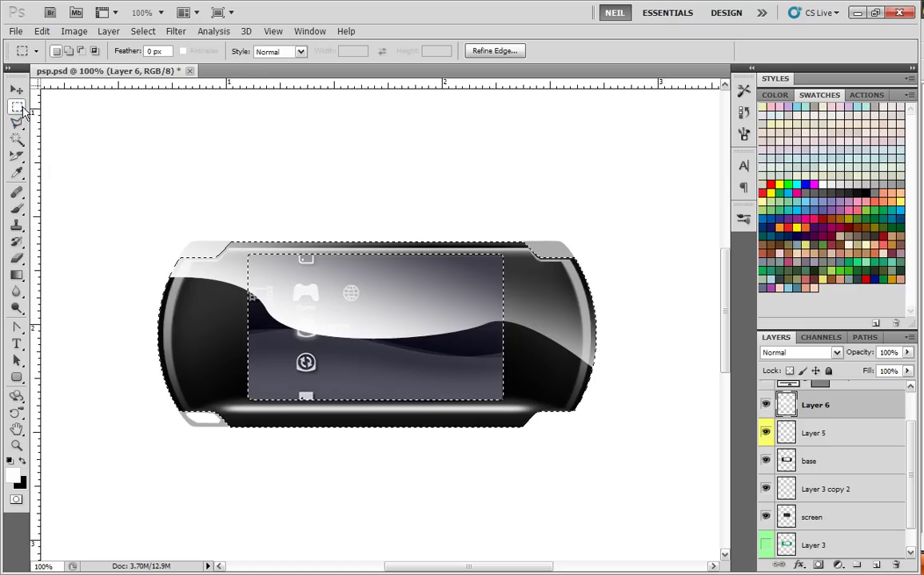
drag(239, 250, 286, 296)
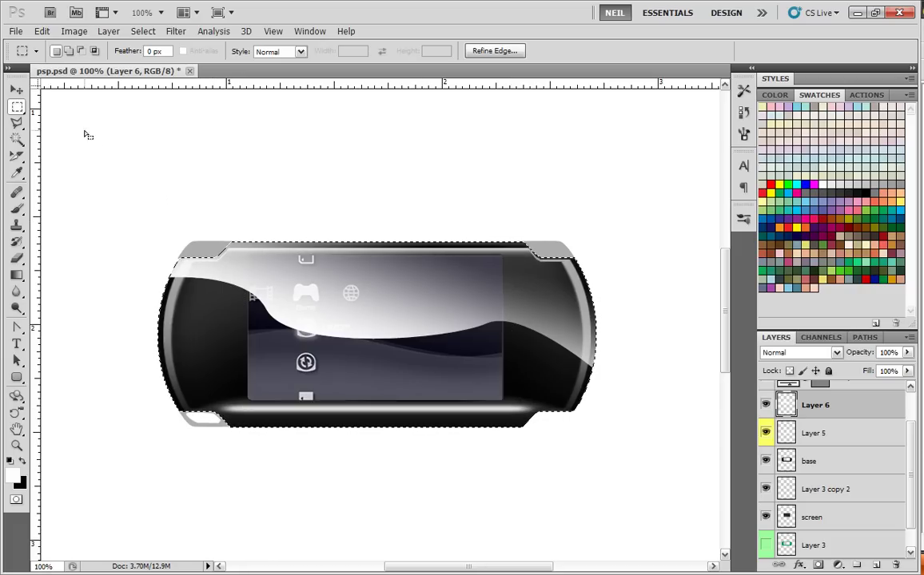
click(148, 167)
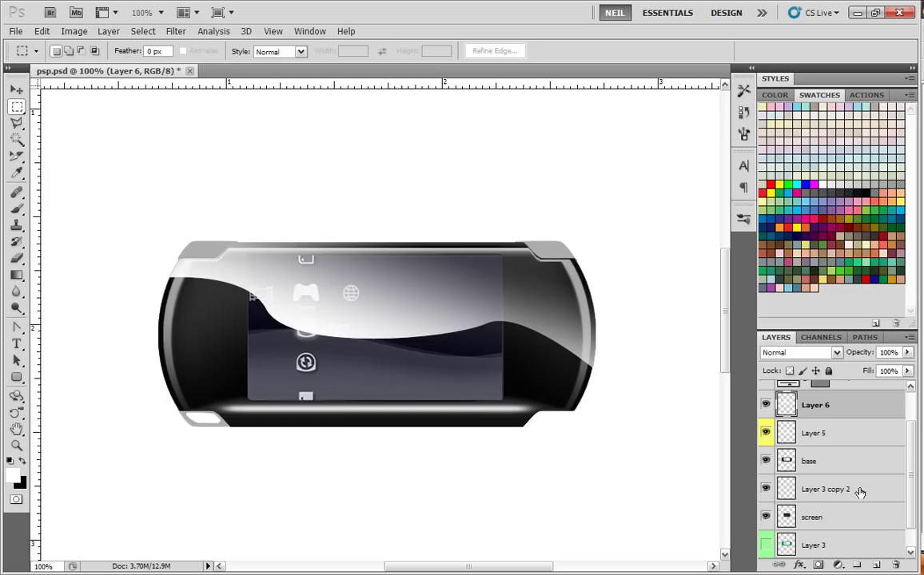
- Fill the Background layer with a light blue swatch using the Paint Bucket
scroll(879, 480, down, 1)
click(847, 545)
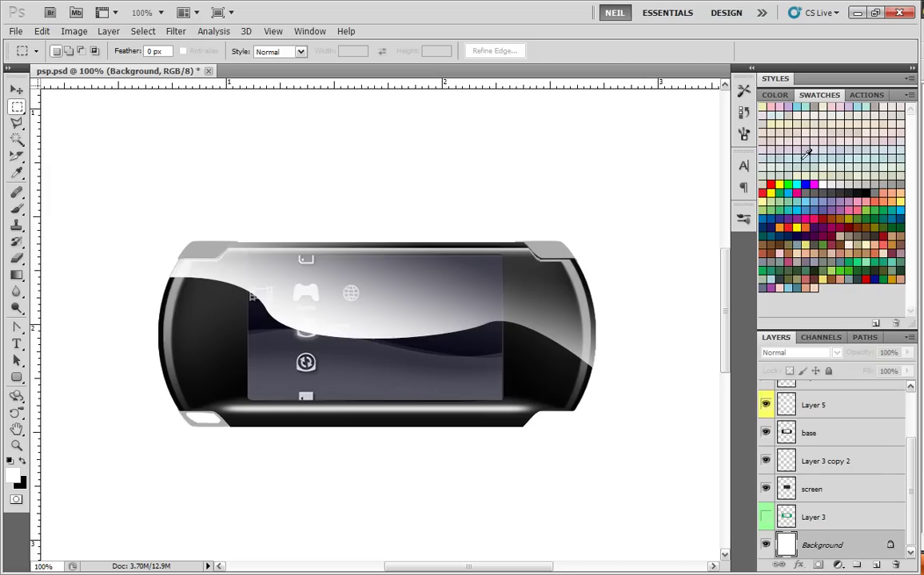
drag(17, 274, 55, 288)
click(82, 206)
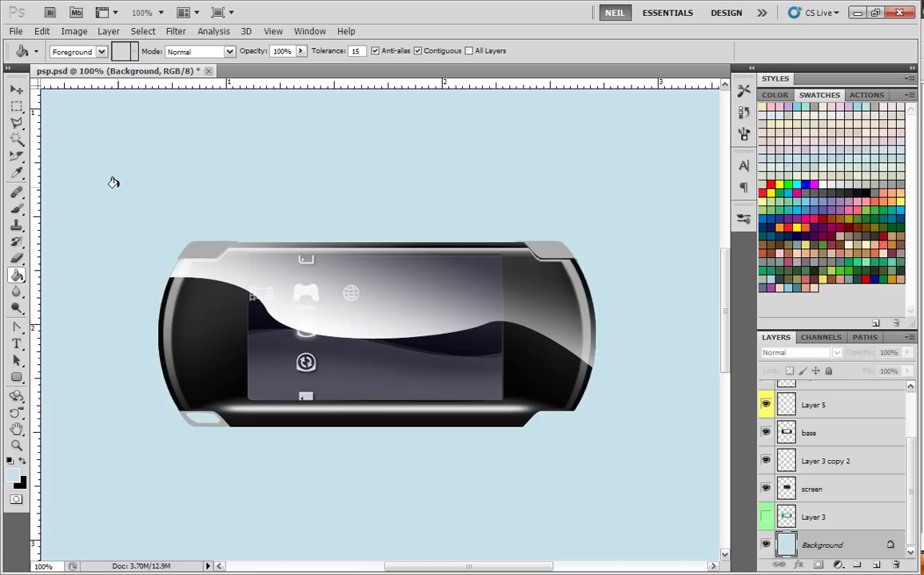
- Set the opacity of the Layer 6 reflection to 32%
scroll(889, 435, up, 2)
click(884, 402)
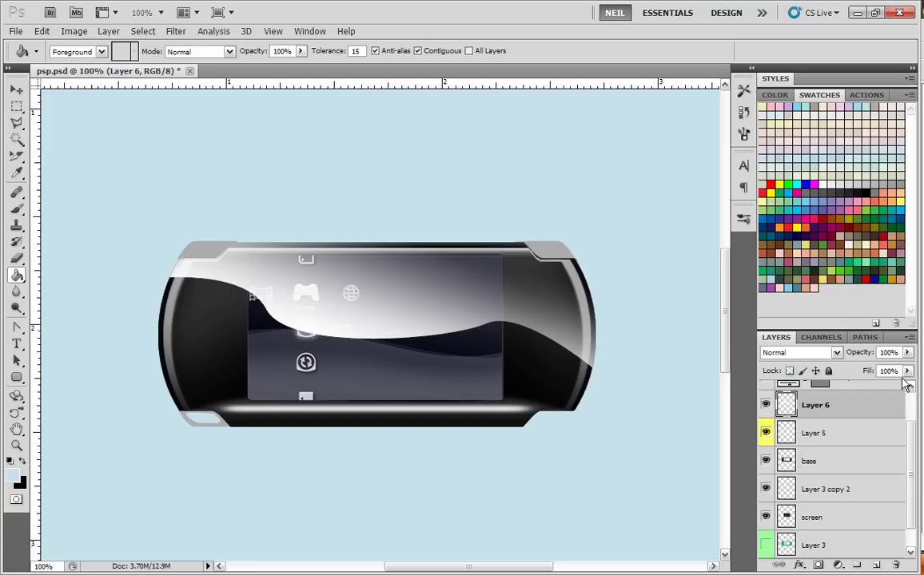
drag(907, 352, 853, 372)
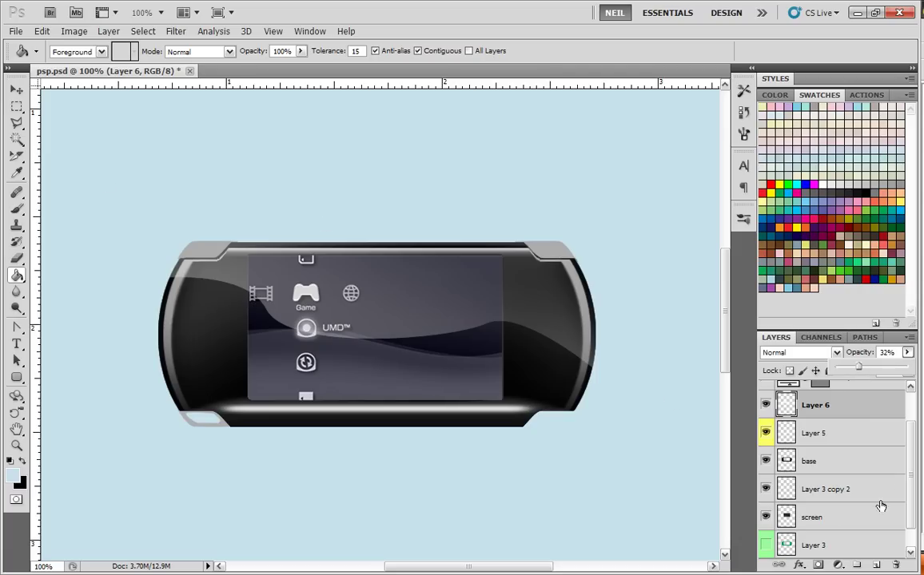
- Delete the screen layer and place a red-haired superheroine picture on a new layer in the PSP's screen opening
click(765, 516)
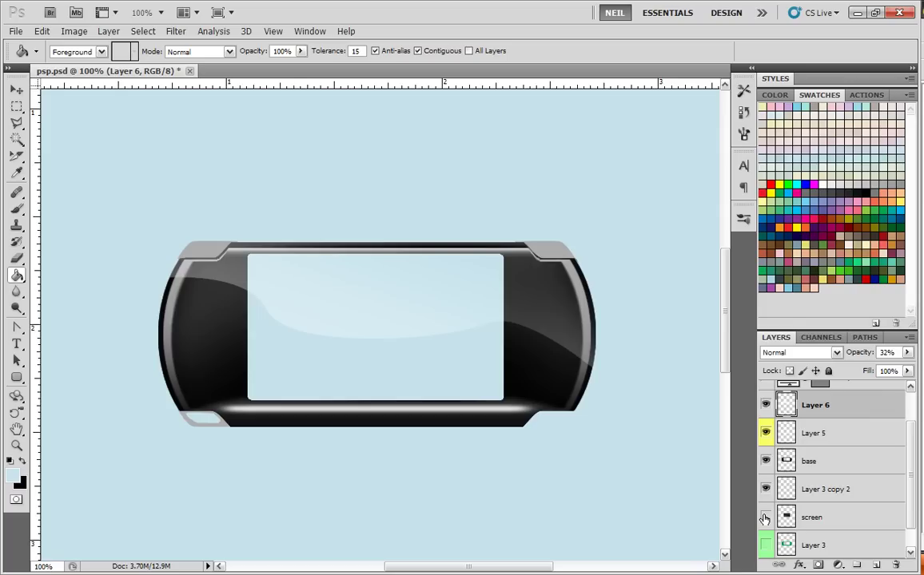
click(814, 519)
drag(893, 561, 895, 565)
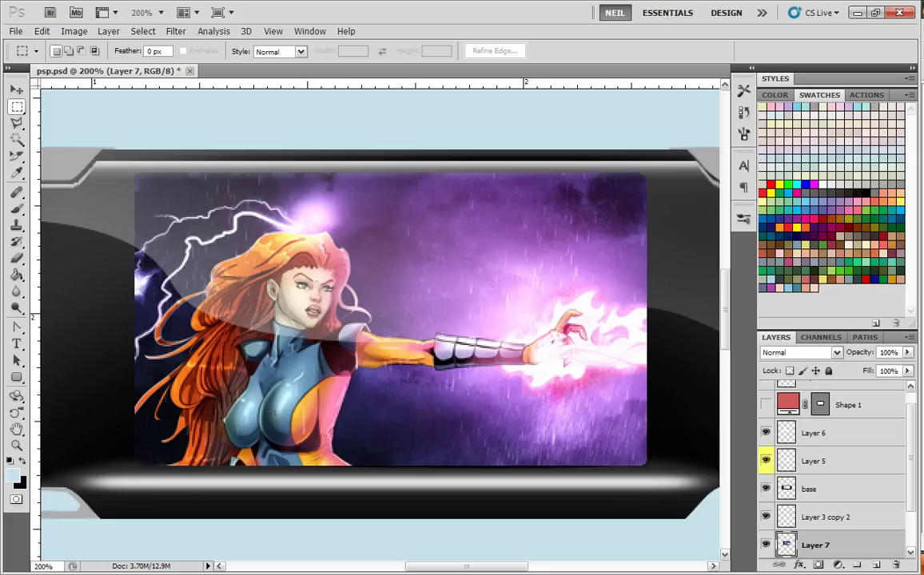
- Paint a black line along the screen picture's top edge with a 3 px brush at 100% hardness
click(17, 211)
right_click(550, 251)
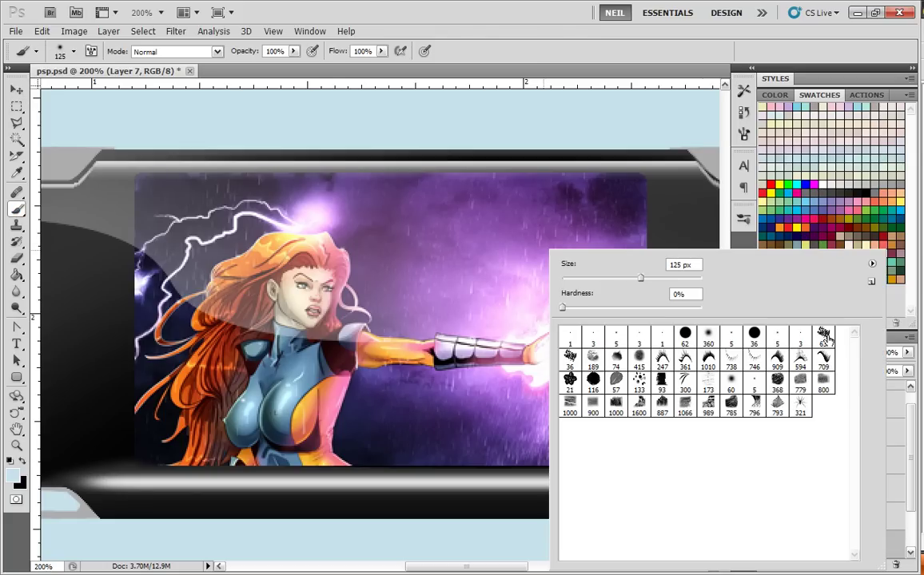
click(799, 336)
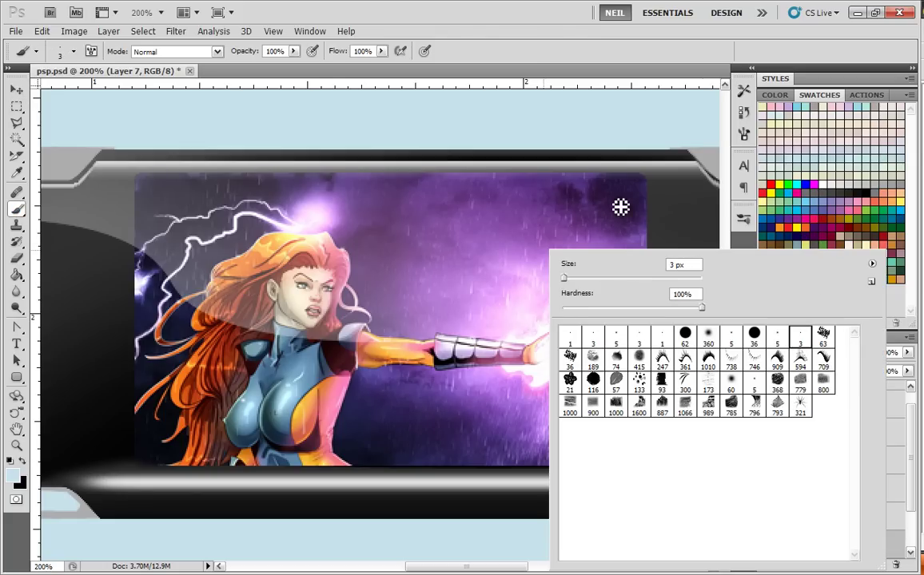
click(866, 192)
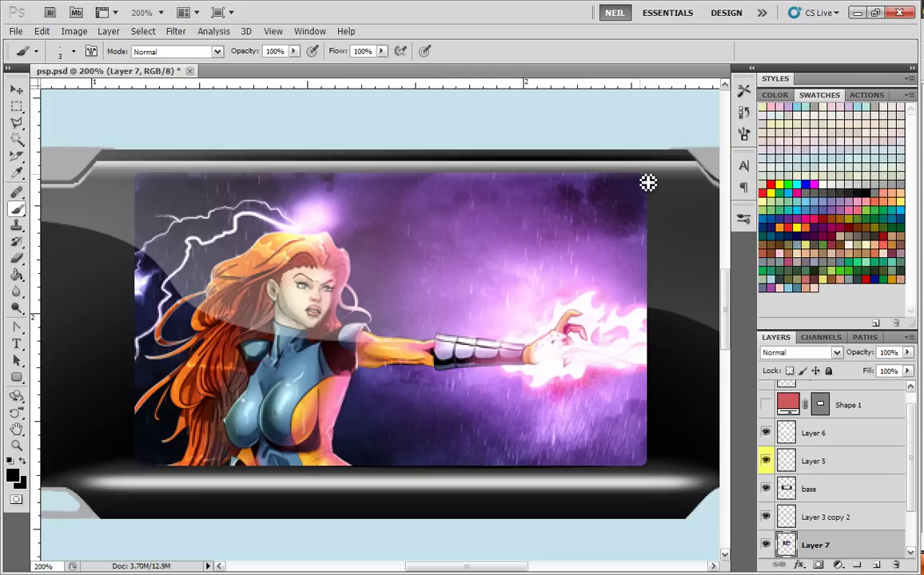
drag(647, 183, 132, 171)
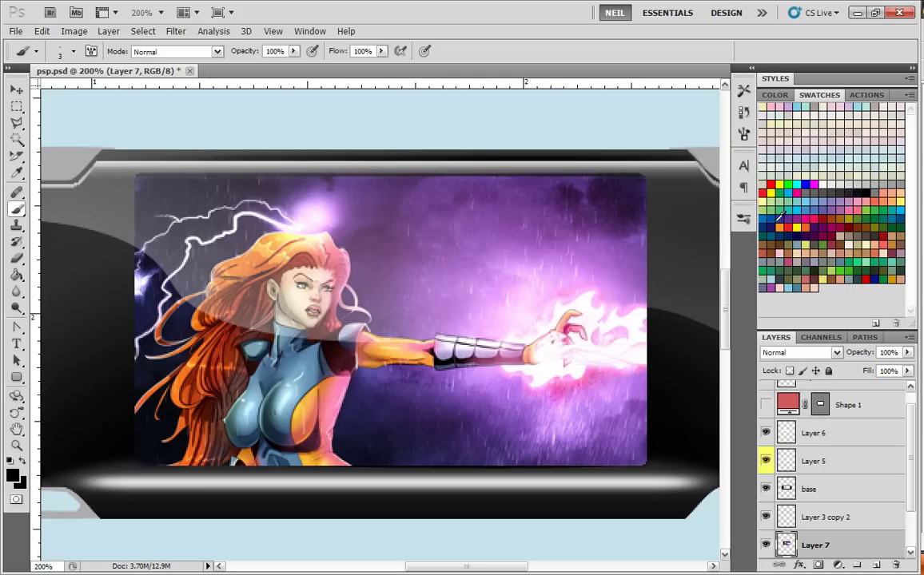
- Try to outline the screen picture's side and top edges with white 3 px brush lines directly on the picture layer
key(x)
drag(654, 188, 660, 470)
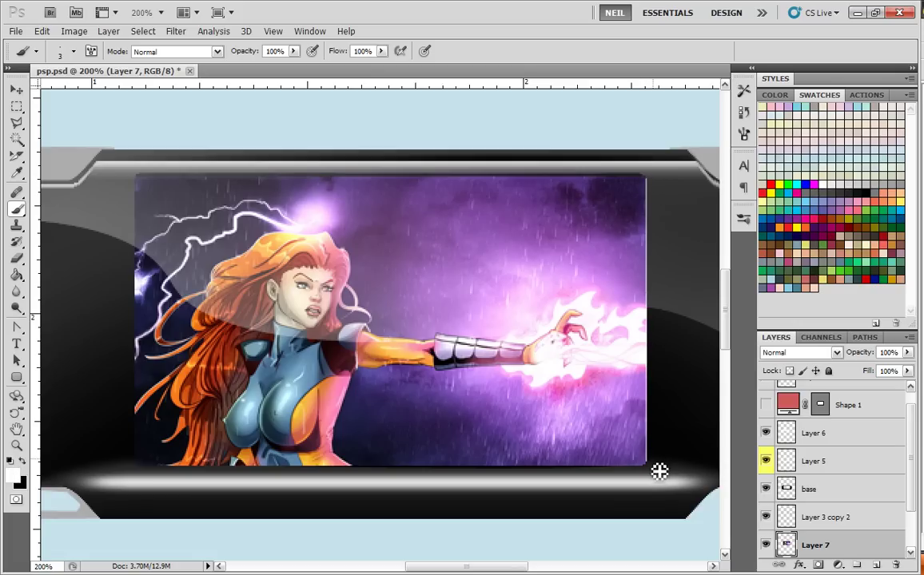
shift+click(136, 179)
key(ctrl+z)
drag(142, 185, 118, 471)
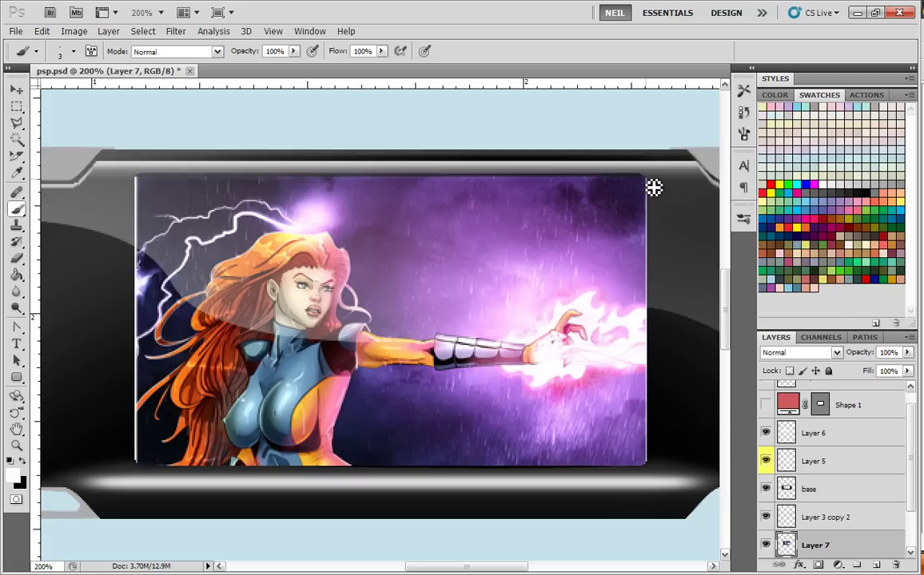
drag(651, 189, 664, 470)
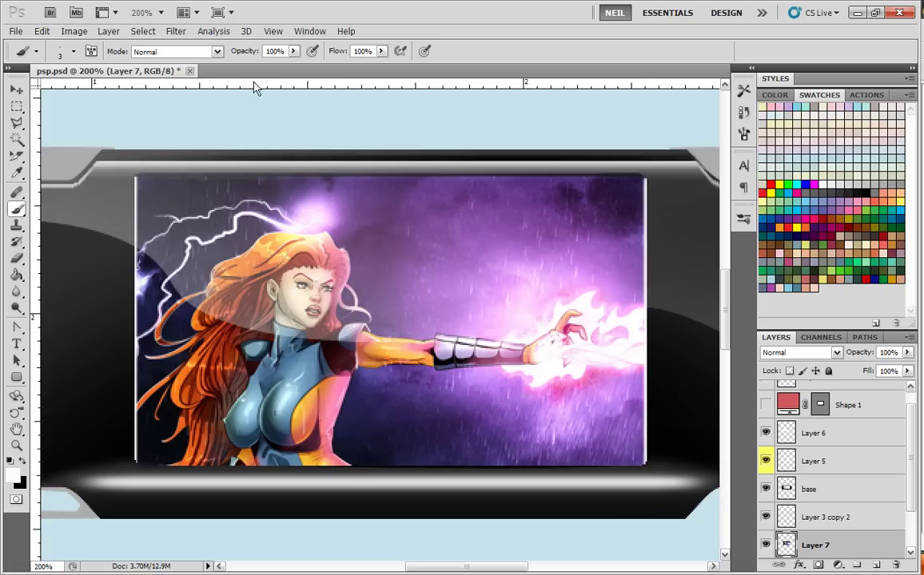
mouse_move(141, 184)
mouse_down()
mouse_move(434, 199)
mouse_move(655, 226)
mouse_up()
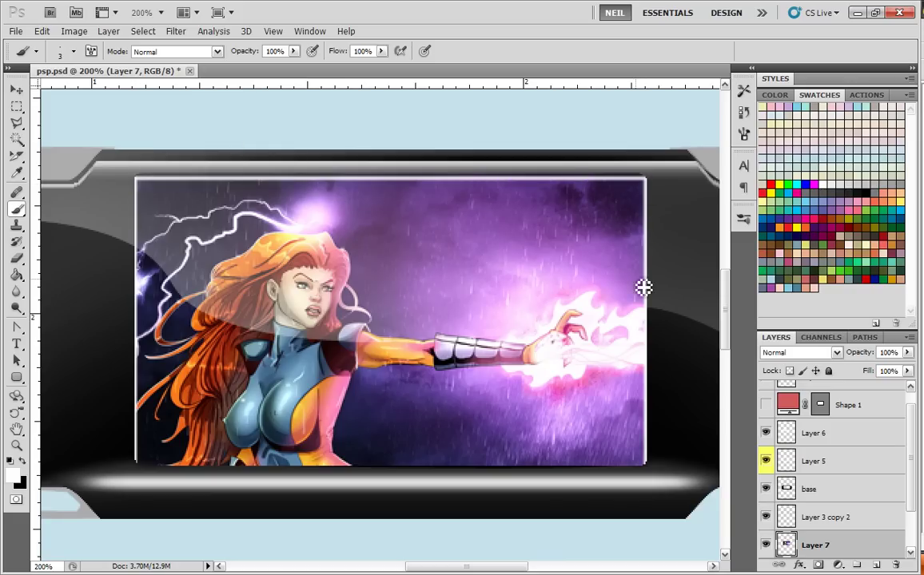
mouse_move(908, 353)
mouse_down()
mouse_move(885, 373)
mouse_move(907, 370)
mouse_up()
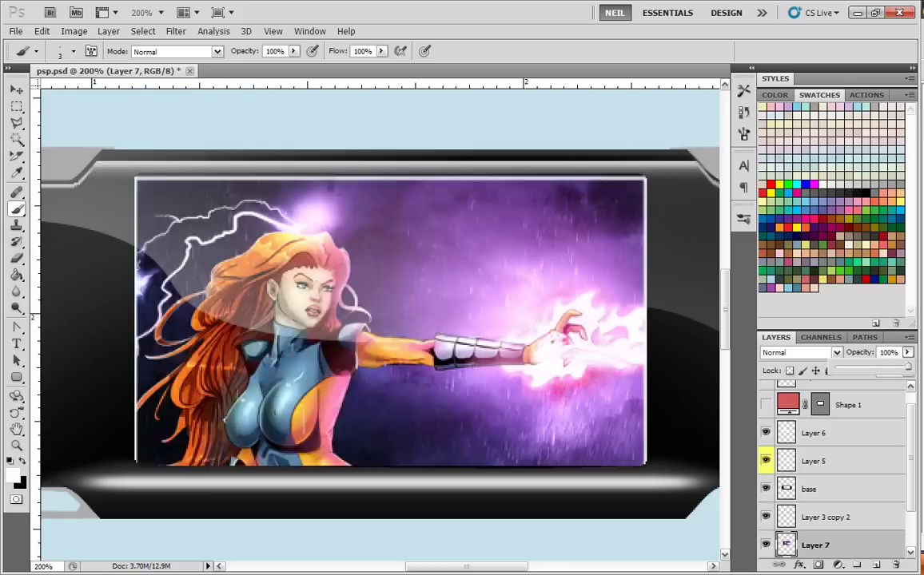
click(440, 272)
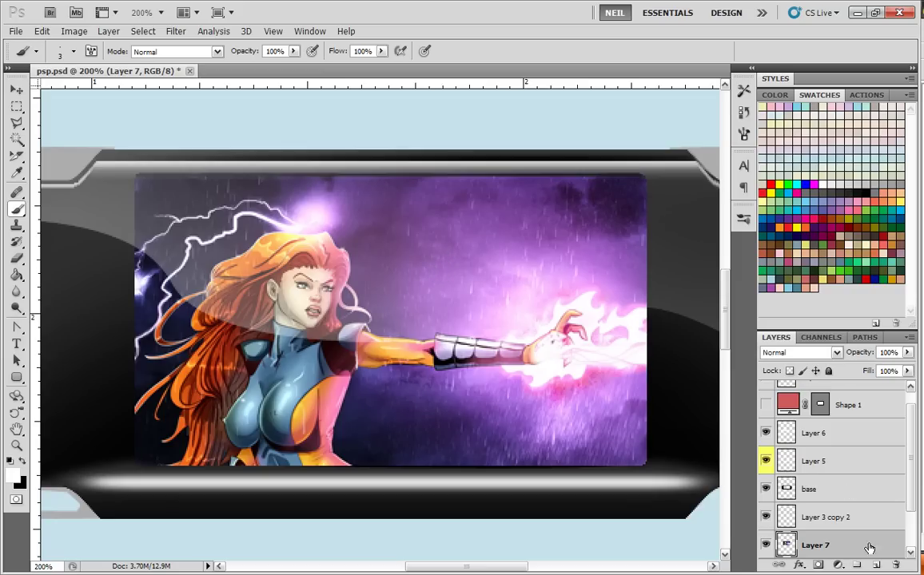
- Add a new layer above the screen picture and paint a straight white 3 px line along the picture's right edge
click(877, 566)
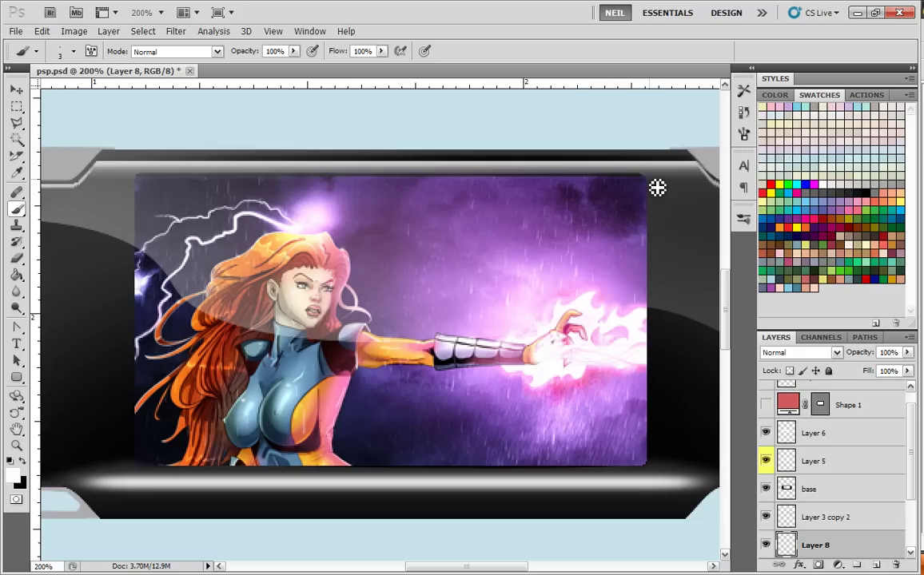
click(646, 464)
shift+click(647, 196)
- Try to continue the white outline along the screen picture's left and top edges, and undo those strokes
mouse_move(647, 196)
mouse_down()
mouse_move(403, 192)
mouse_move(372, 179)
mouse_move(295, 198)
mouse_move(127, 192)
mouse_move(144, 187)
mouse_move(136, 356)
mouse_move(120, 472)
mouse_up()
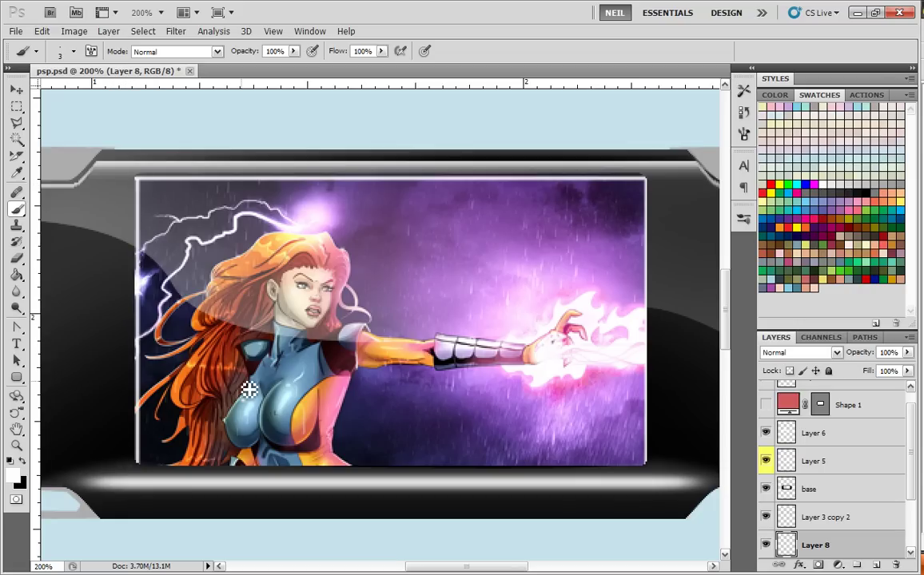
key(ctrl+z)
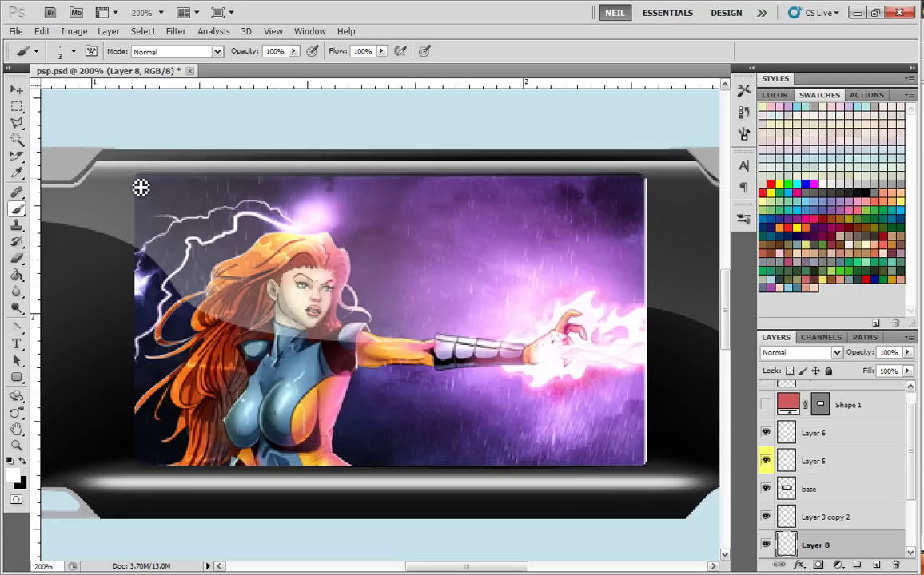
drag(135, 294, 103, 462)
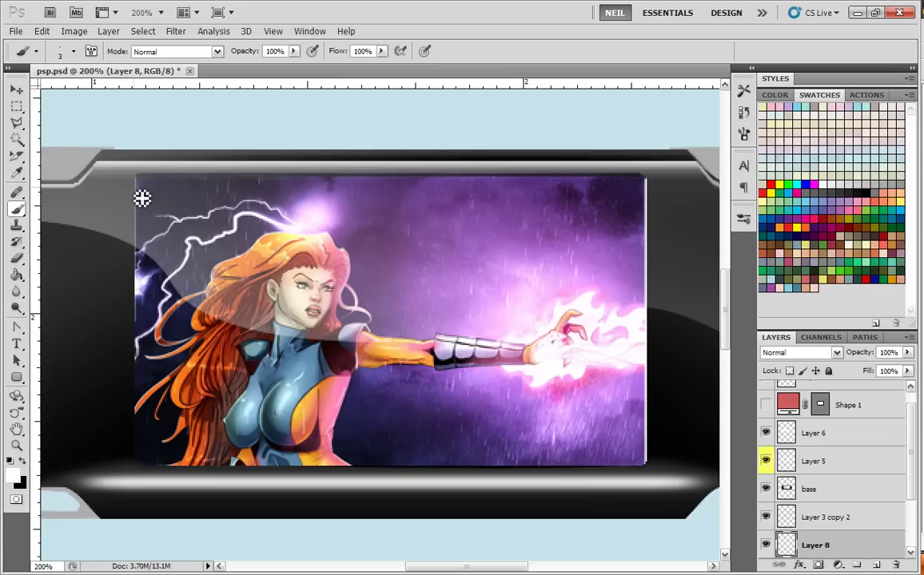
key(ctrl+z)
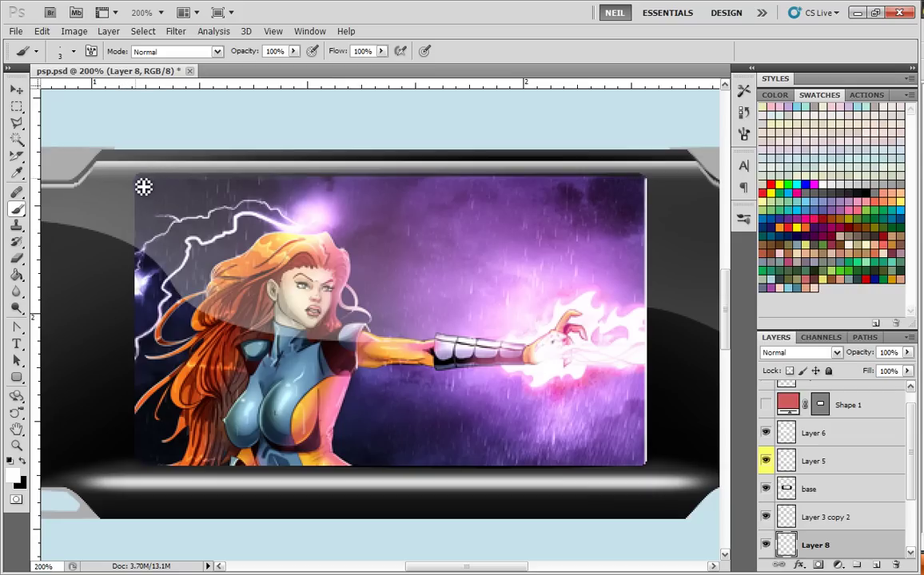
- Paint straight white lines along the screen picture's left and top edges, switching to a 1 px brush for the top line
drag(140, 185, 137, 461)
right_click(331, 264)
click(443, 336)
drag(141, 183, 652, 210)
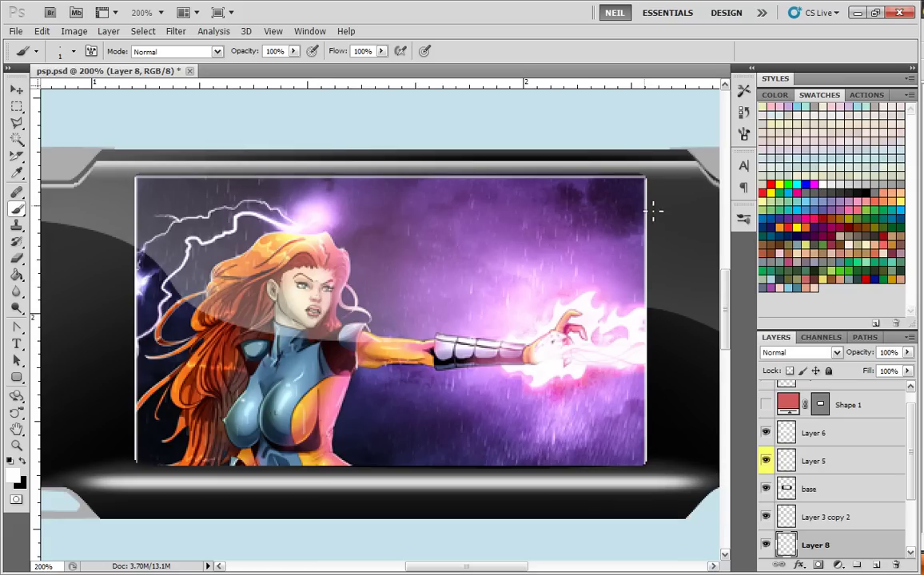
- Lower the white outline layer's opacity to 30% and choose black as the foreground colour
click(907, 353)
click(881, 373)
drag(867, 372, 859, 373)
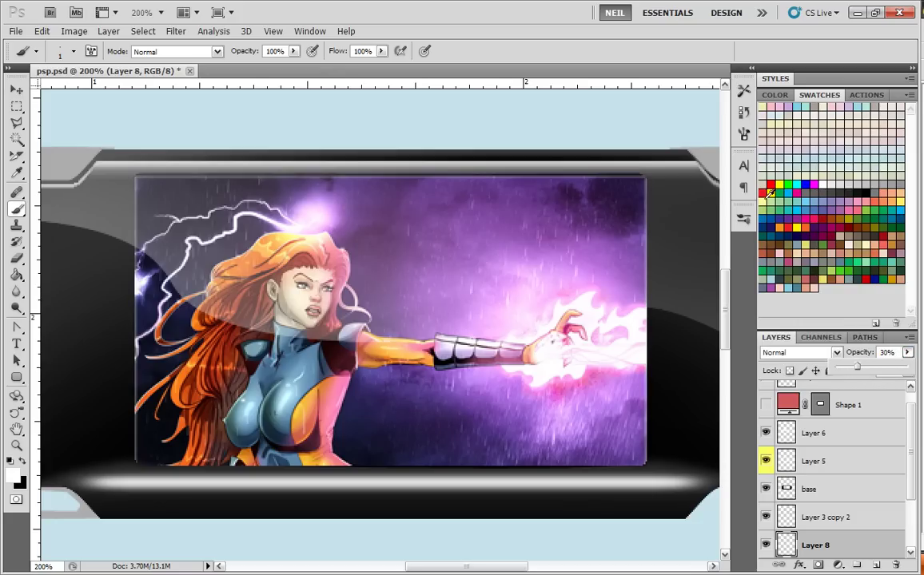
click(869, 191)
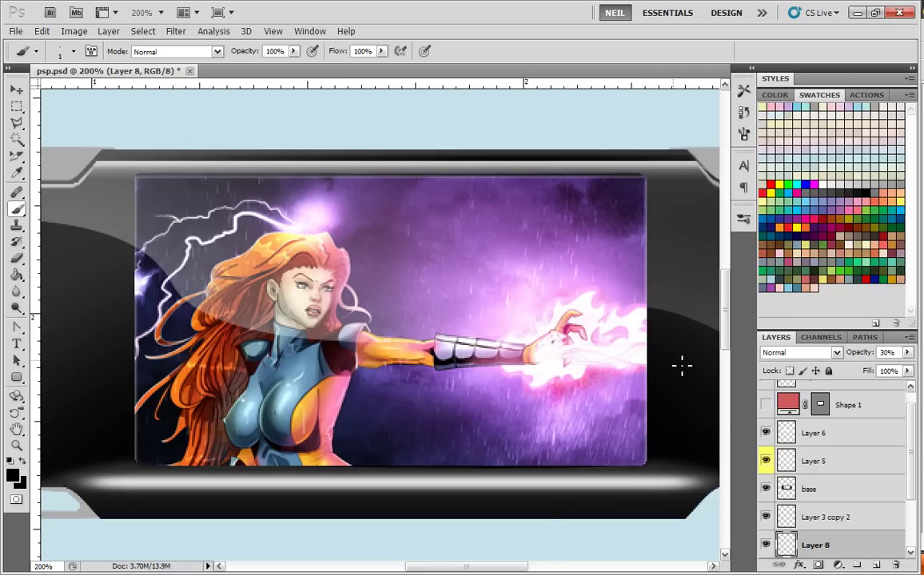
key(ctrl+minus)
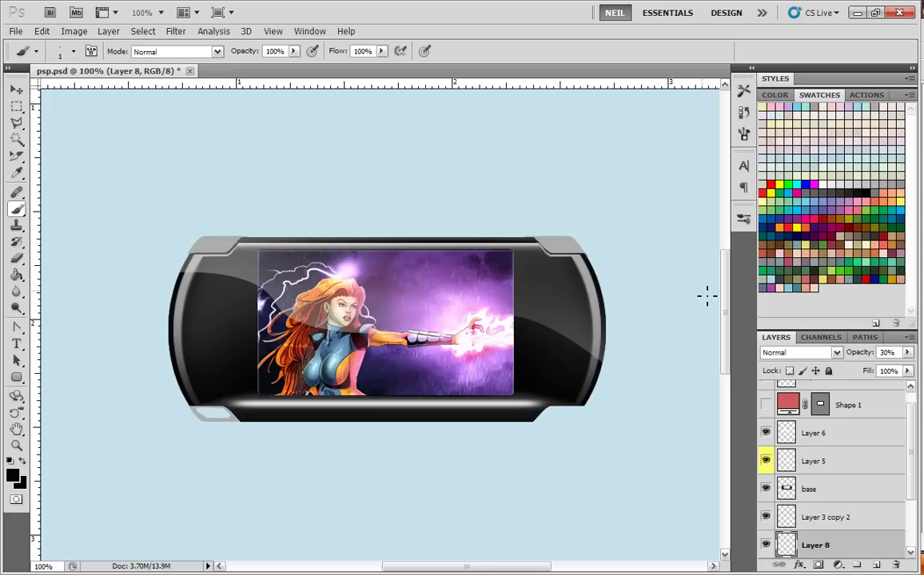
- On Layer 3 copy 2, sample the corner piece's grey and paint a 1 px line from the corner along the console's top edge
key(ctrl+plus)
key(ctrl+plus)
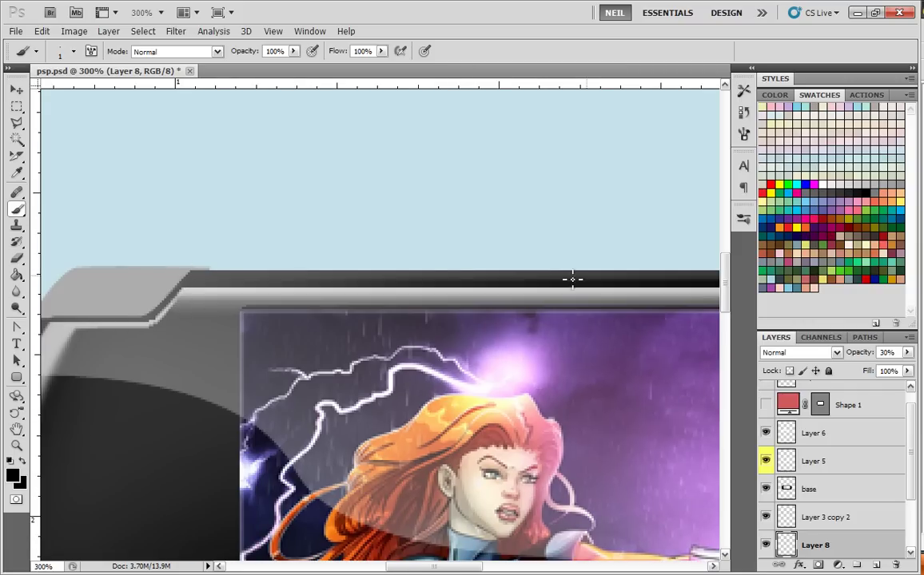
drag(103, 383, 159, 344)
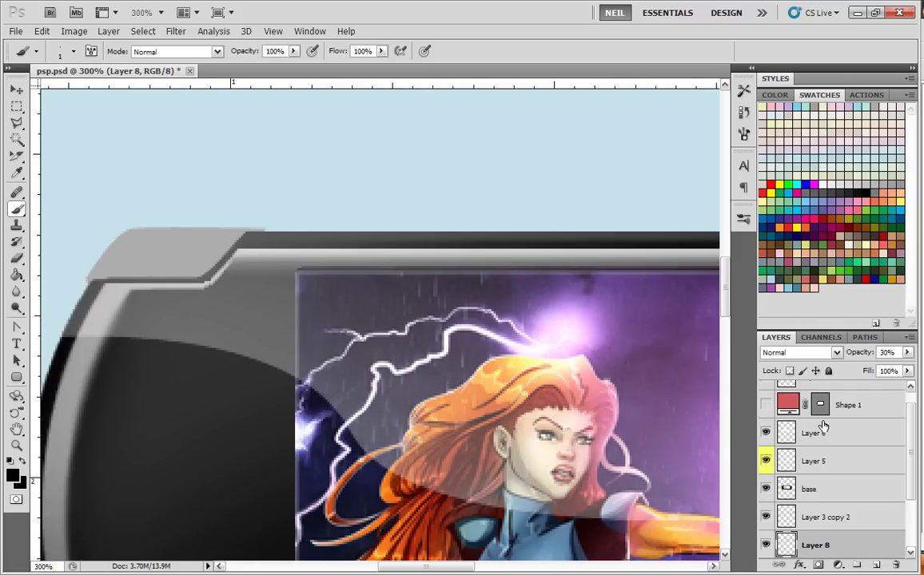
click(779, 519)
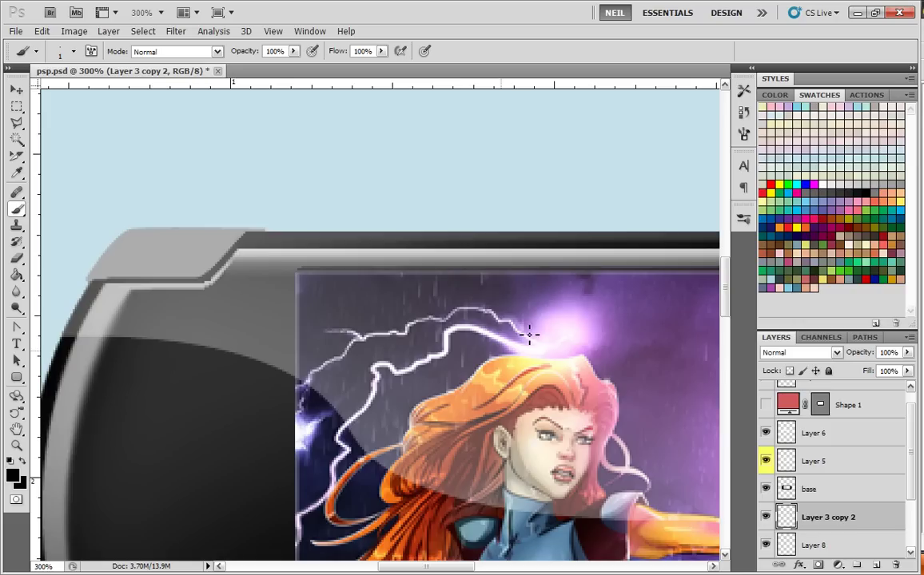
alt+click(192, 245)
mouse_move(250, 234)
mouse_down()
mouse_move(330, 233)
mouse_move(283, 236)
mouse_up()
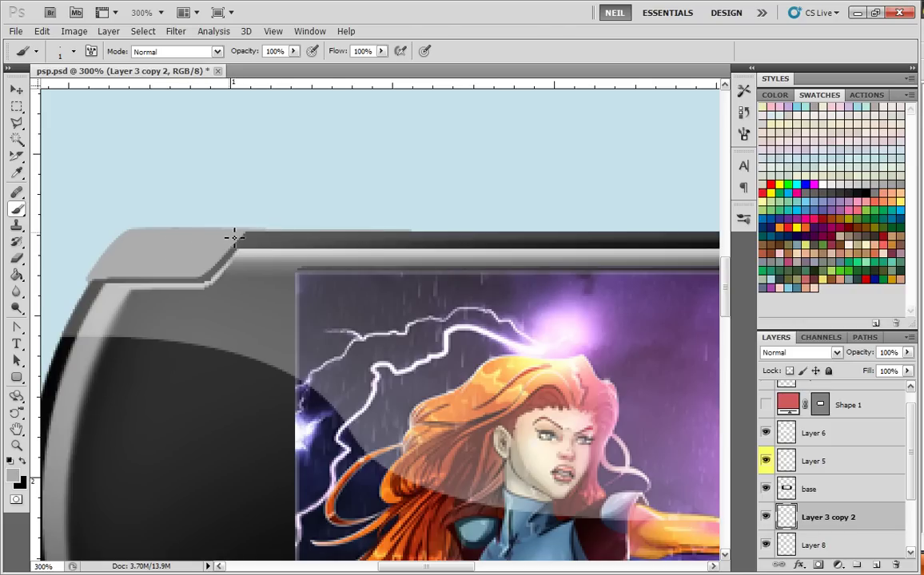
- Continue the grey line along the console's top edge to the opposite corner piece with a 3 px brush at 100% hardness
right_click(318, 254)
click(571, 335)
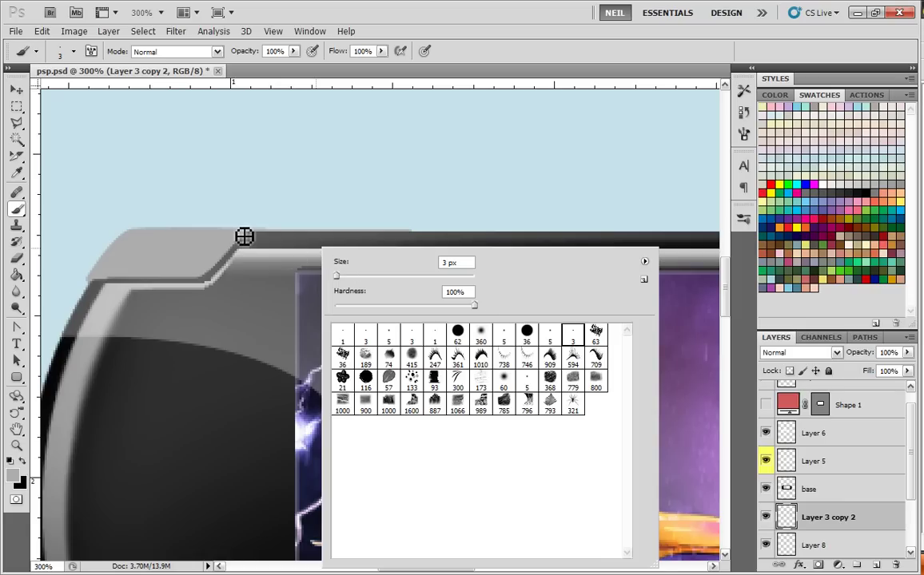
key(Return)
drag(495, 239, 635, 243)
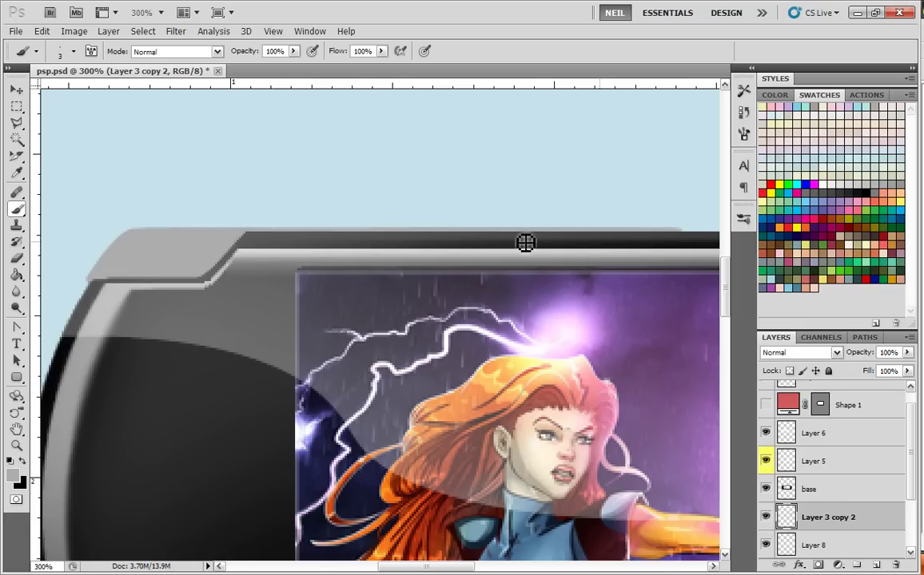
scroll(597, 245, right, 5)
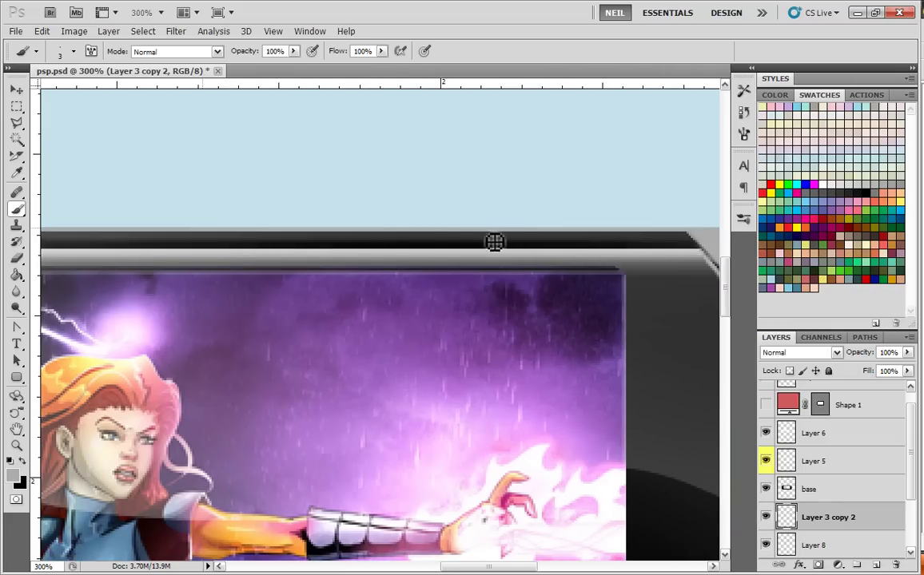
key(ctrl+minus)
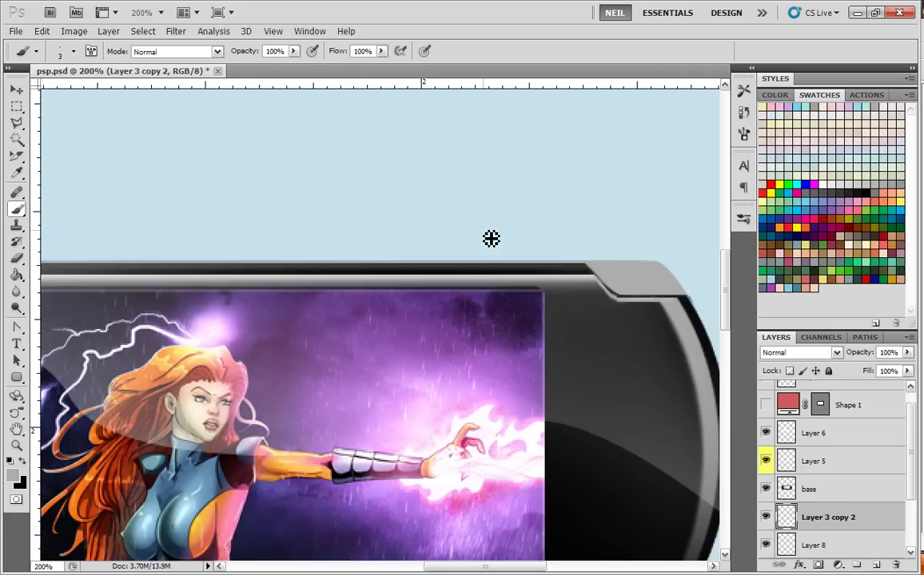
drag(512, 251, 664, 338)
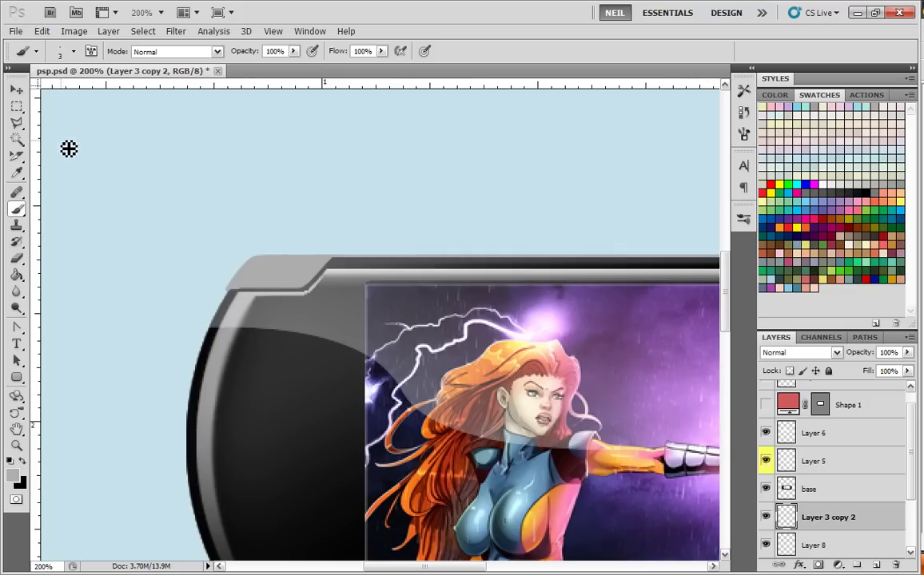
- Try to select the grey corner piece with the Magic Wand, and clear the selection
click(16, 141)
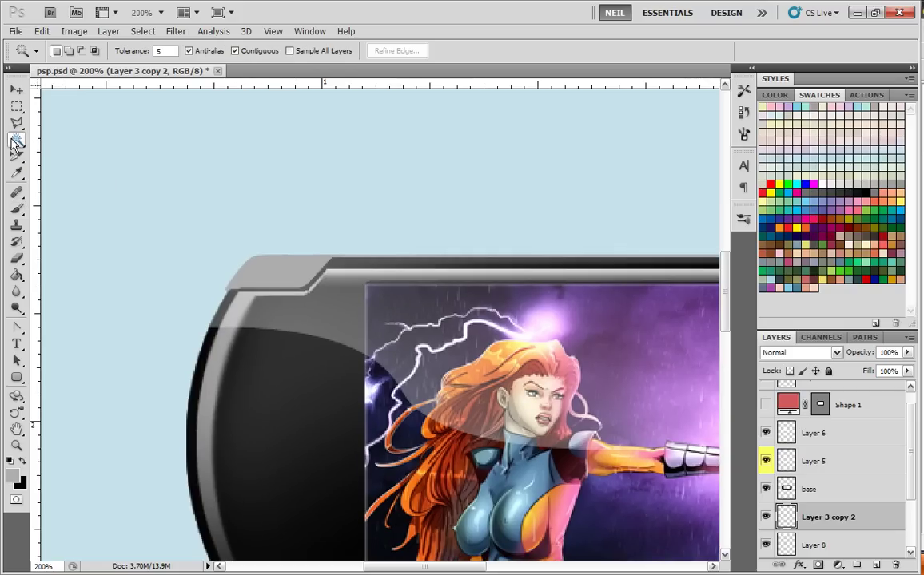
click(267, 259)
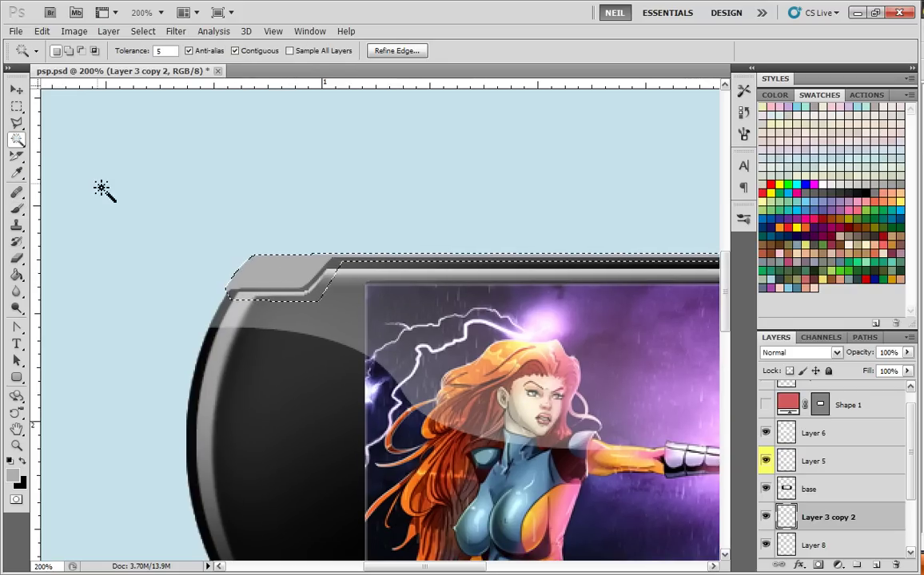
key(m)
key(ctrl+d)
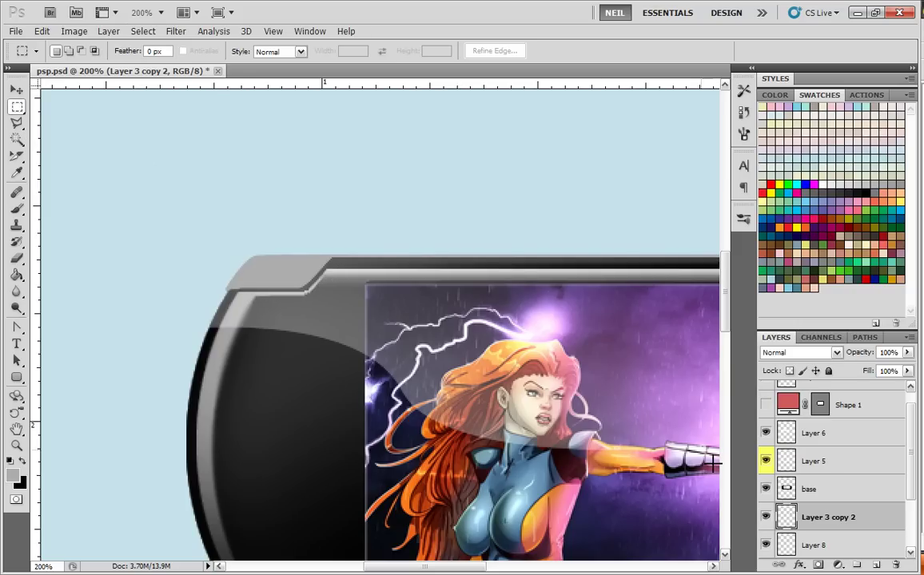
- Hide the base layer and select the grey corner pieces and trim using Color Range with sampled colours and fuzziness 14
key(ctrl+minus)
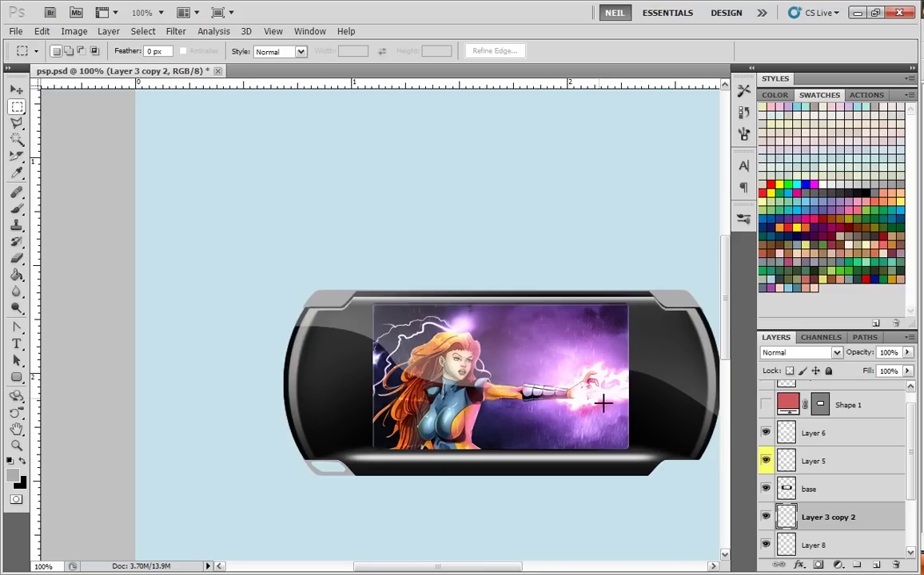
click(765, 489)
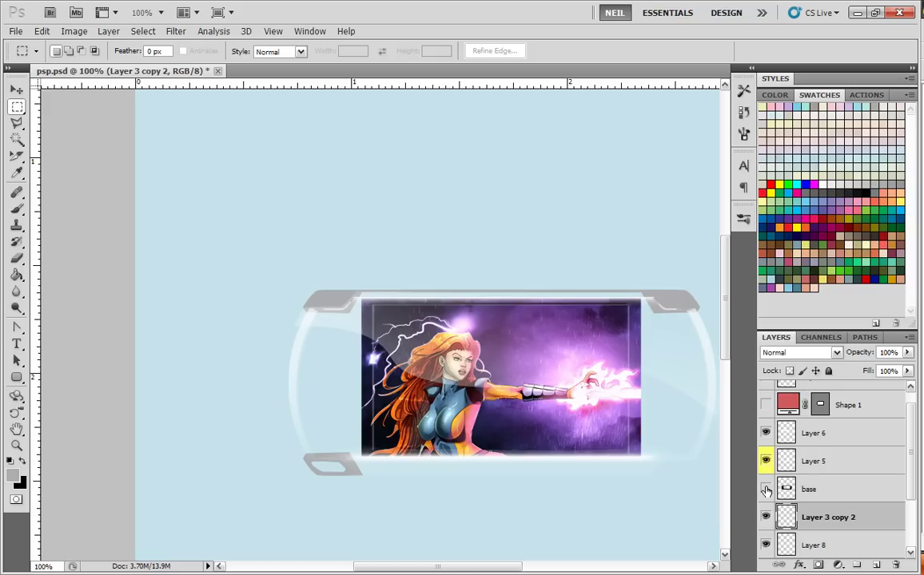
click(143, 32)
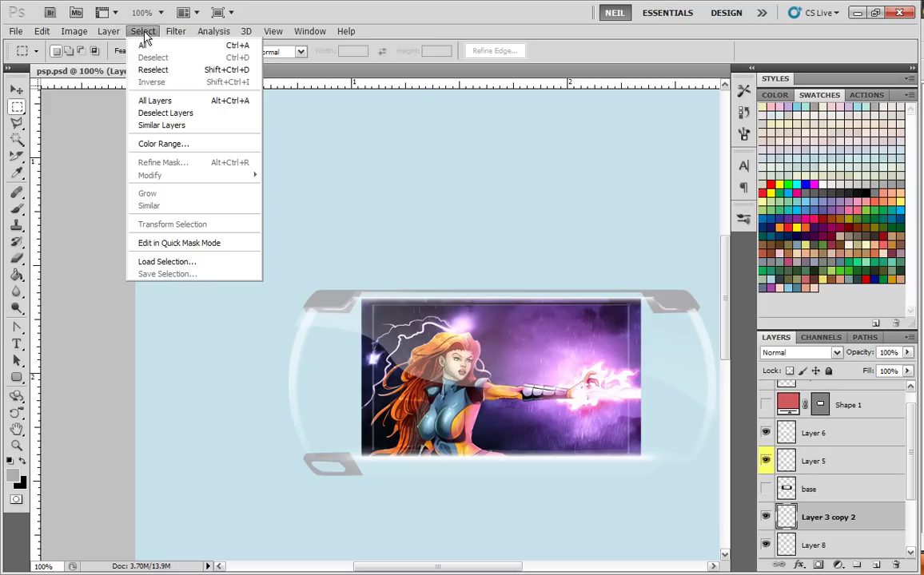
click(166, 145)
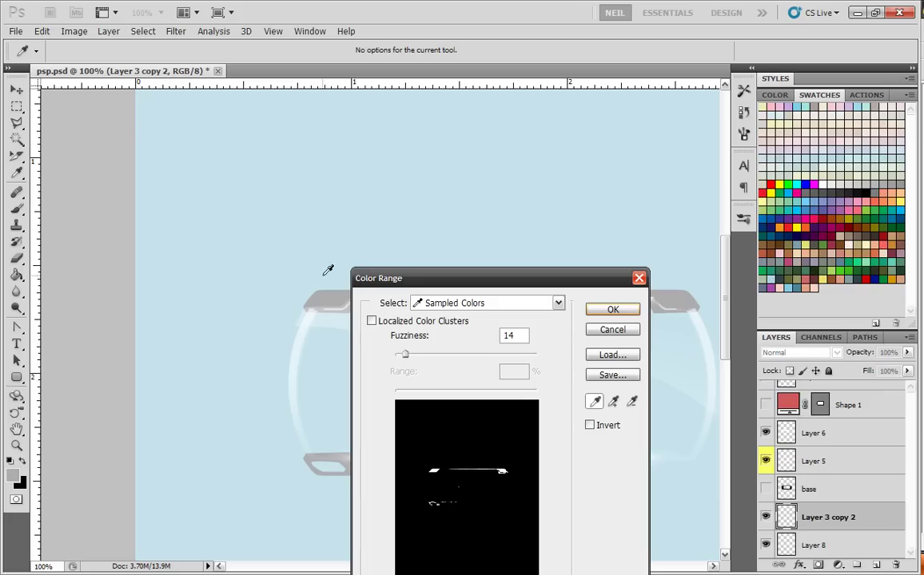
click(612, 310)
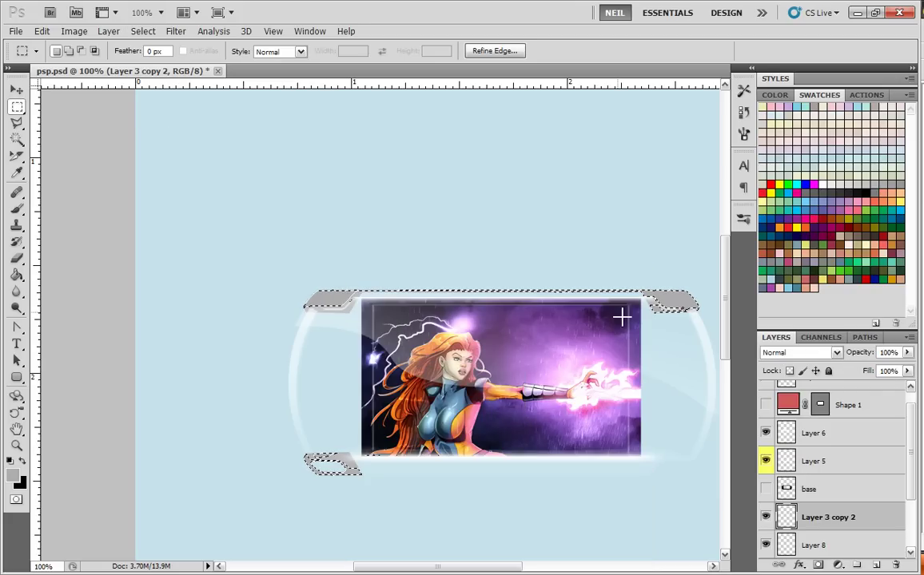
- Add a new layer above Layer 3 copy 2 and contract the grey trim selection by 3 pixels
key(ctrl+plus)
key(ctrl+plus)
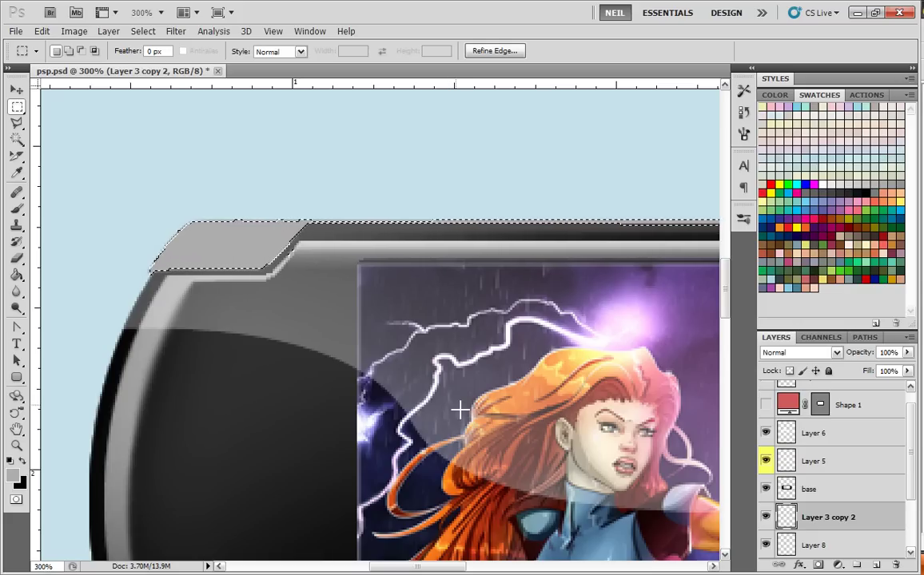
click(876, 565)
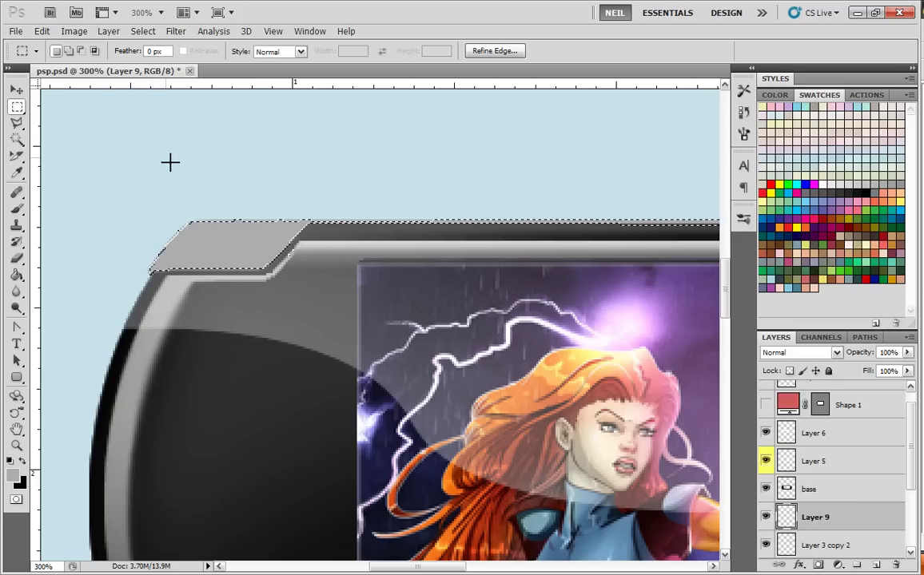
click(143, 31)
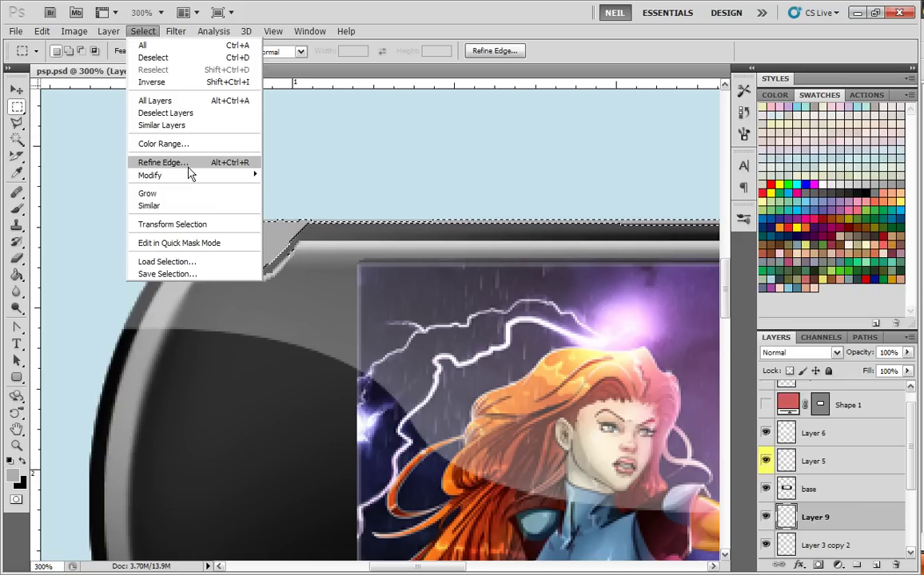
mouse_move(191, 175)
click(291, 212)
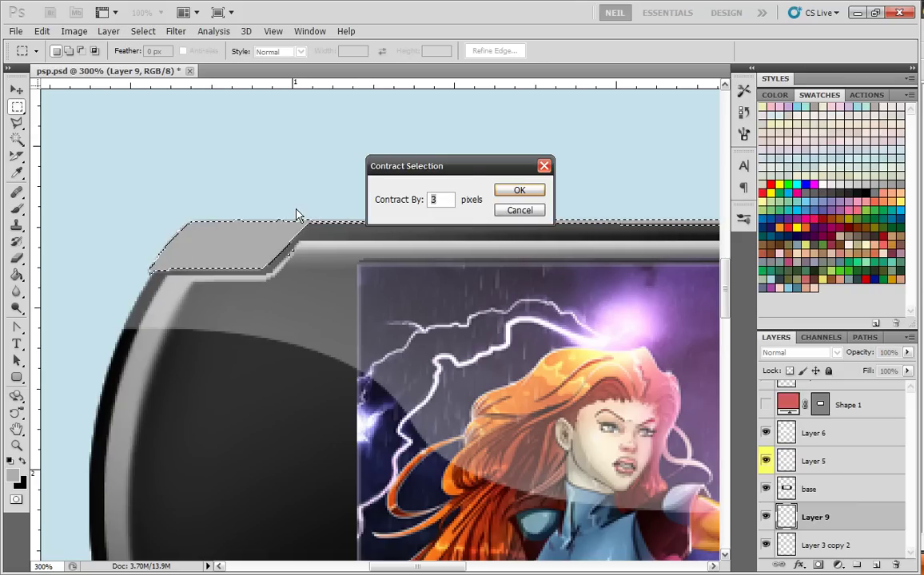
click(515, 191)
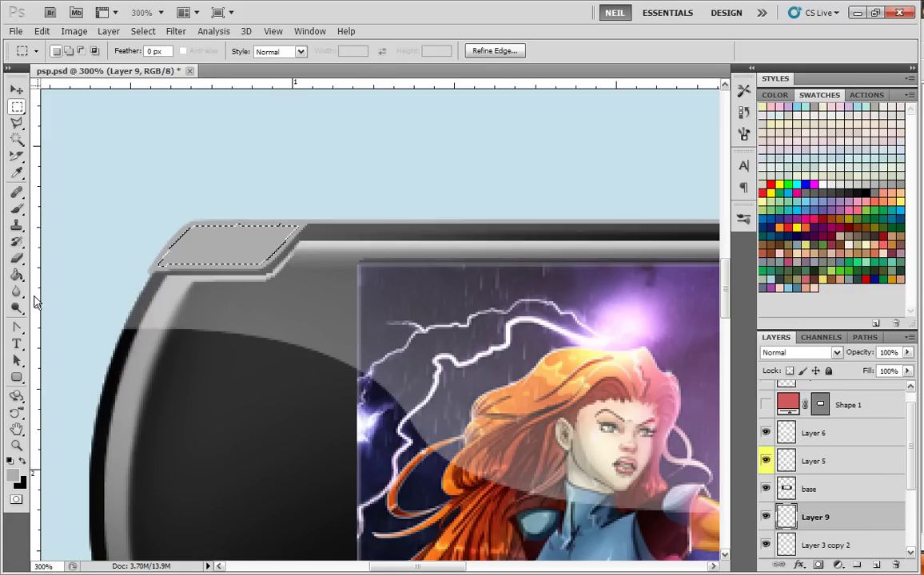
- Fill the contracted corner selections with a linear white-to-transparent gradient on the new layer, and deselect
click(17, 259)
click(16, 259)
click(16, 275)
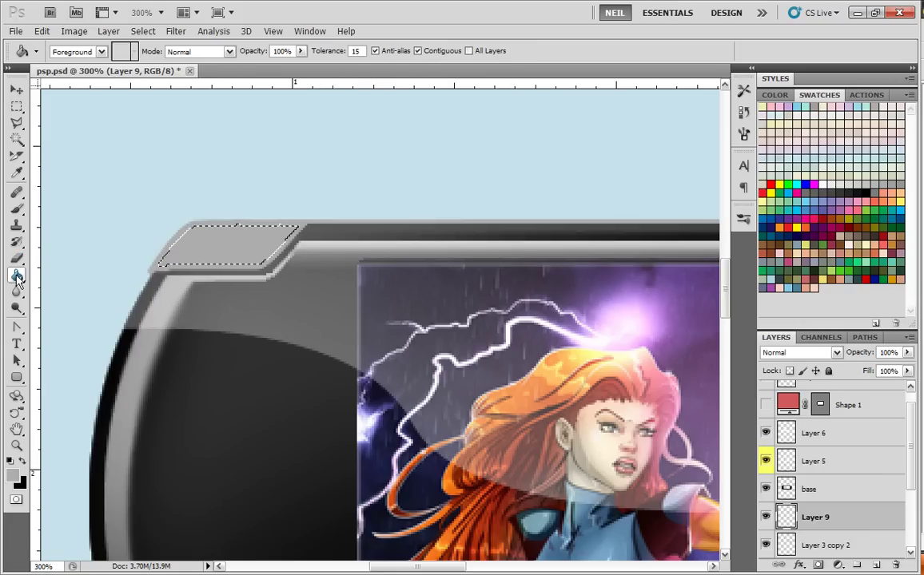
click(80, 271)
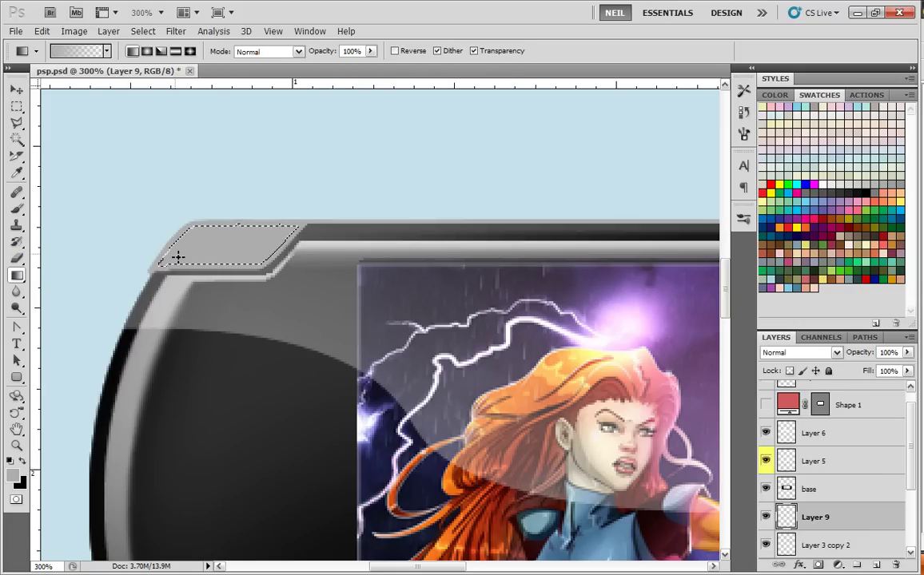
click(824, 183)
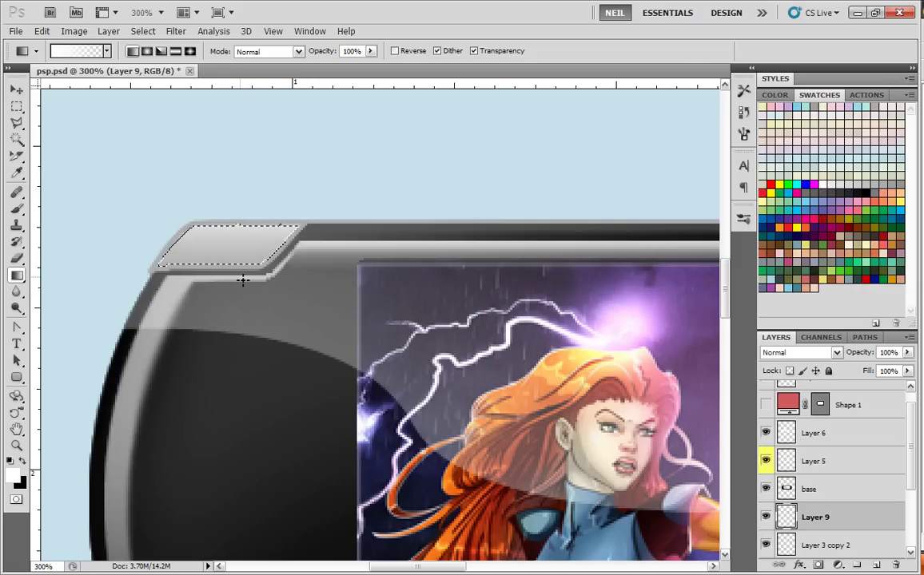
click(16, 107)
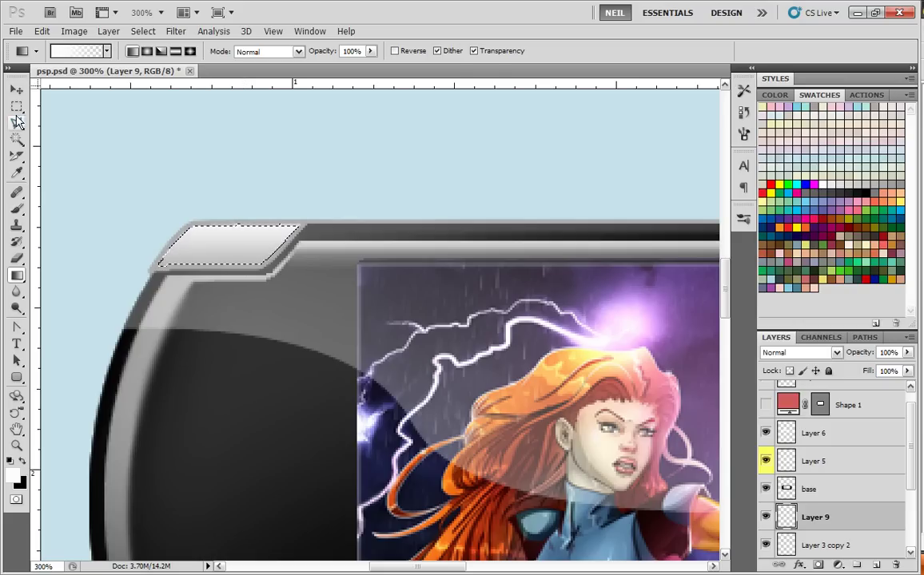
click(160, 146)
- Reduce the corner gradient layer's opacity to 56% and check the highlights on the whole console
key(ctrl+minus)
key(ctrl+minus)
key(ctrl+minus)
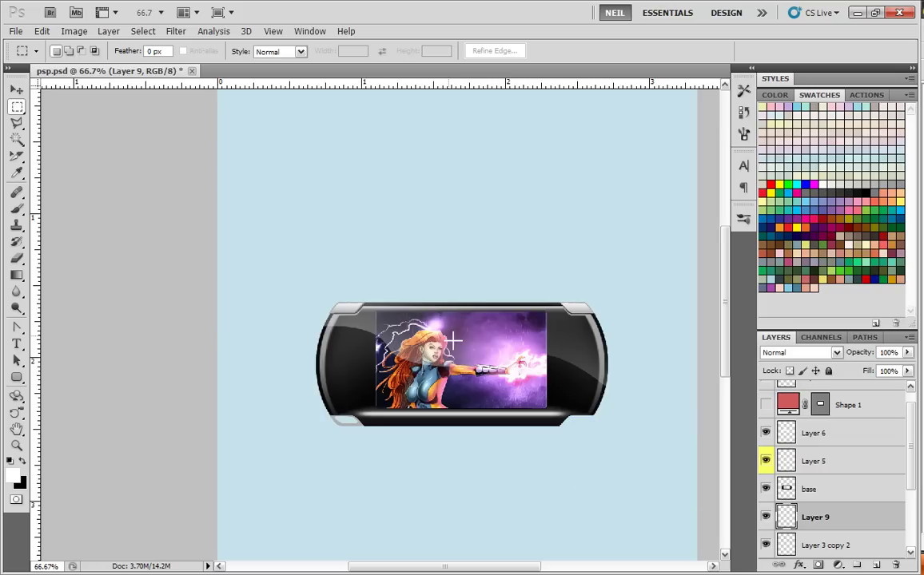
key(ctrl+plus)
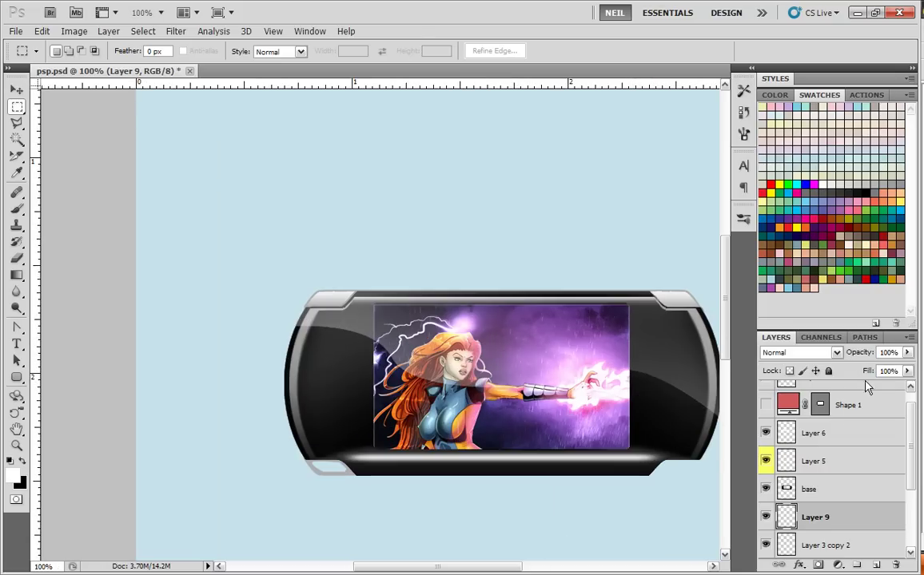
drag(906, 352, 877, 372)
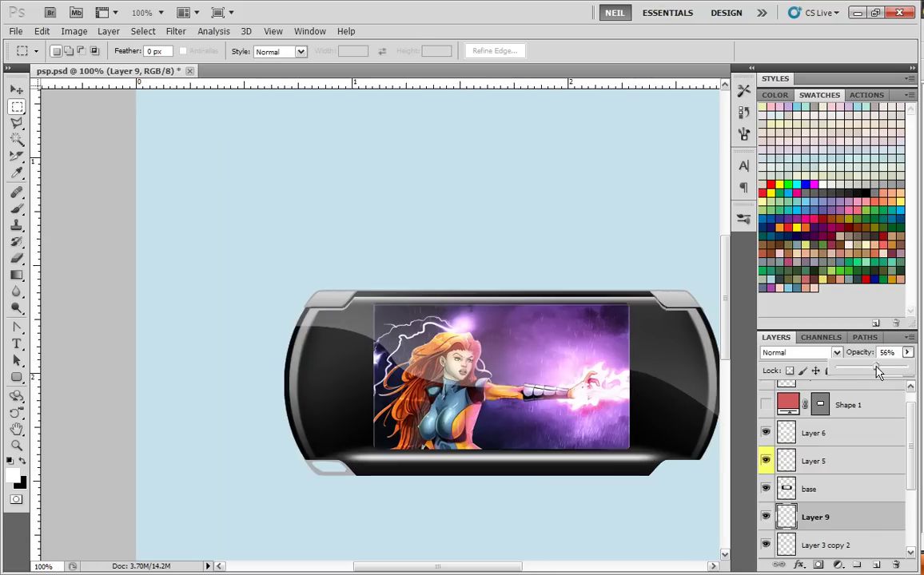
scroll(408, 345, right, 2)
key(ctrl+plus)
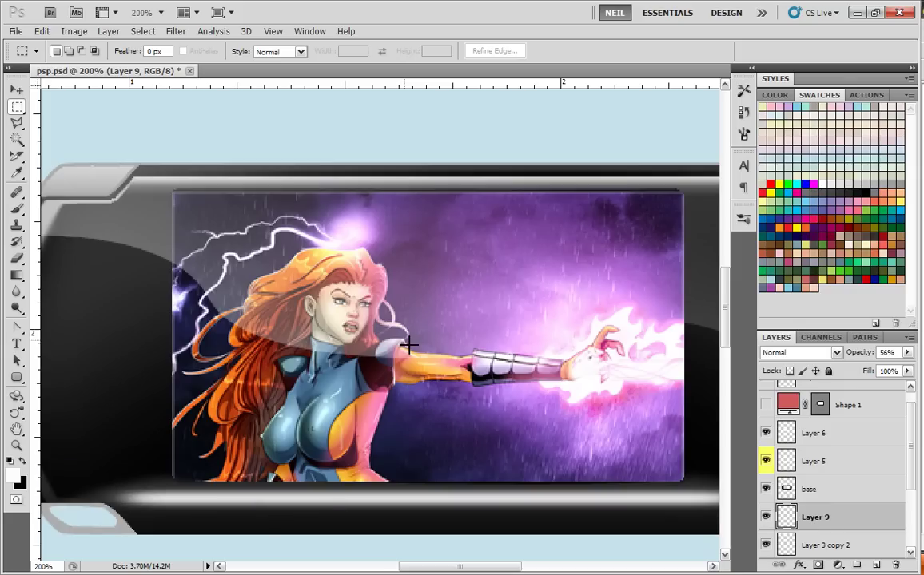
key(ctrl+minus)
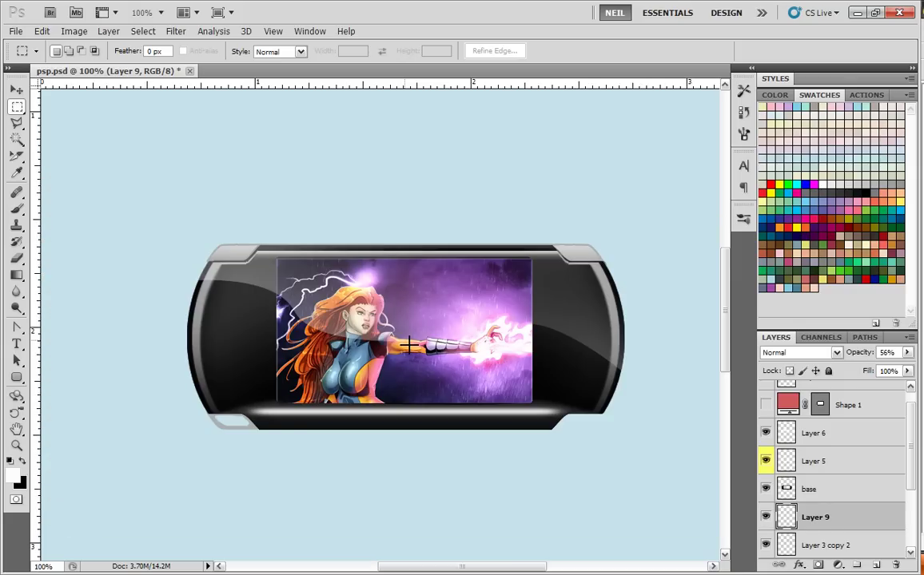
- Show the reference console photo on Layer 1 and make a circular selection around its D-pad with the Elliptical Marquee
key(ctrl+plus)
scroll(409, 340, left, 2)
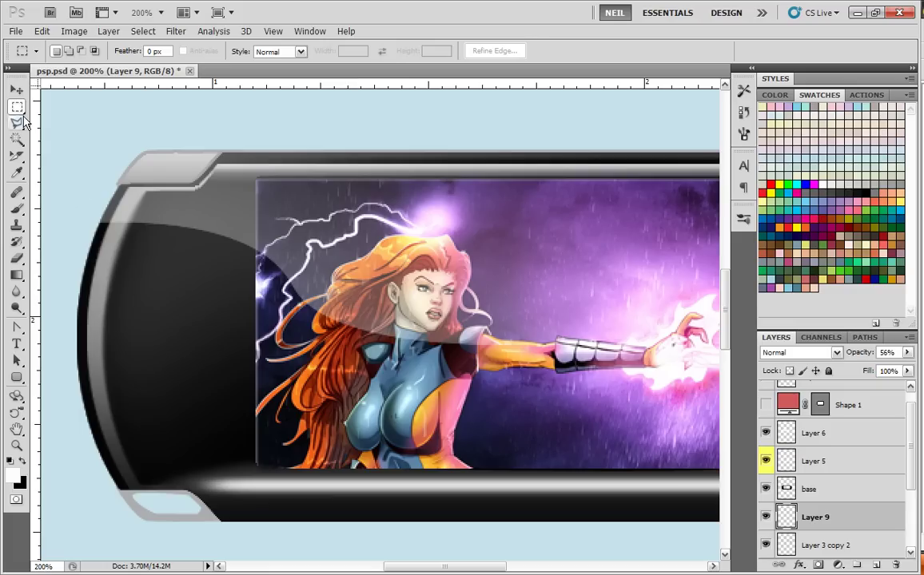
drag(17, 112, 80, 123)
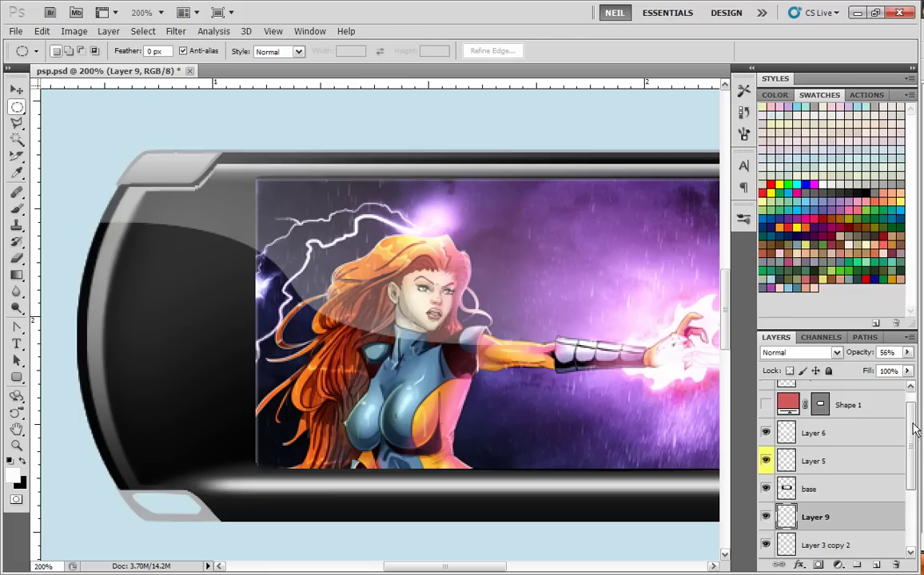
scroll(827, 391, up, 1)
click(765, 395)
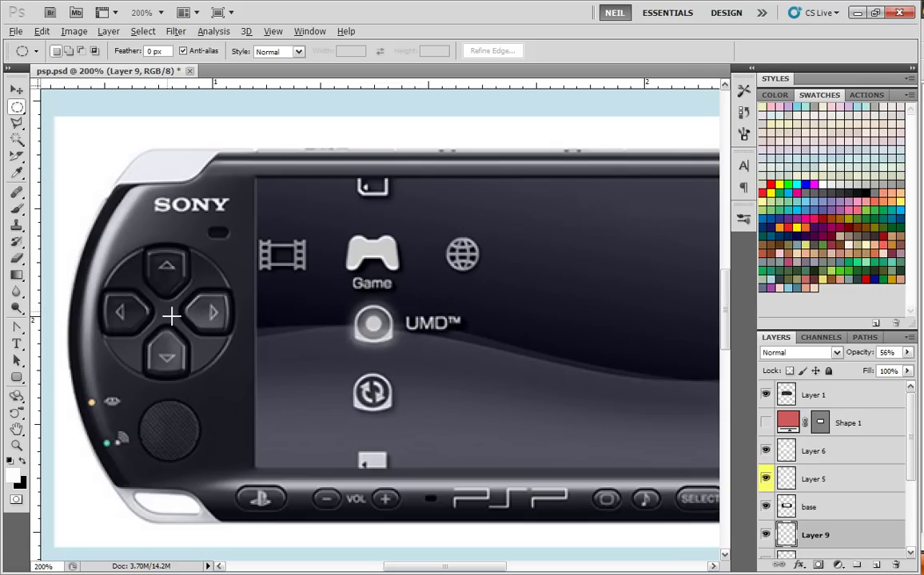
drag(171, 317, 99, 208)
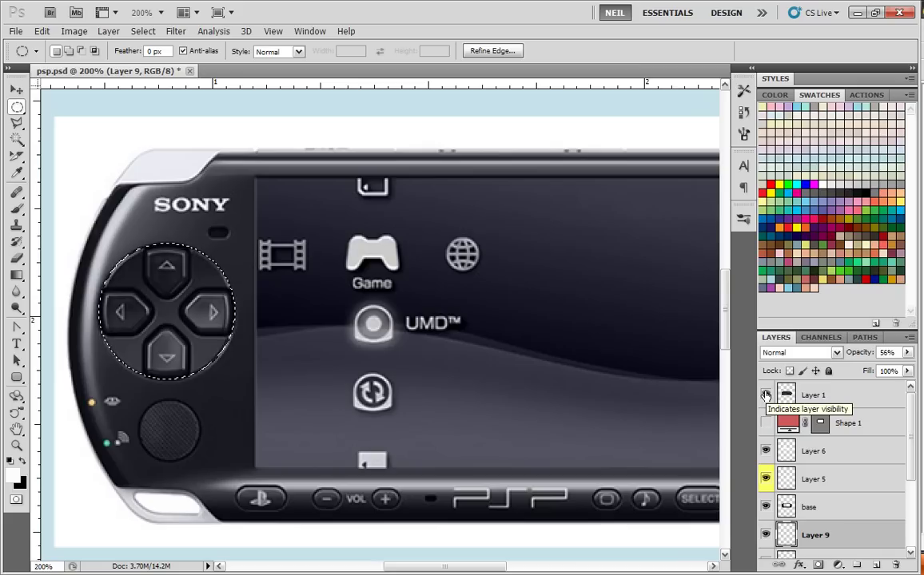
- Display the hidden guides and clear them from the canvas, keeping the circular D-pad selection active
key(ctrl+semicolon)
key(ctrl+h)
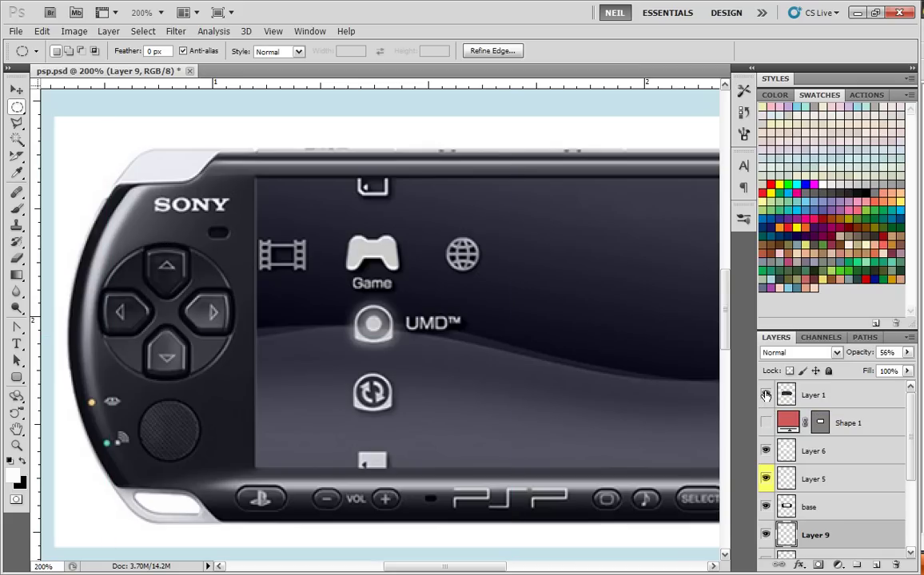
key(ctrl+h)
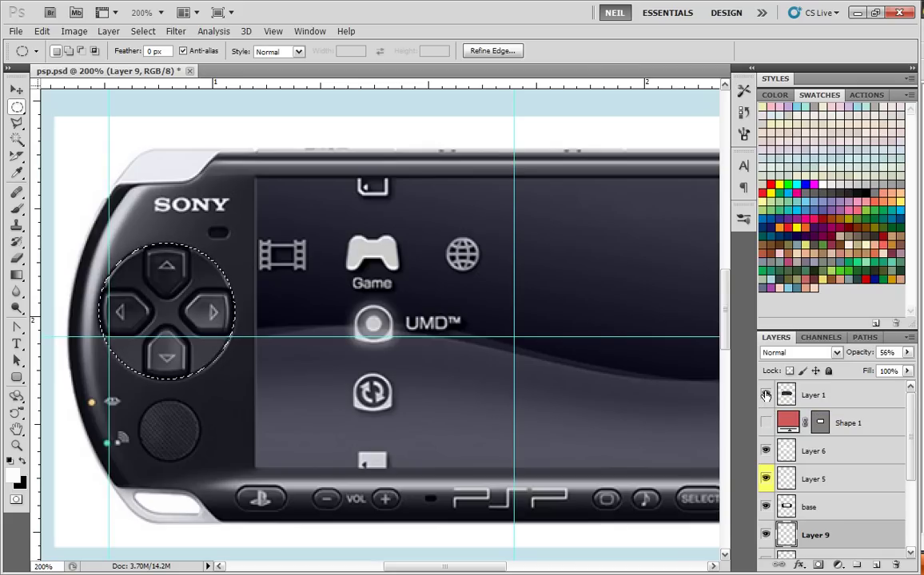
click(16, 90)
drag(108, 148, 35, 139)
drag(340, 77, 306, 82)
mouse_move(36, 232)
mouse_down()
mouse_move(68, 231)
mouse_move(36, 230)
mouse_up()
key(ctrl+semicolon)
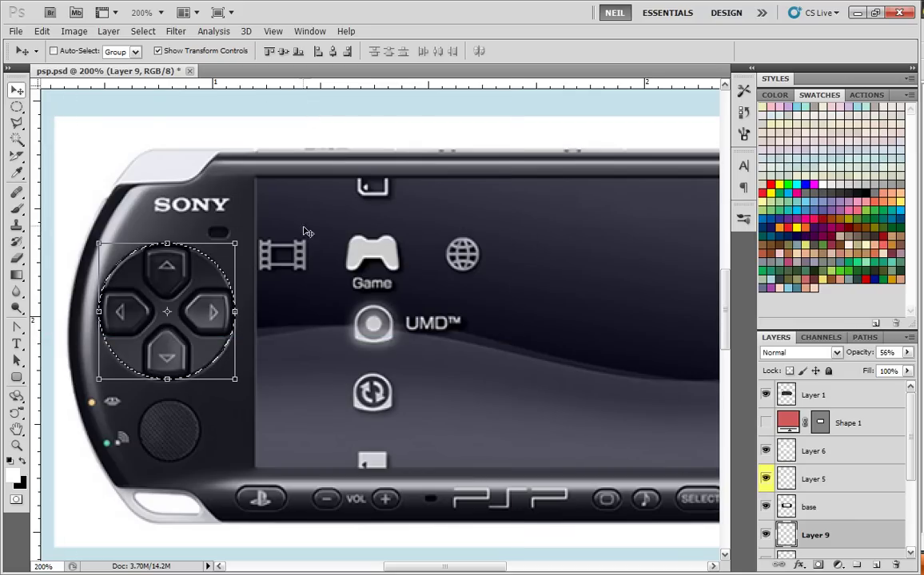
click(17, 108)
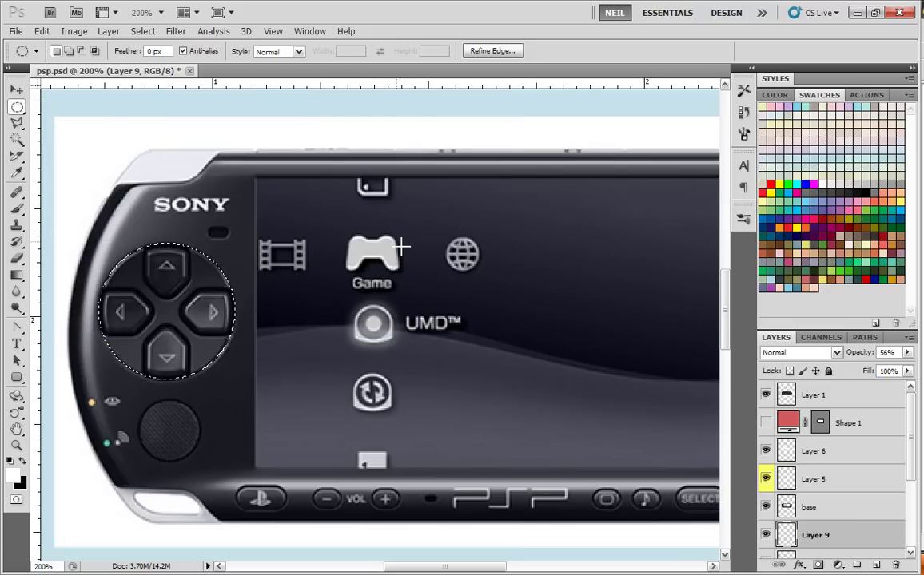
key(ctrl+d)
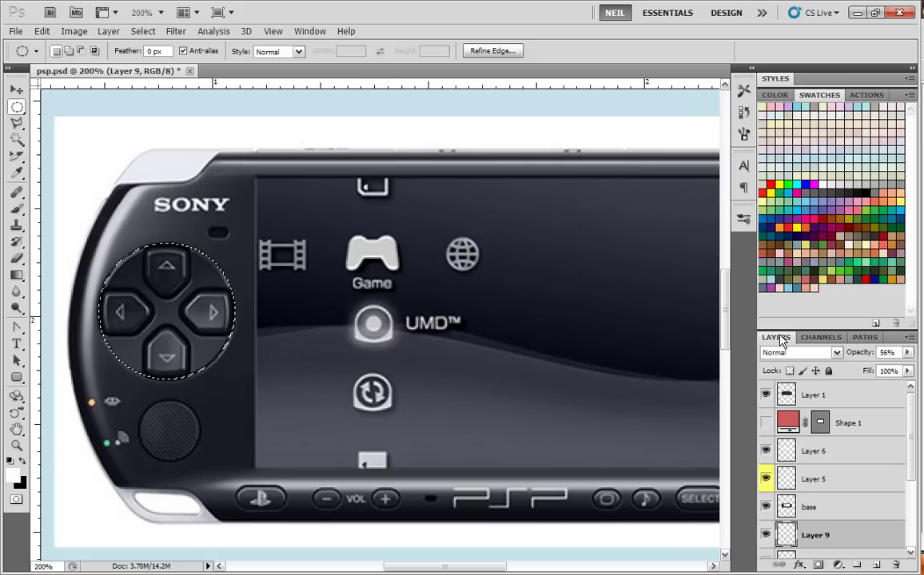
- Hide the reference photo on Layer 1 and add a new layer above Layer 6
click(765, 396)
click(810, 505)
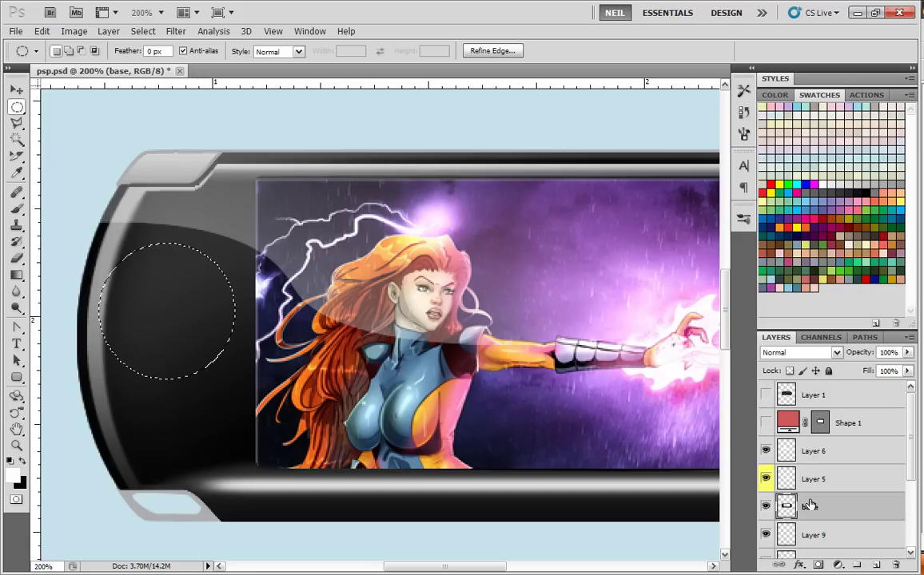
click(813, 451)
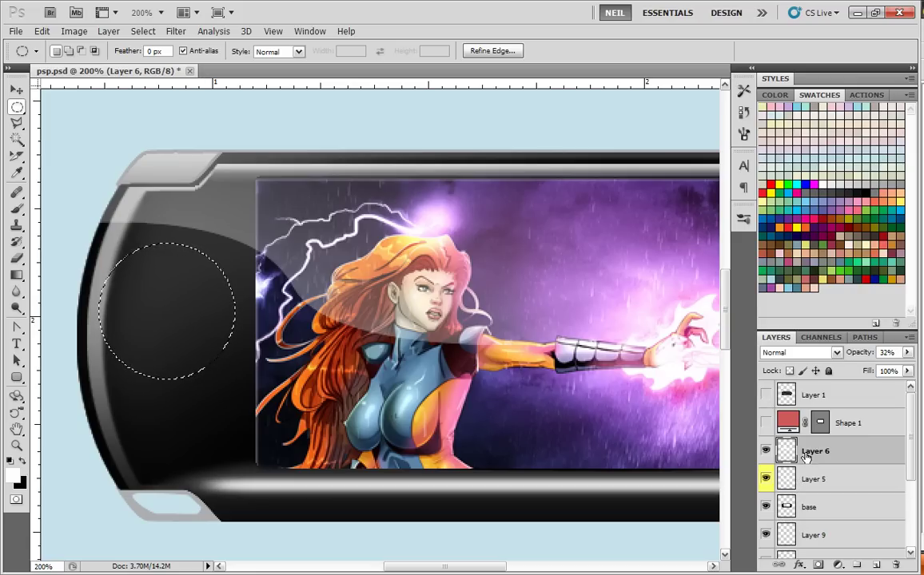
click(876, 565)
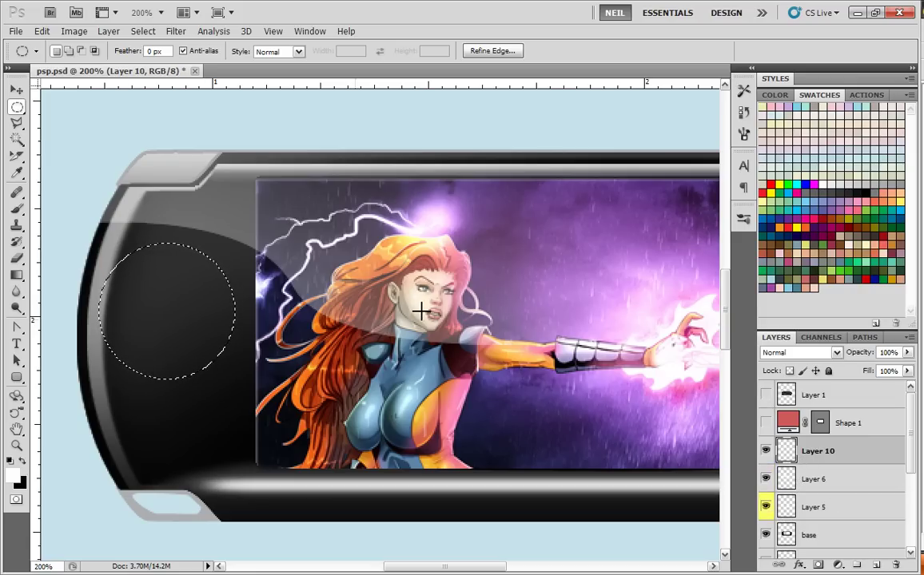
- Stroke the circular D-pad selection with a 1 px black line, centred on the selection edge
click(42, 31)
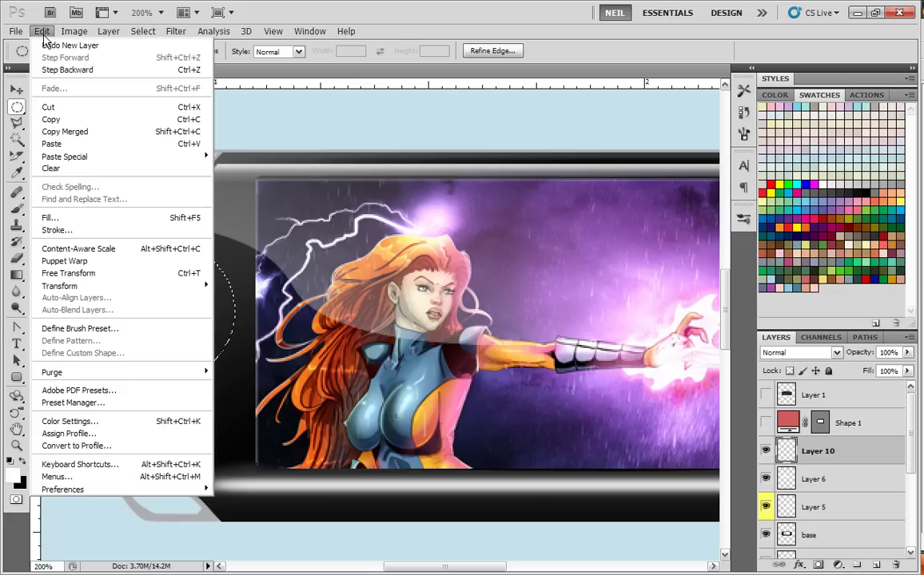
click(79, 221)
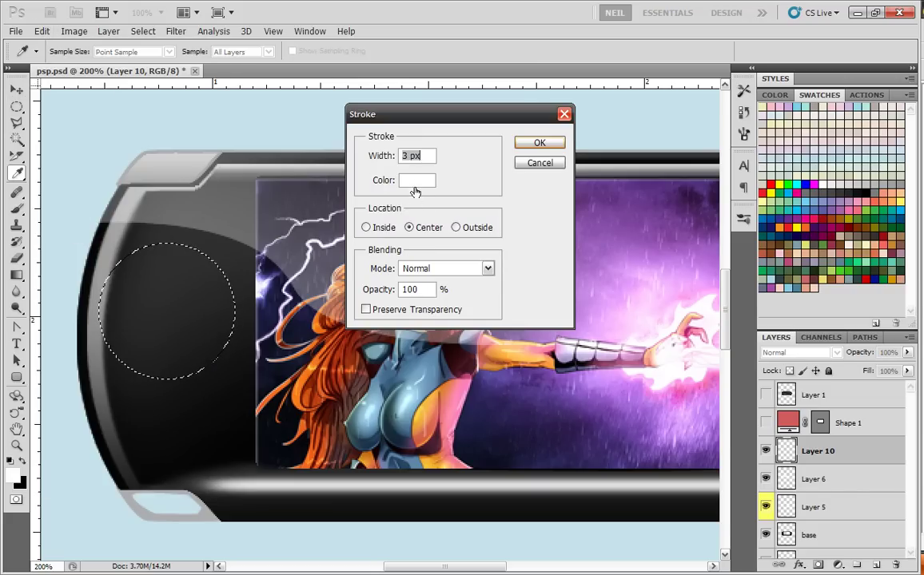
click(416, 180)
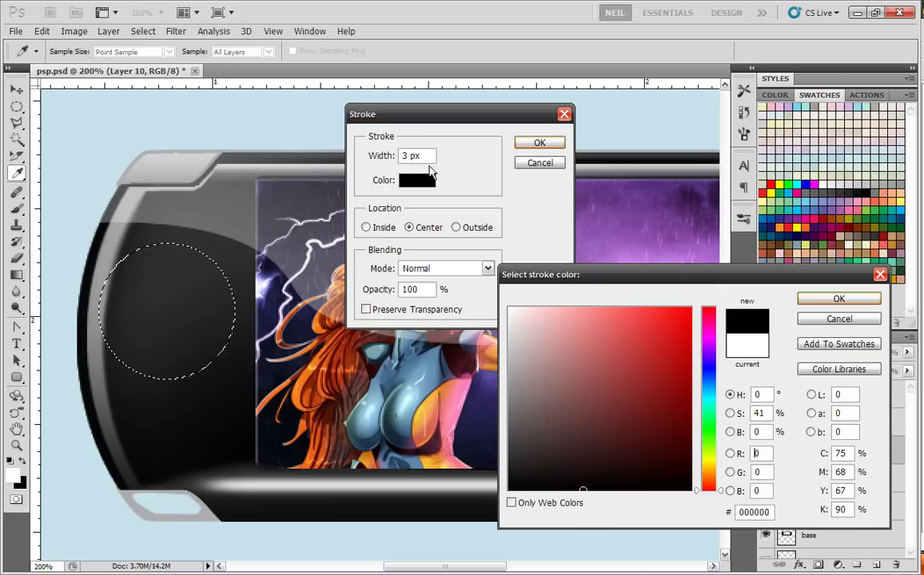
click(839, 298)
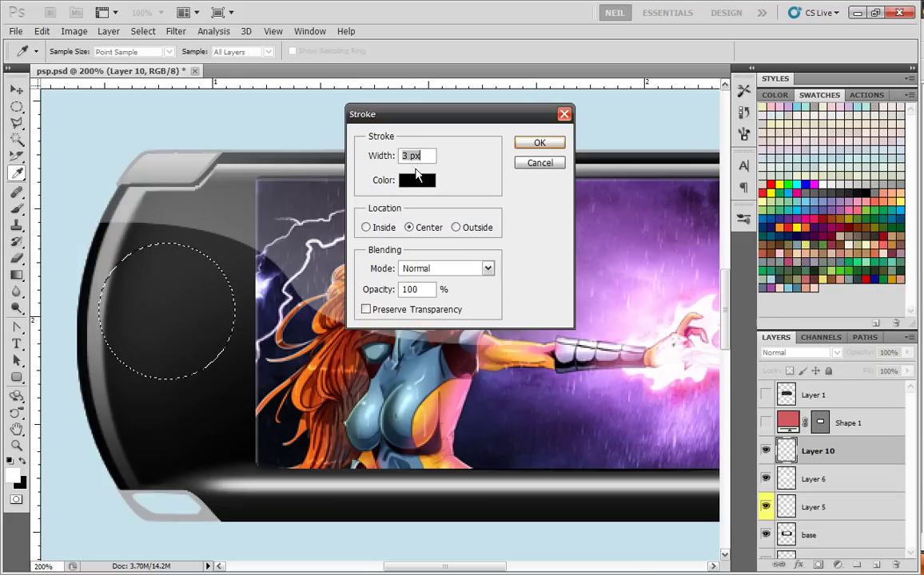
text(1)
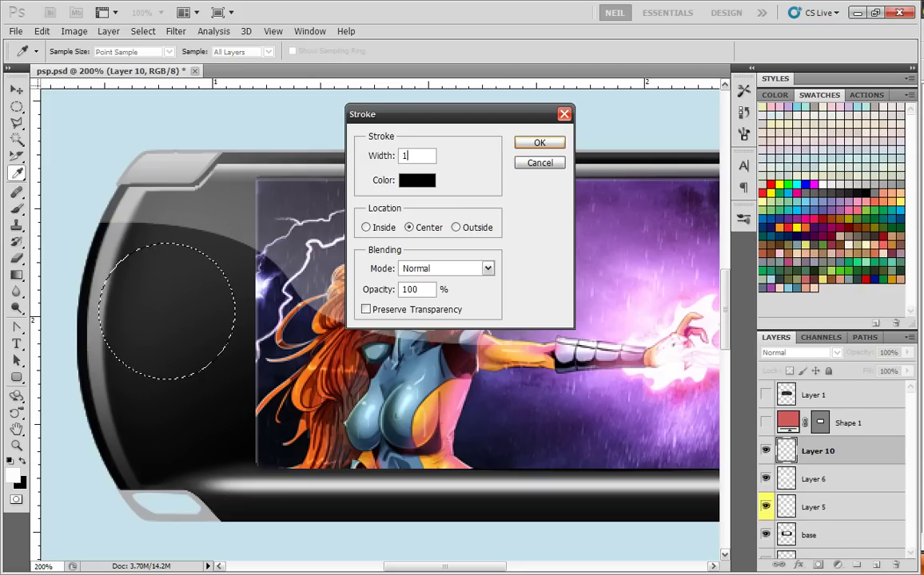
click(540, 143)
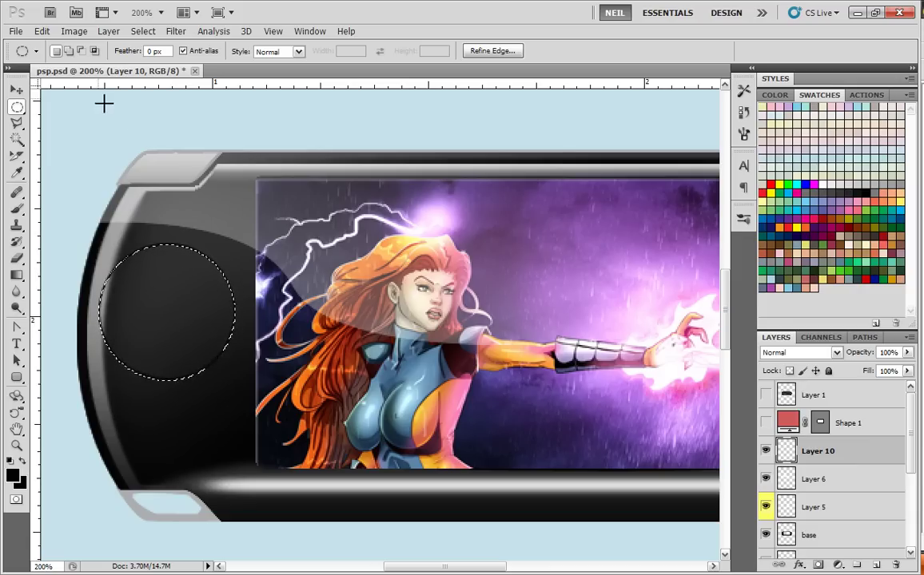
- Add another layer above the black ring and stroke the circular selection with a 2 px white centred line
key(ctrl+shift+alt+n)
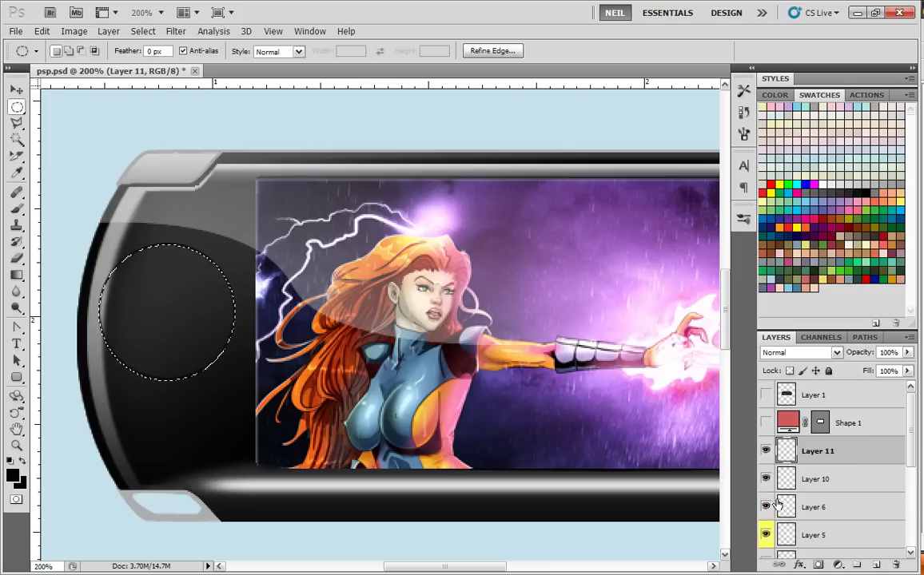
click(42, 32)
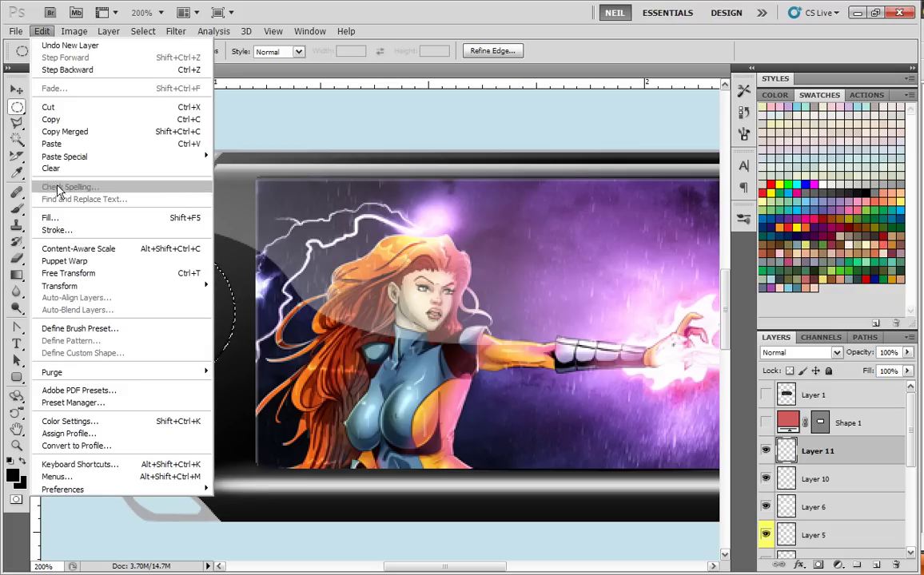
click(49, 210)
click(417, 180)
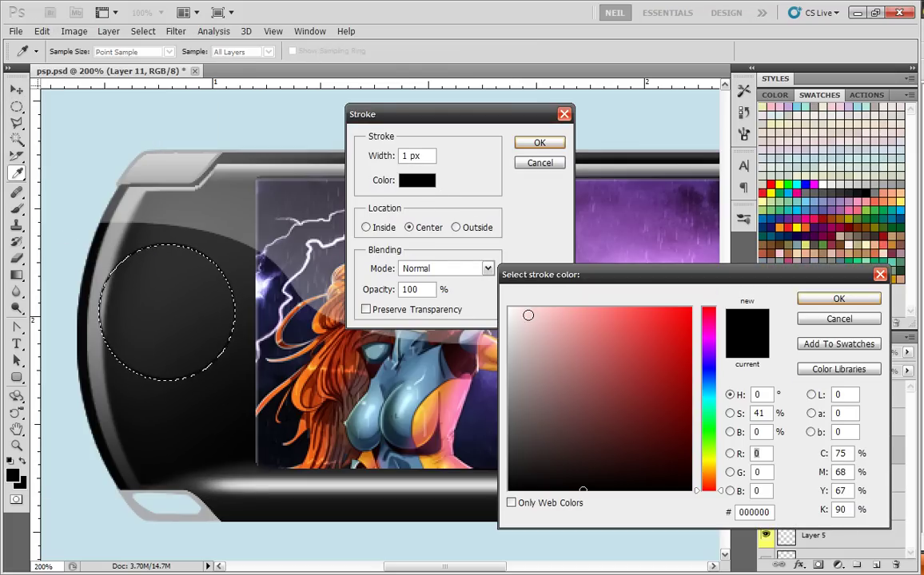
click(509, 309)
click(807, 300)
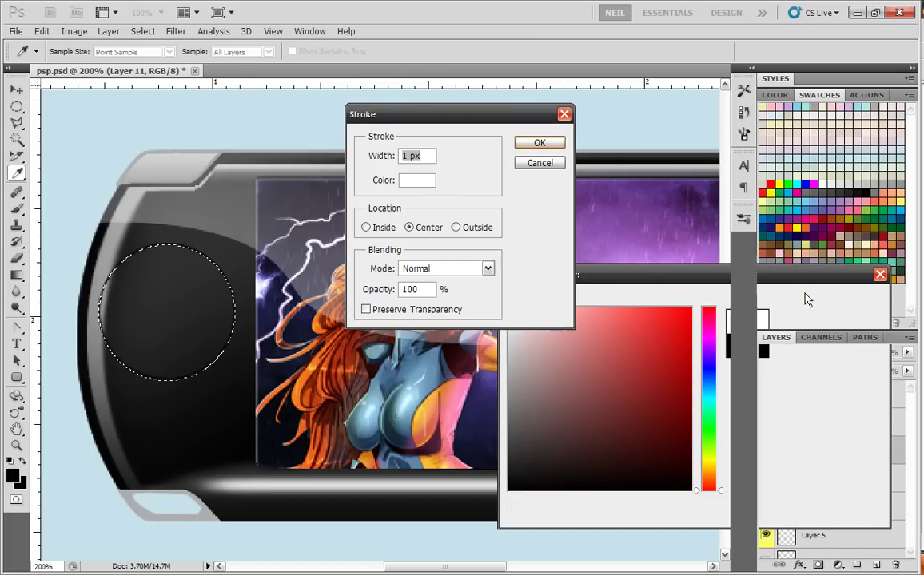
text(3)
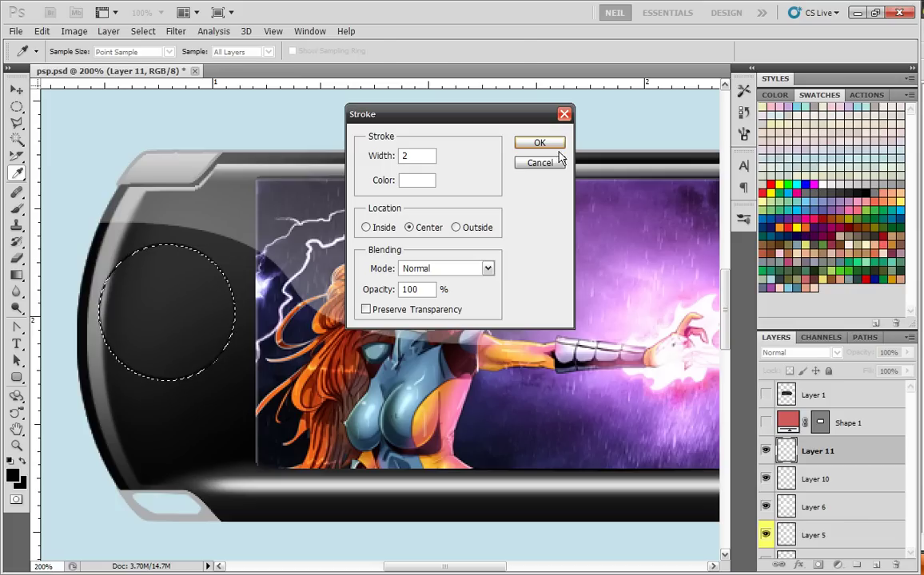
click(552, 146)
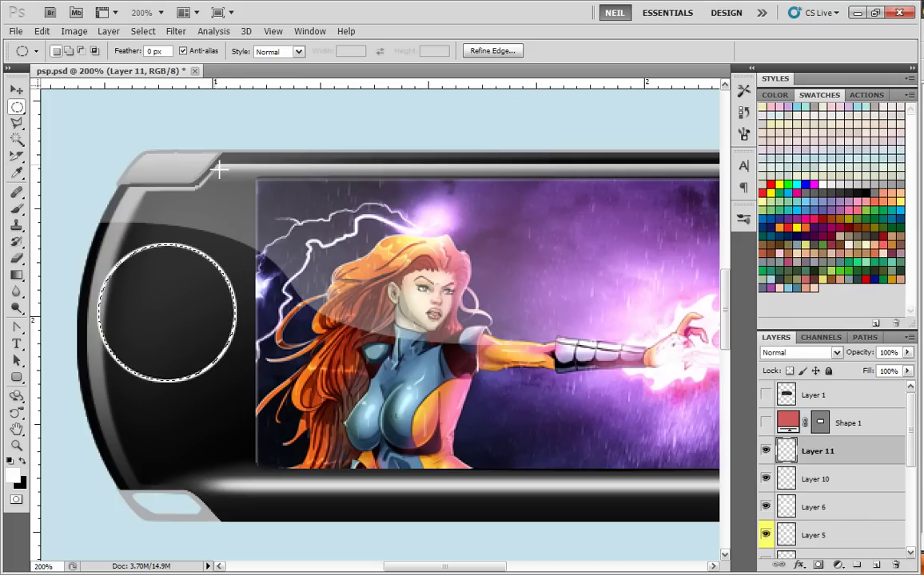
- Deselect, turn off Show Transform Controls and nudge the white ring down 1 pixel from the black ring
key(ctrl+d)
key(v)
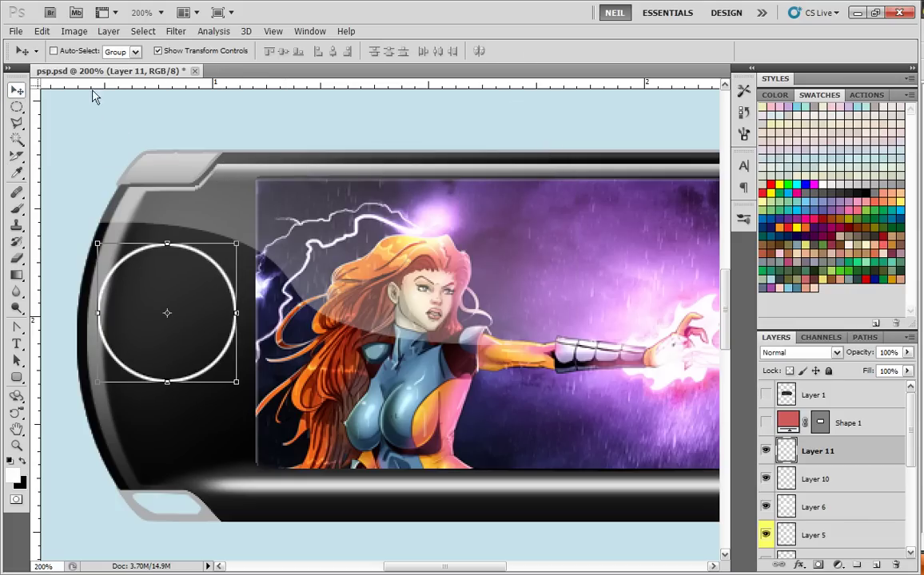
click(159, 51)
key(Down)
key(Down)
key(Up)
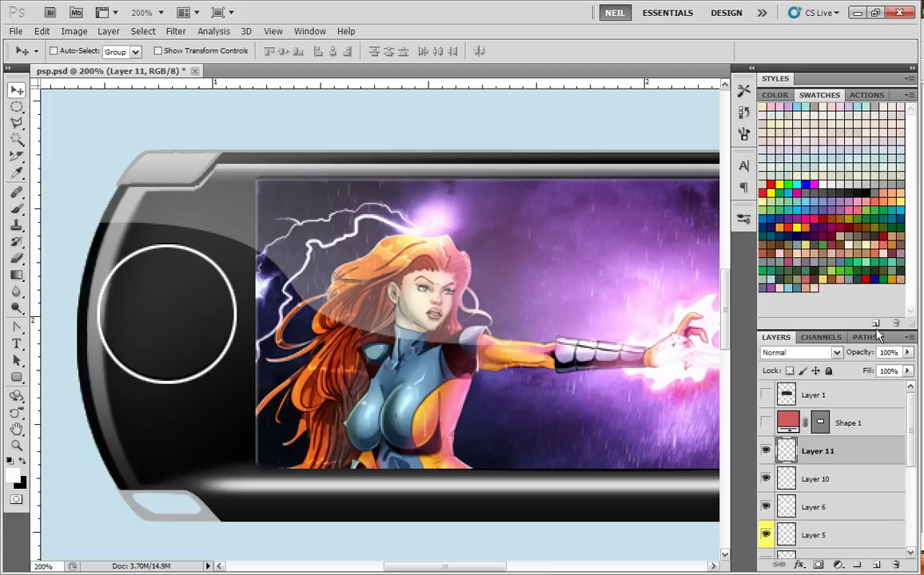
- Reduce the white ring layer's opacity to 11%
click(907, 353)
drag(907, 370, 846, 376)
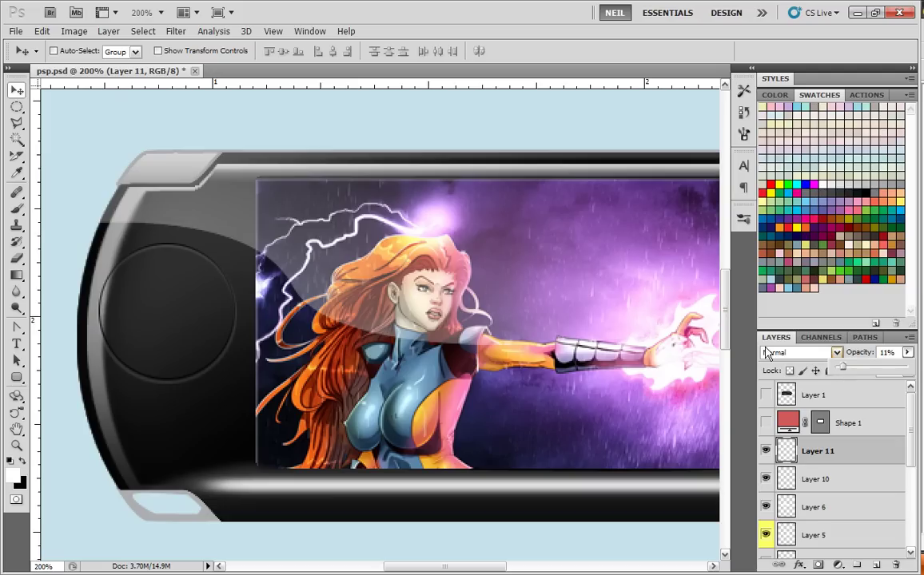
drag(256, 359, 277, 346)
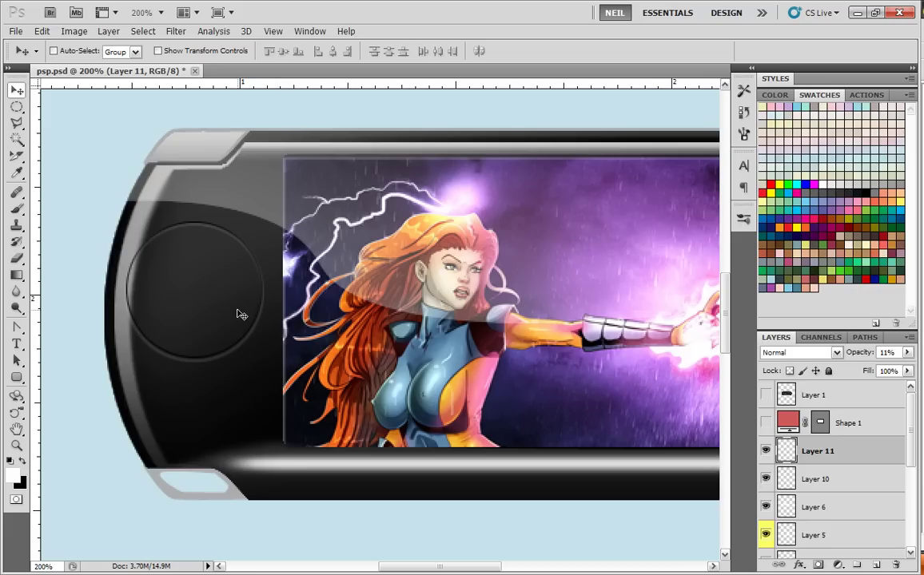
- Make a new circular selection from the centre of the D-pad ring and align it with the ring's edge
click(17, 107)
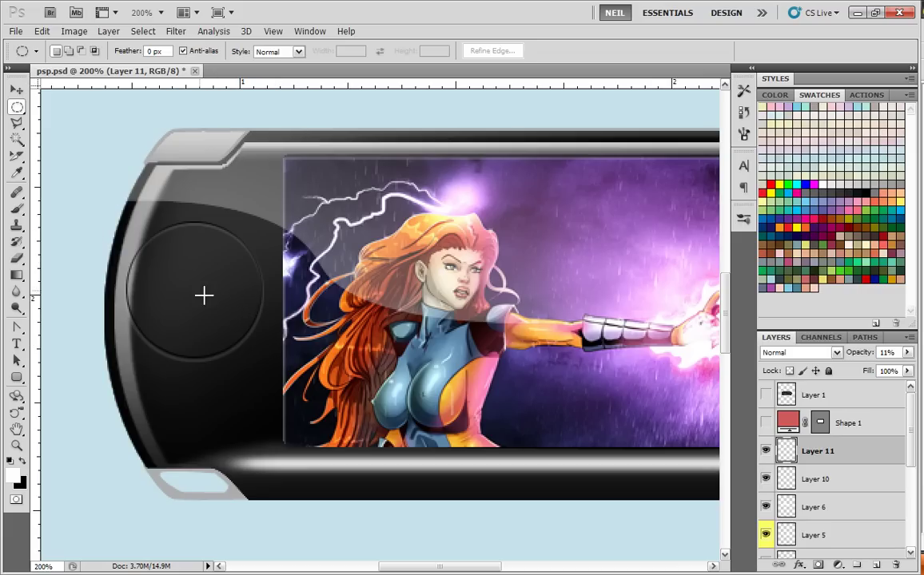
mouse_move(193, 293)
mouse_down()
mouse_move(152, 234)
mouse_move(127, 224)
mouse_move(133, 216)
mouse_up()
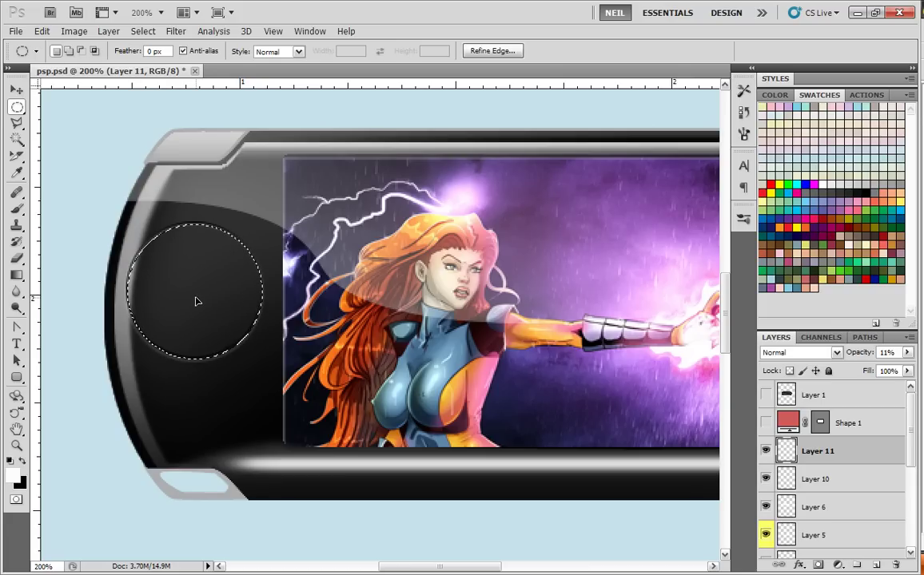
drag(199, 301, 197, 300)
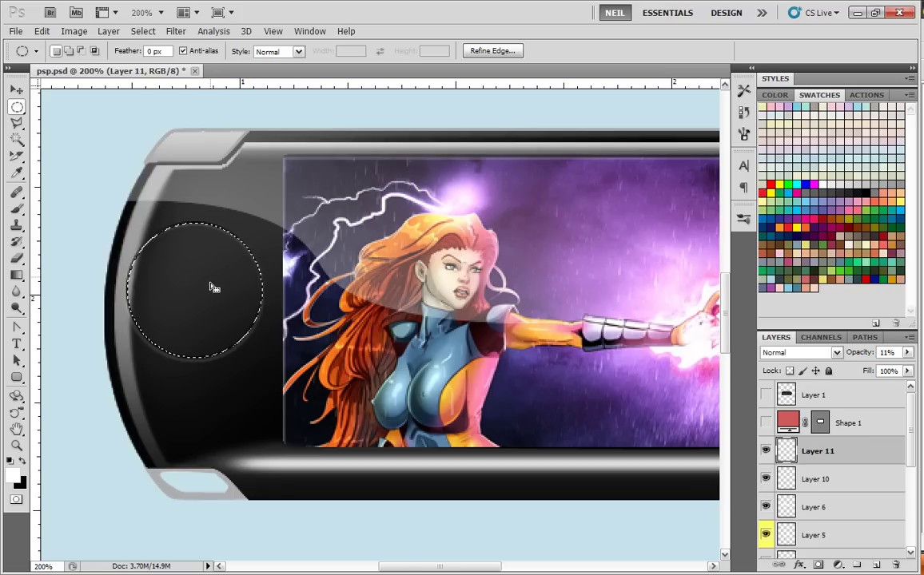
- Transform the circular selection to 98.40% height, lowering its upper edge slightly inside the ring, and apply it
click(139, 36)
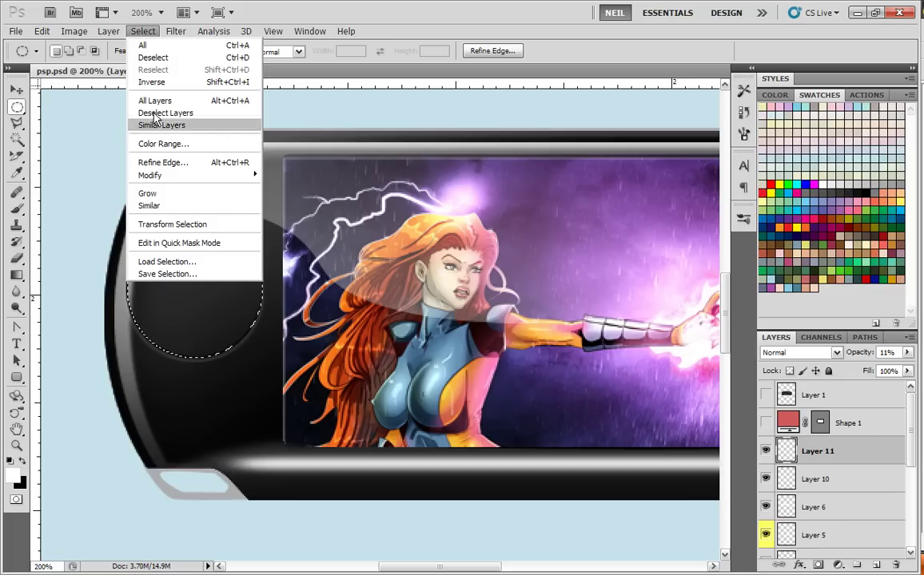
click(159, 223)
drag(195, 224, 195, 226)
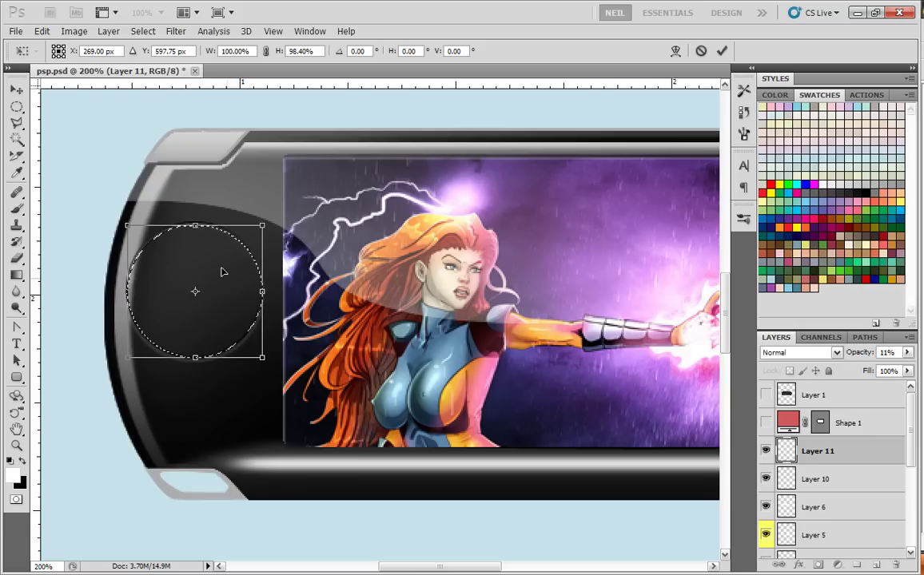
key(Down)
click(722, 51)
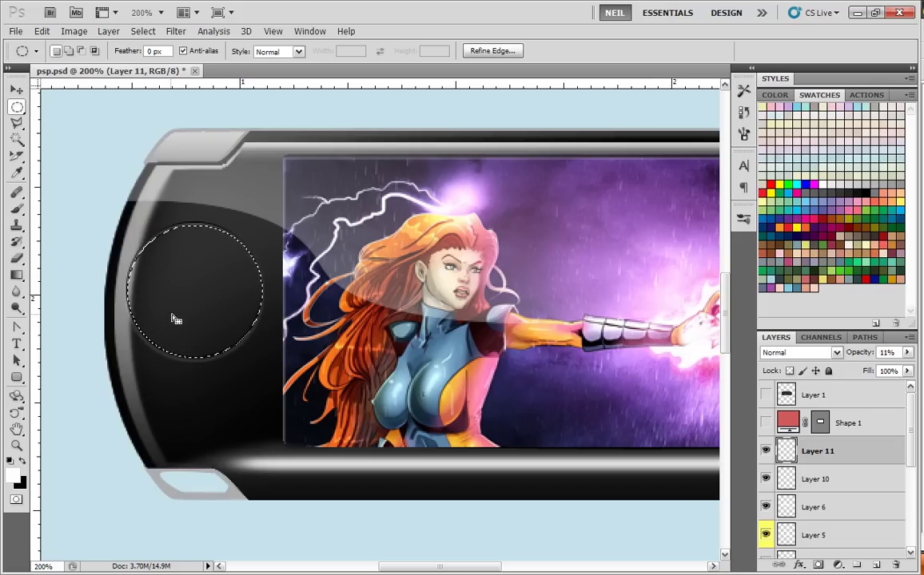
- Set up a foreground-to-background linear gradient with dark grey 3d3d3d as the foreground colour and black as the background
drag(16, 275, 71, 266)
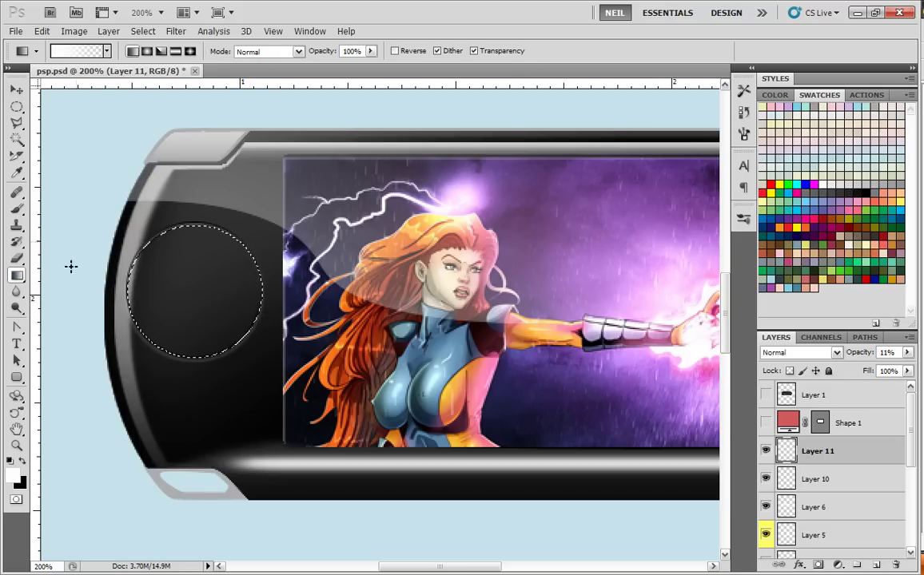
click(106, 50)
double_click(28, 74)
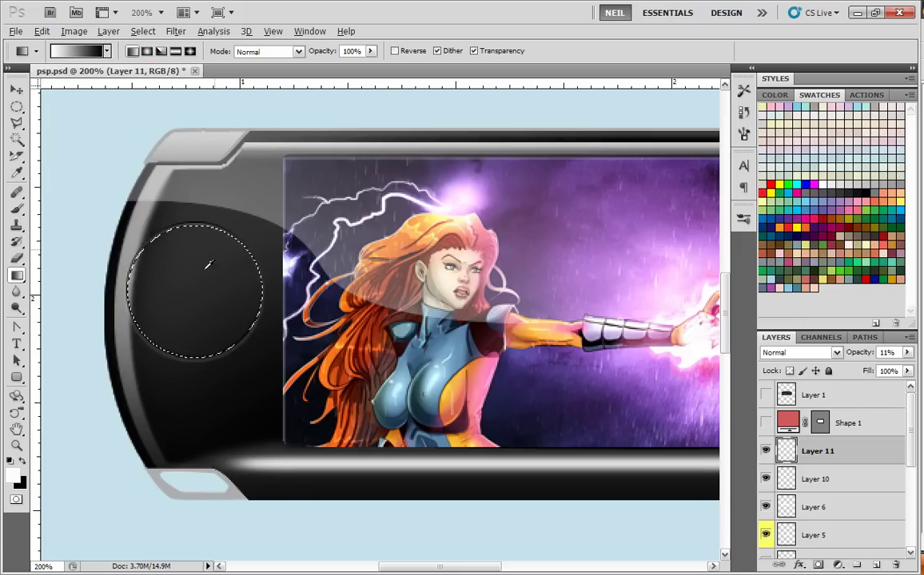
alt+click(215, 453)
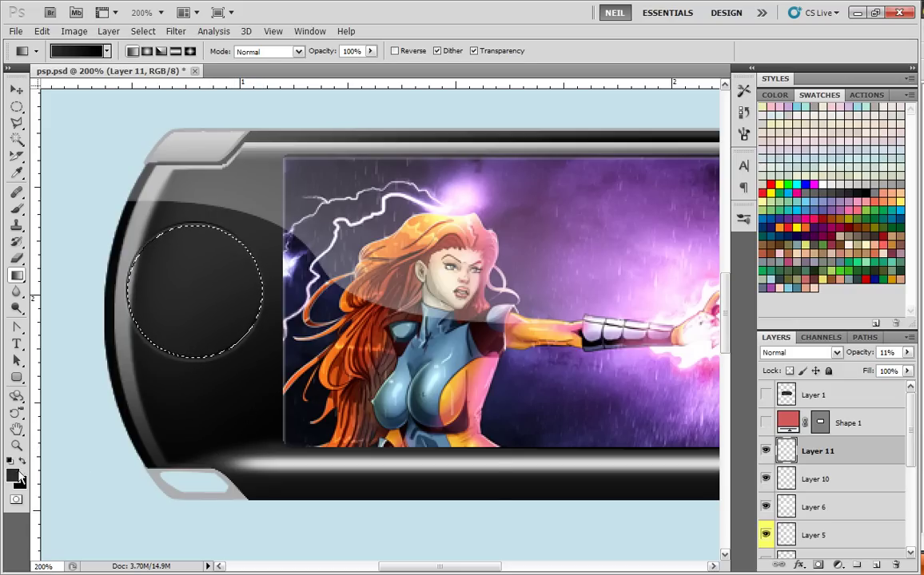
click(12, 475)
click(458, 403)
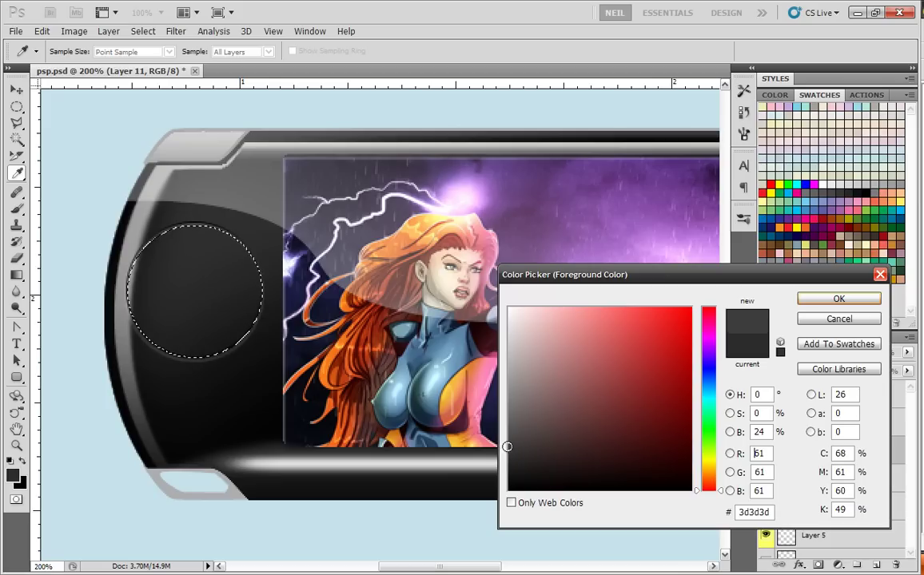
click(838, 297)
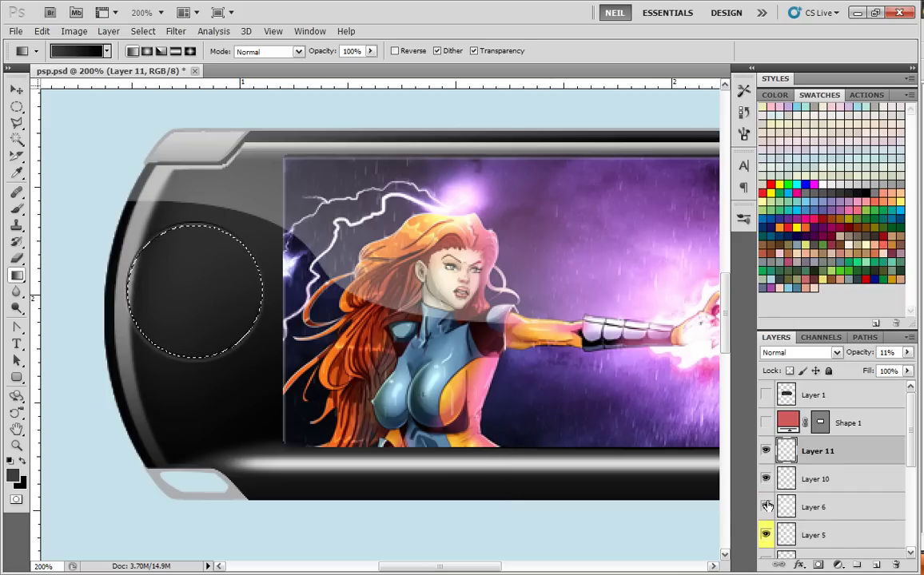
- Fill the circular selection on a new layer with the gradient, dark grey at the base fading to black above, and deselect
key(ctrl+shift+alt+n)
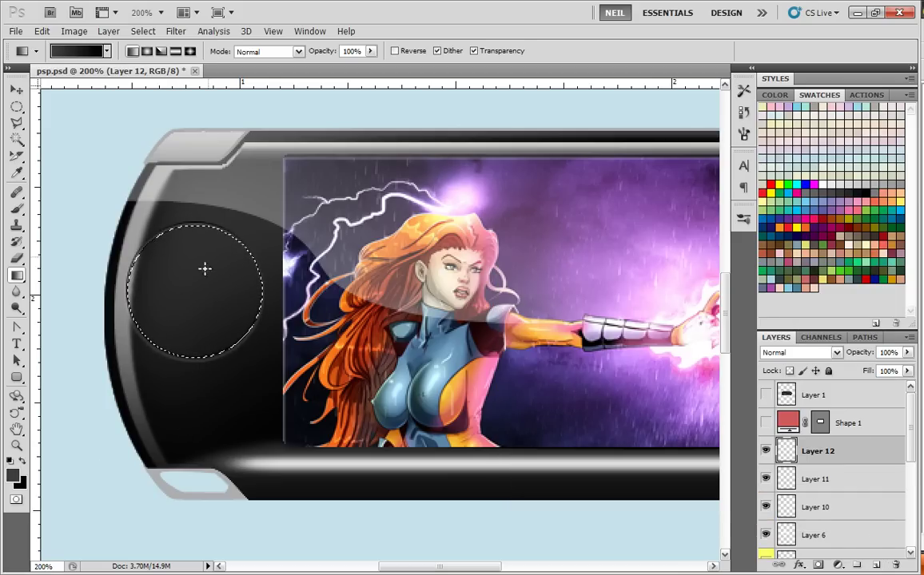
drag(179, 344, 182, 352)
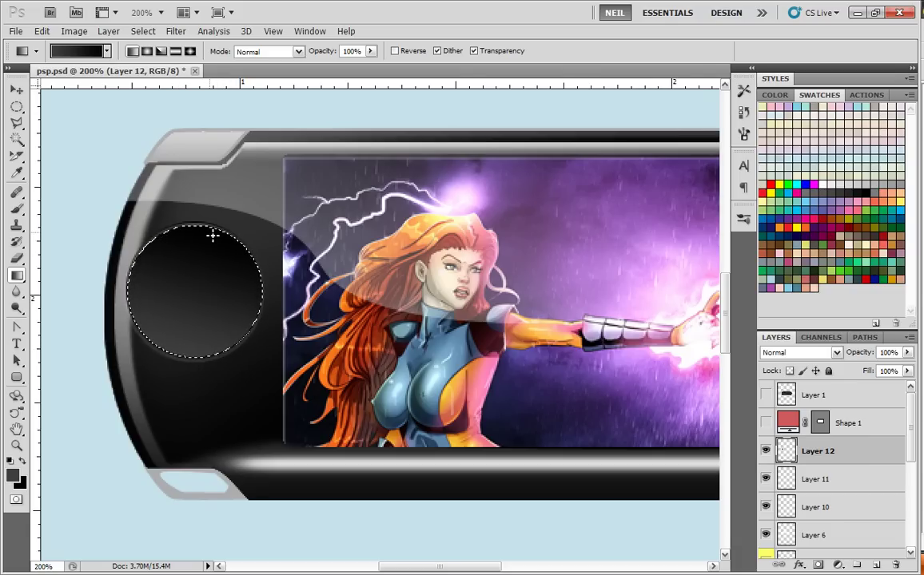
click(17, 106)
click(78, 144)
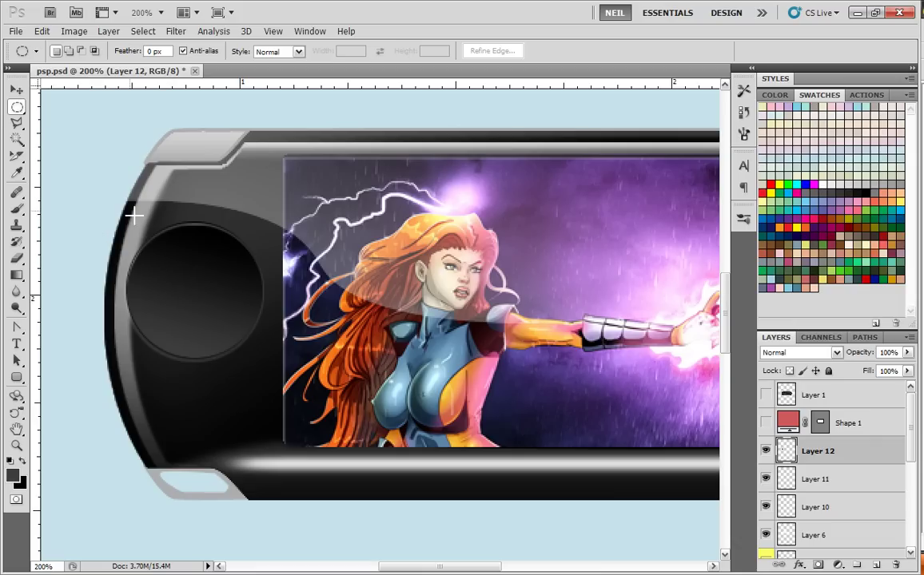
- Show the reference photo and trace the D-pad's up button with a closed, straight-sided five-point Pen path
click(765, 393)
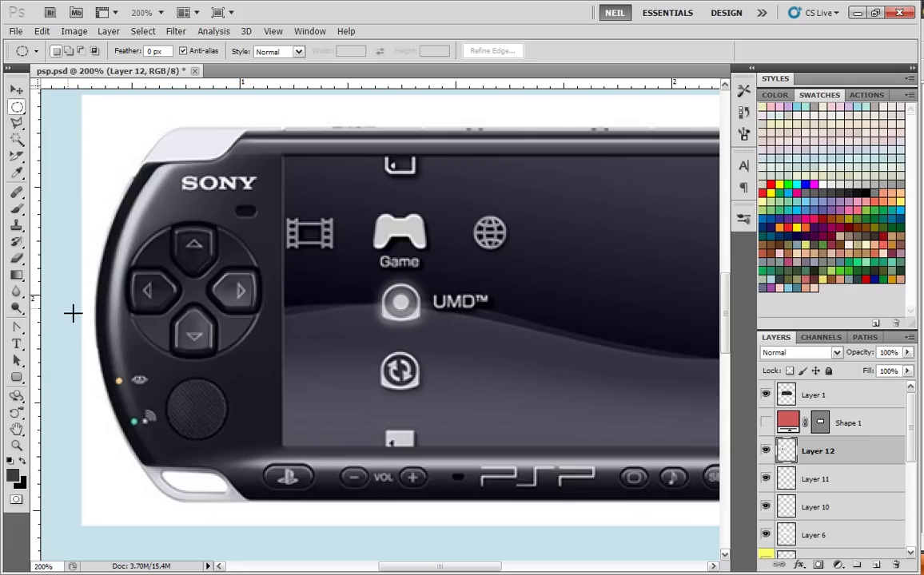
click(16, 328)
right_click(16, 328)
click(56, 323)
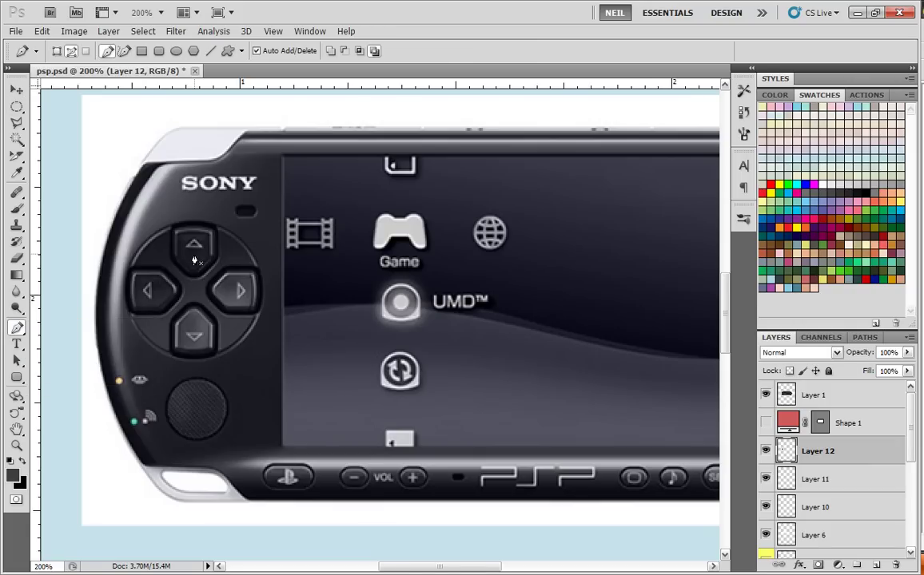
scroll(195, 260, up, 2)
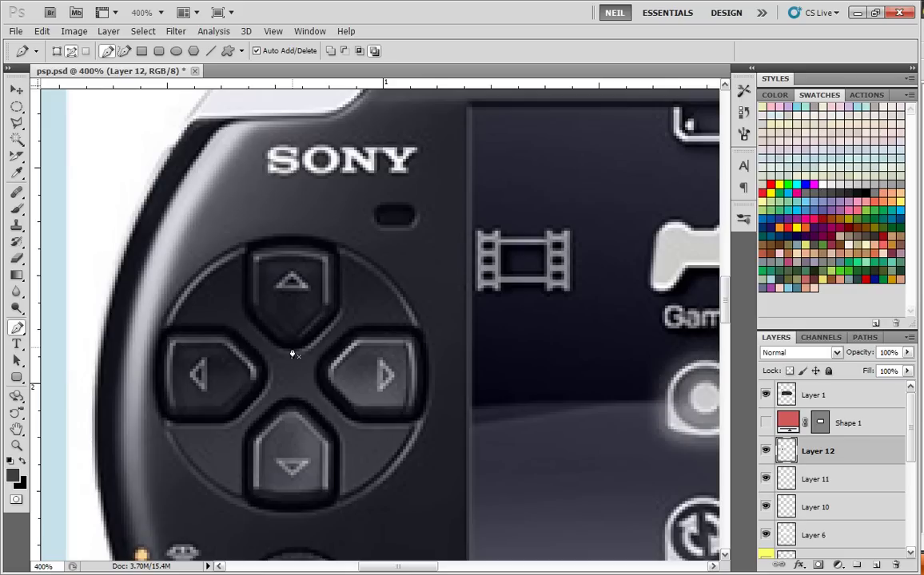
click(292, 349)
click(250, 310)
click(249, 245)
click(335, 245)
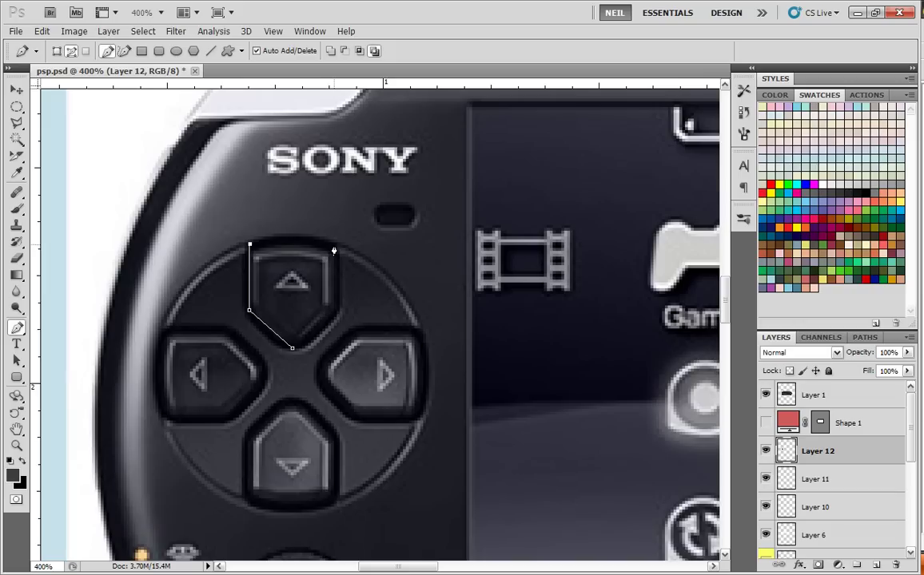
click(336, 310)
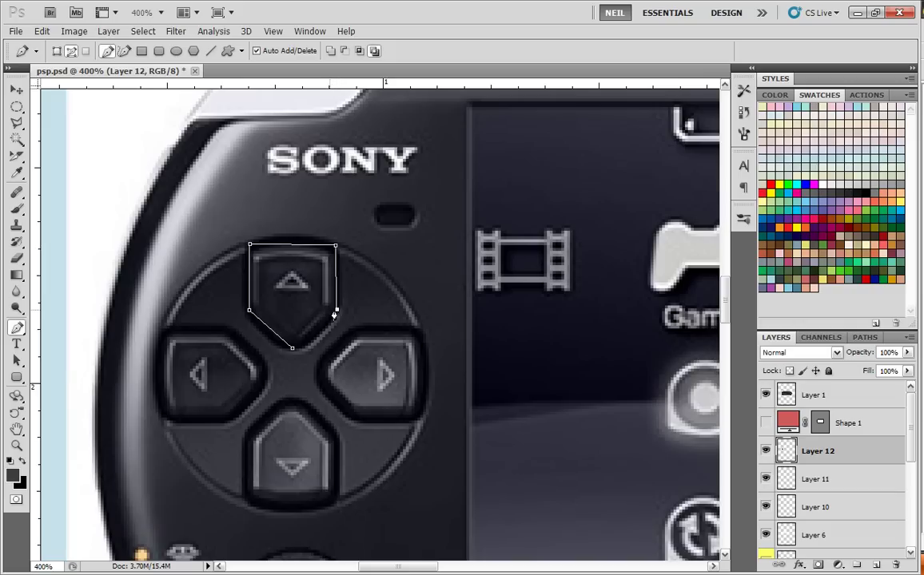
click(292, 348)
- Convert the path's corner points into smooth points so the outline follows the up button's rounded edges
drag(16, 327, 64, 382)
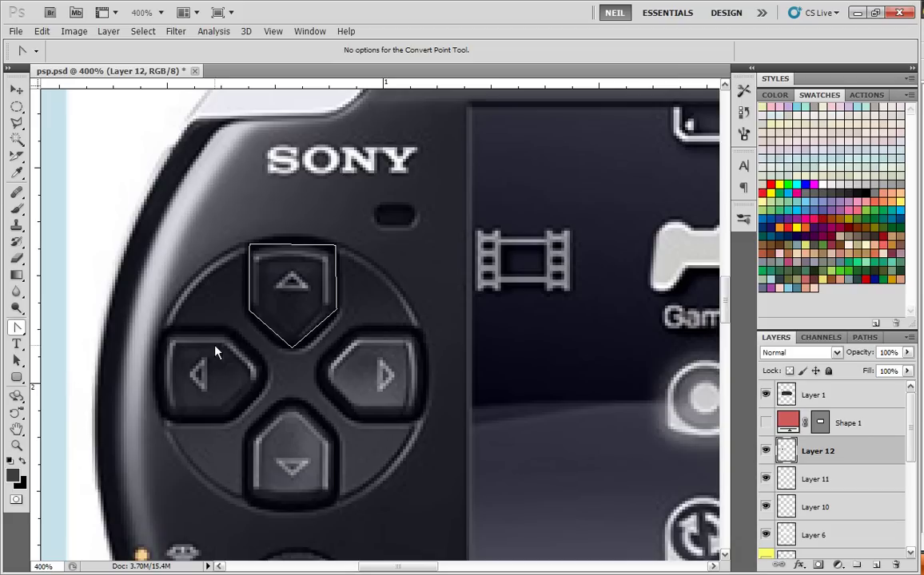
click(293, 349)
drag(293, 348, 283, 347)
drag(249, 310, 245, 308)
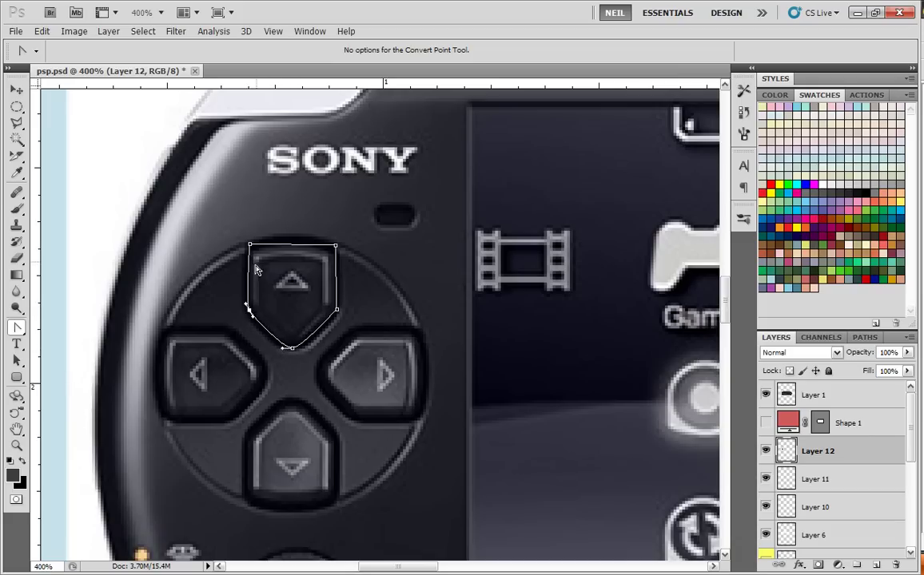
drag(250, 245, 251, 241)
drag(336, 246, 340, 251)
drag(337, 310, 339, 322)
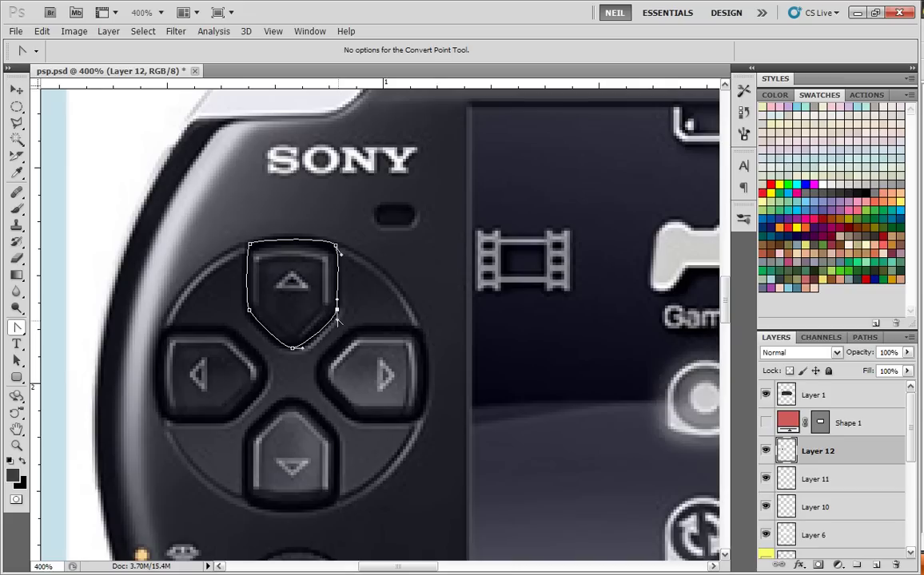
mouse_move(249, 245)
mouse_down()
mouse_move(222, 221)
mouse_move(257, 237)
mouse_up()
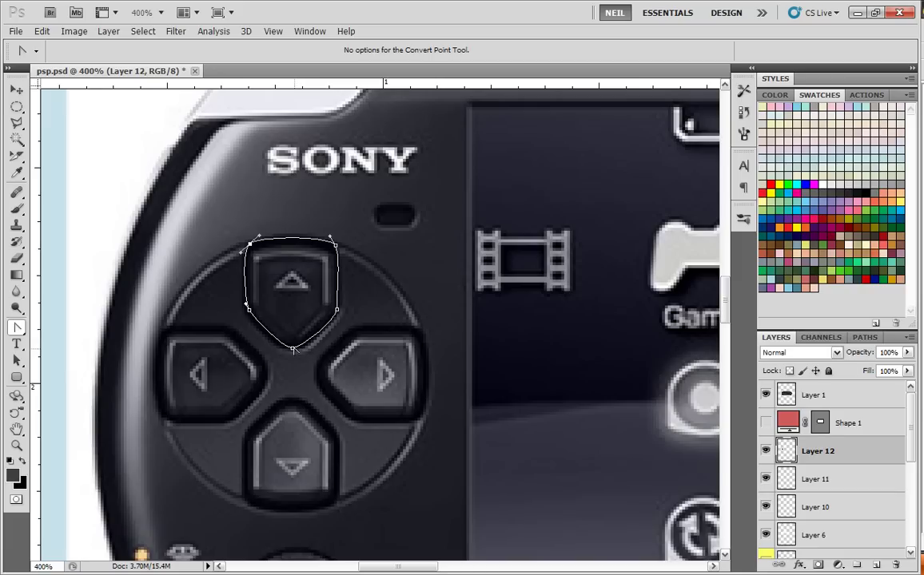
- Fine-tune the two upper anchor points of the up-button path and convert the path into a selection
drag(17, 360, 72, 374)
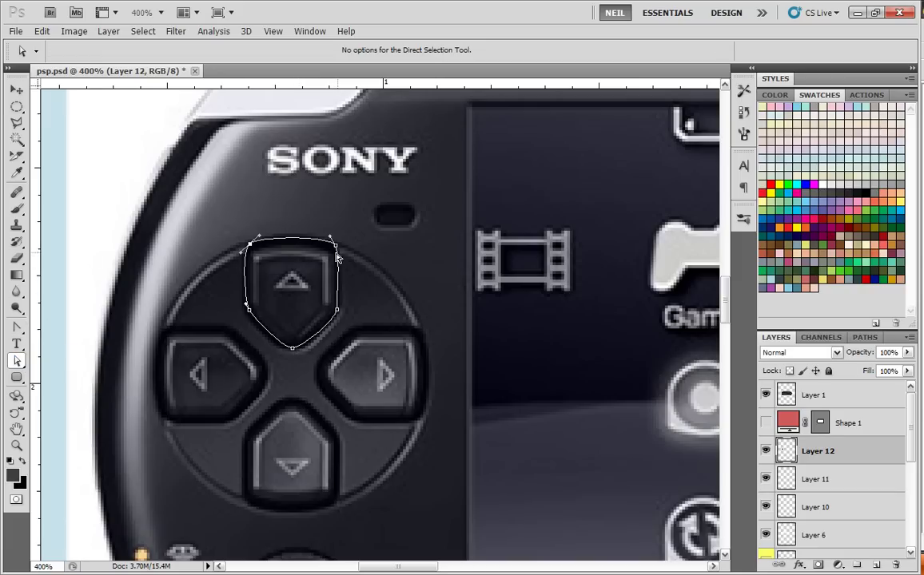
click(337, 250)
click(252, 245)
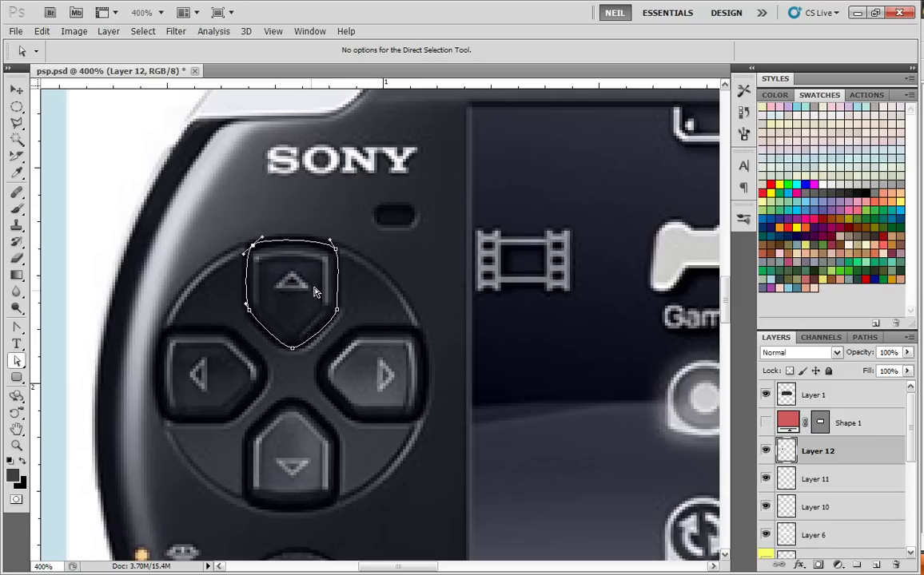
right_click(295, 246)
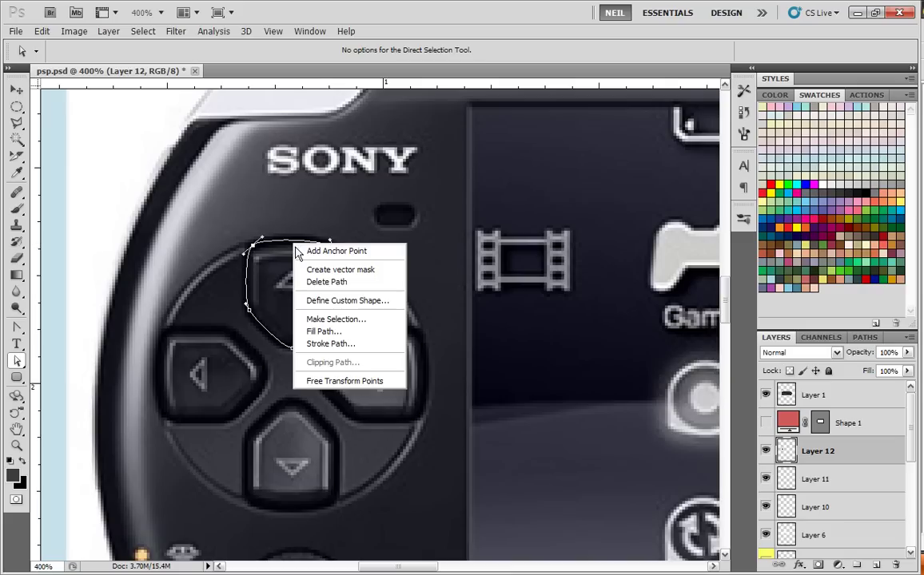
click(324, 319)
click(532, 242)
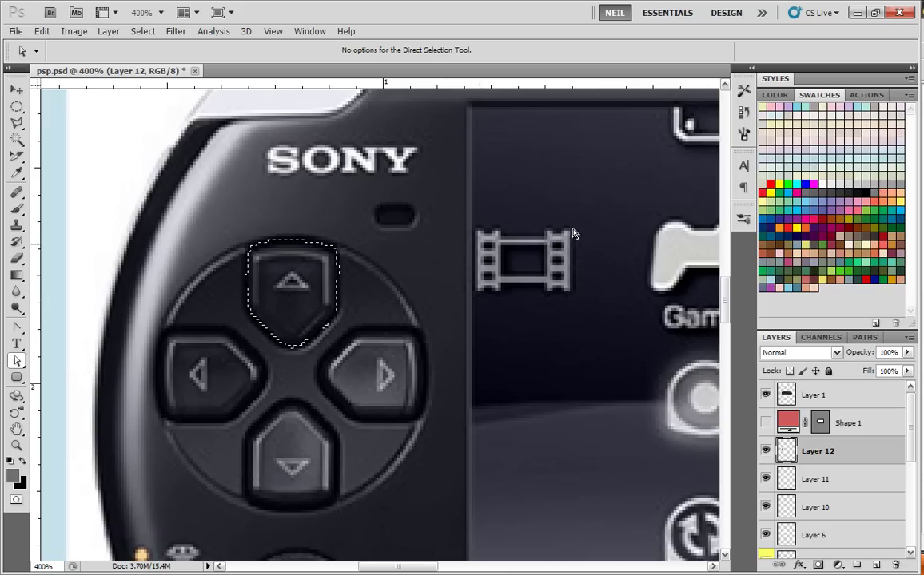
- Fill the up-button selection with mid grey on a new layer and hide the reference photo
click(16, 275)
right_click(16, 276)
click(64, 288)
click(876, 565)
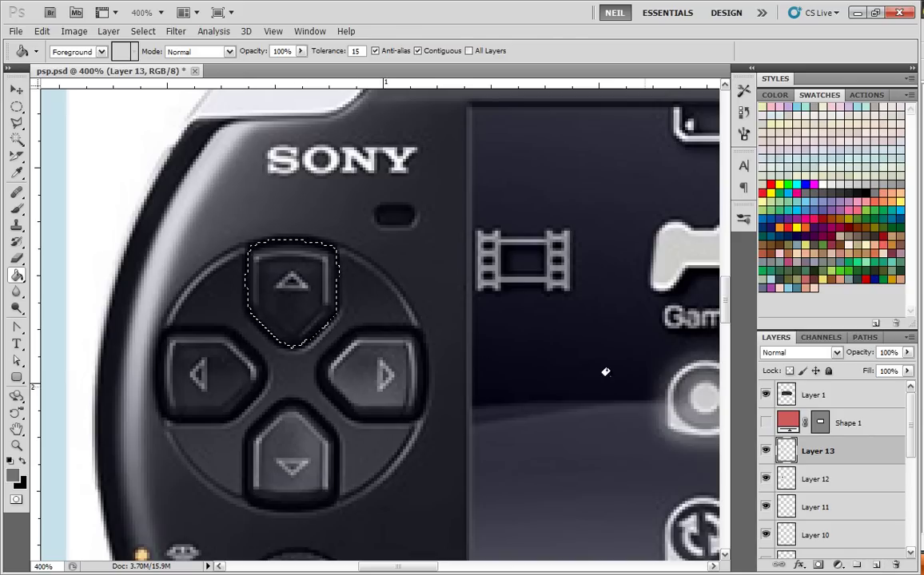
click(765, 394)
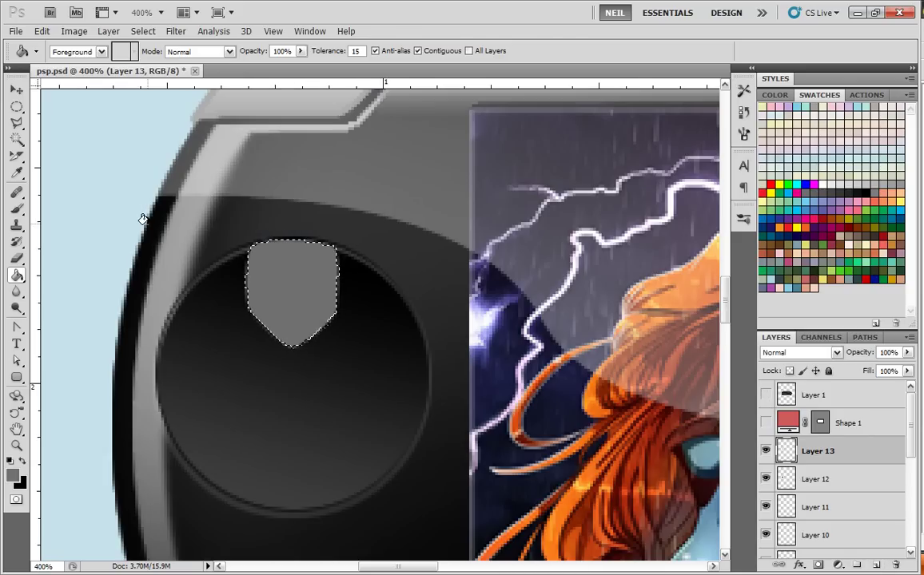
- Try a 2 px black centred stroke around the up-button selection, deselect to check it, and undo the stroke
click(42, 31)
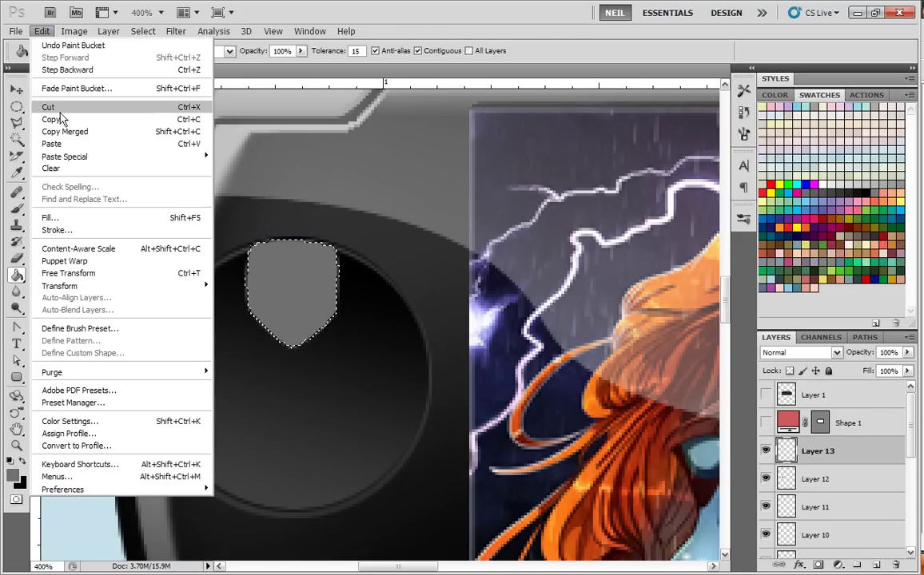
click(57, 230)
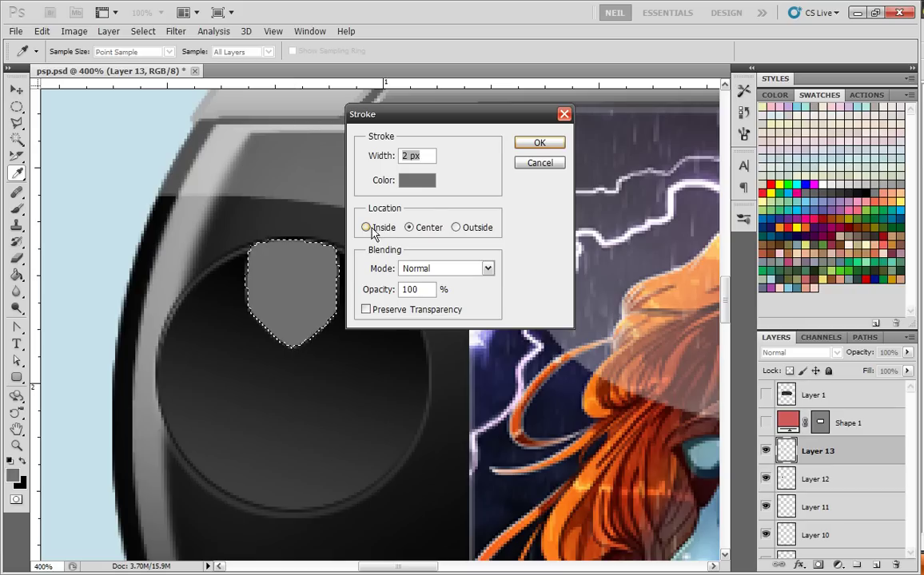
click(418, 180)
click(605, 489)
click(869, 299)
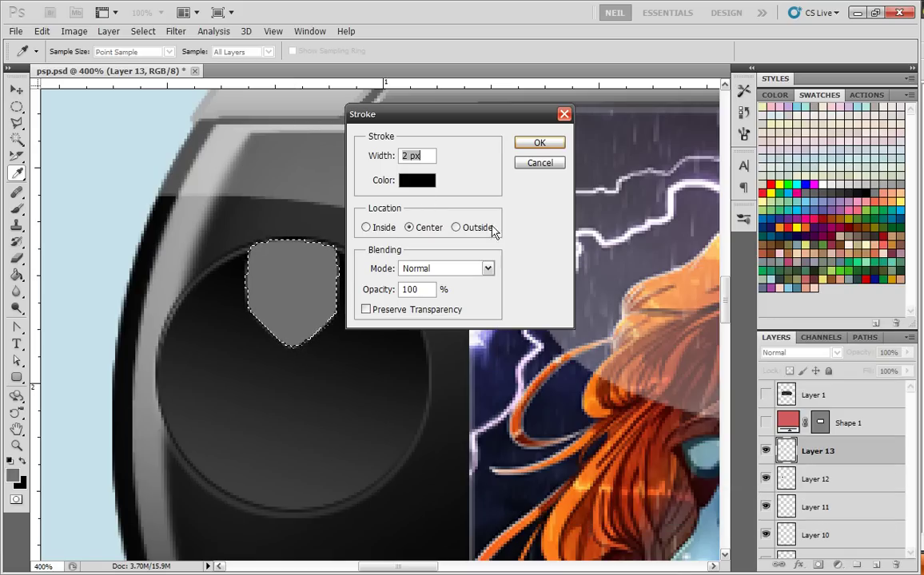
click(538, 143)
key(g)
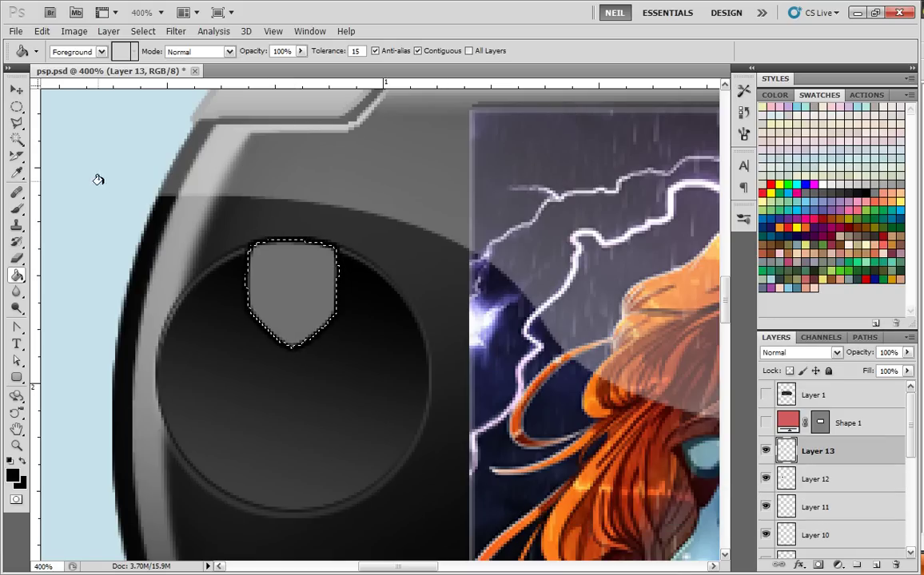
click(16, 106)
click(170, 184)
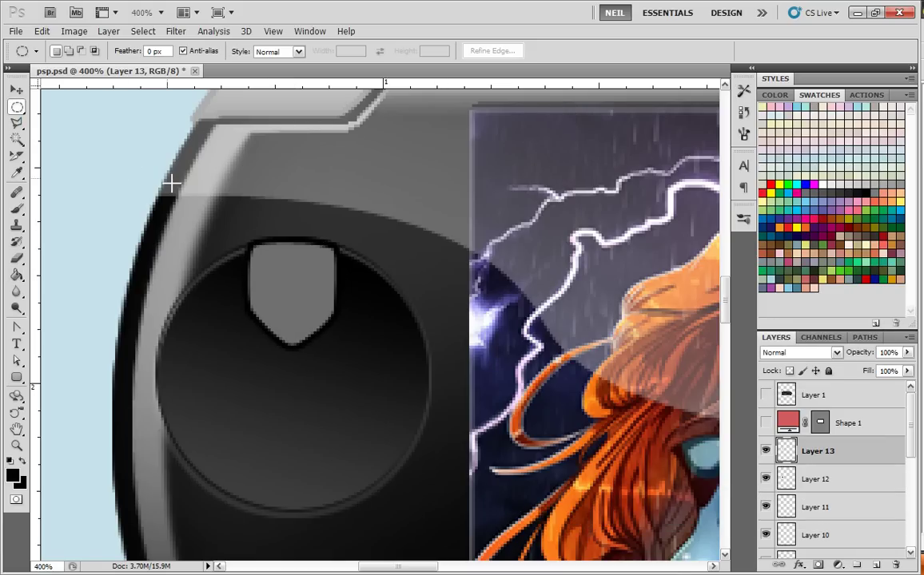
key(ctrl+z)
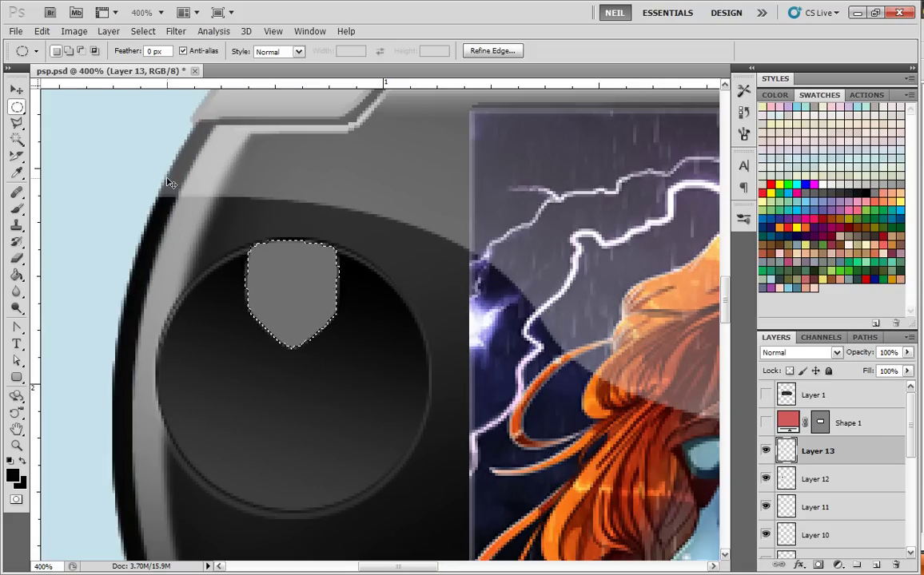
- Stroke the up-button selection with a 3 px black centred outline, deselect, and compare it with the reference photo
click(42, 32)
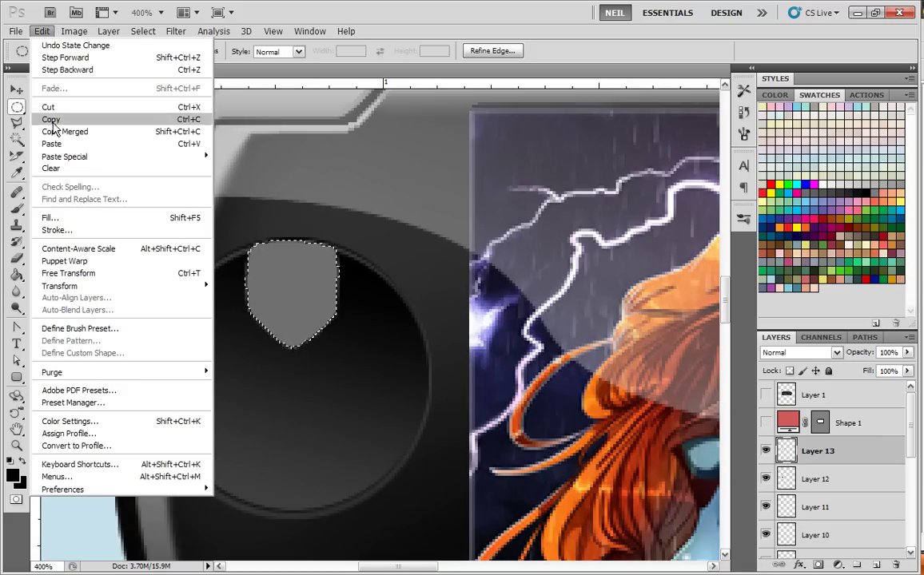
click(56, 231)
text(3)
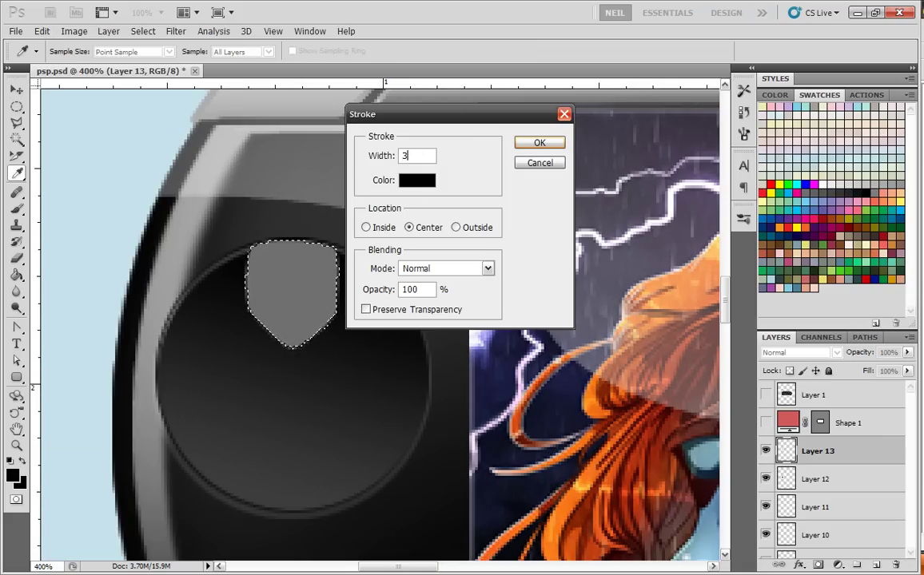
click(543, 143)
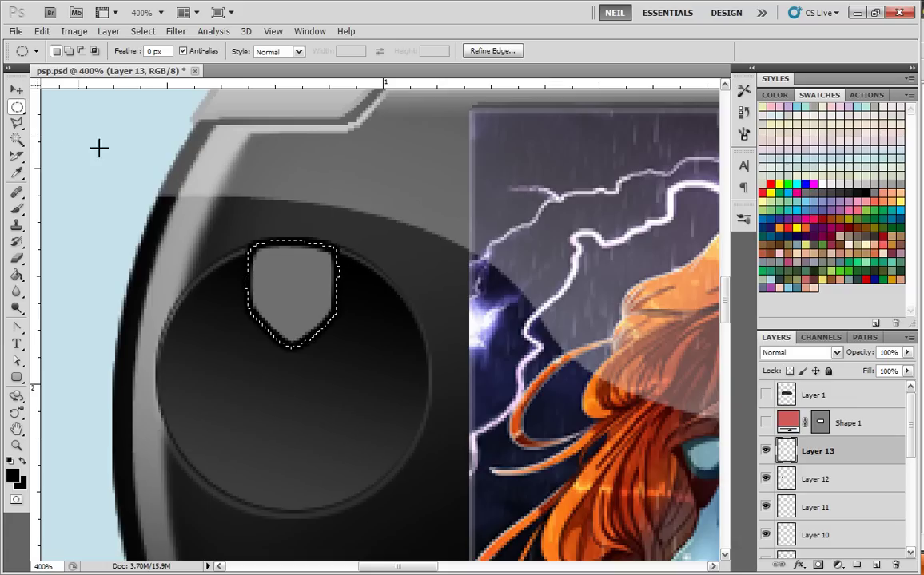
click(153, 154)
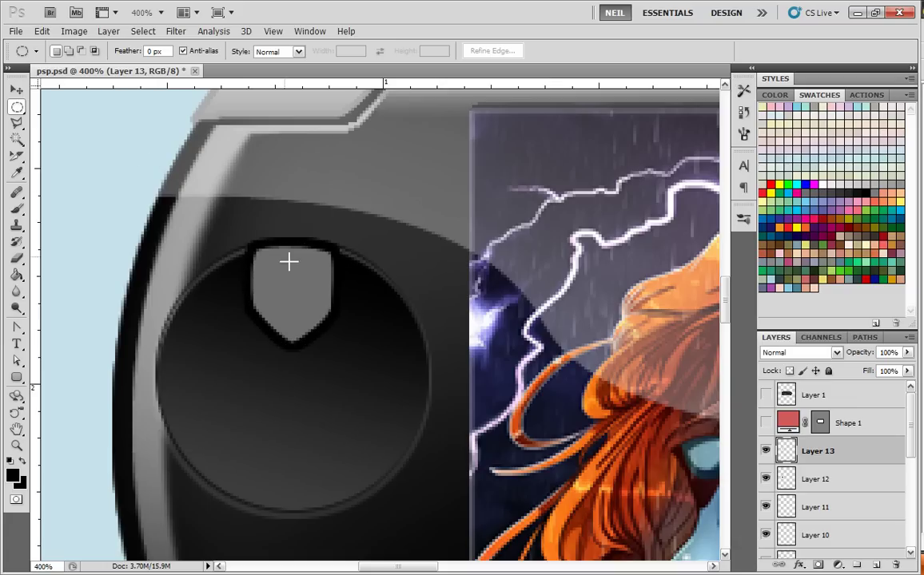
click(765, 394)
click(765, 396)
click(765, 395)
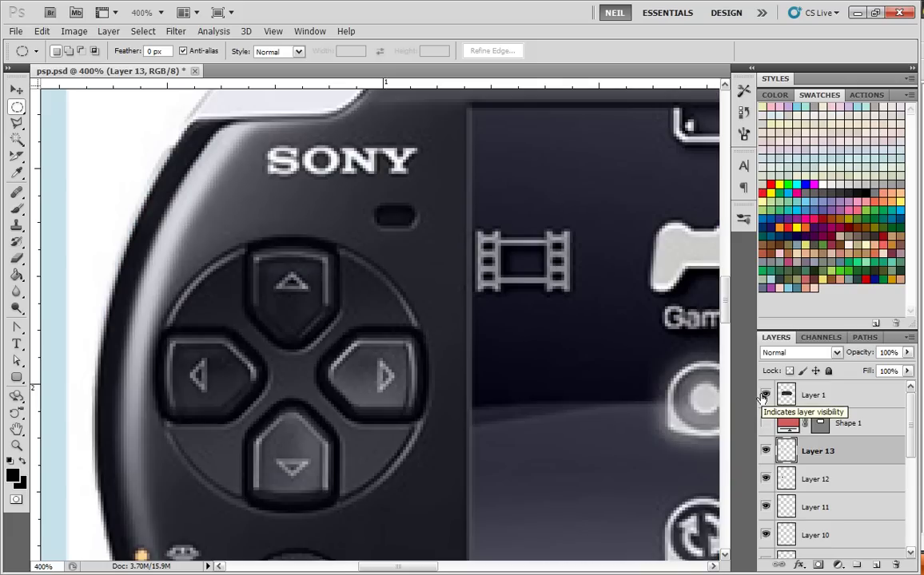
click(765, 396)
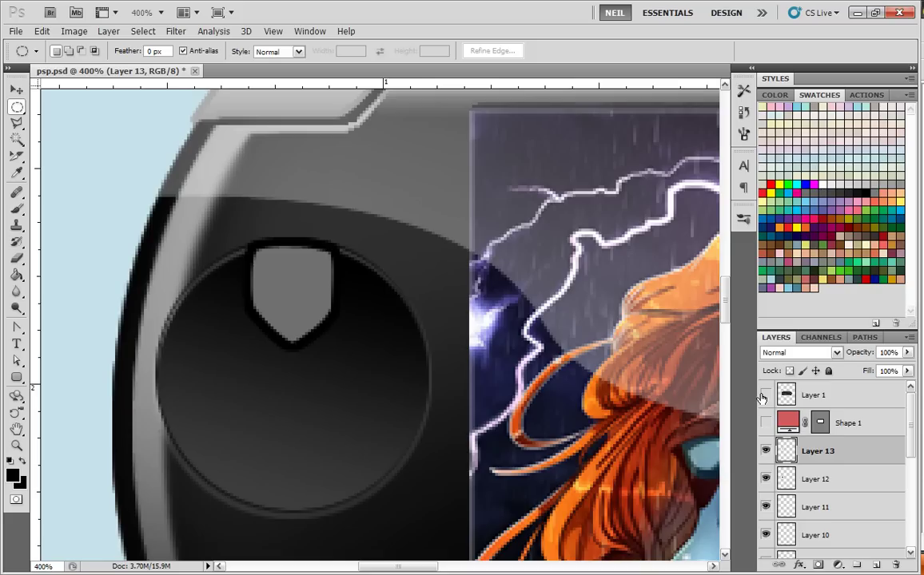
- Restore the up-button outline selection and contract it by 2 pixels
key(ctrl+shift+d)
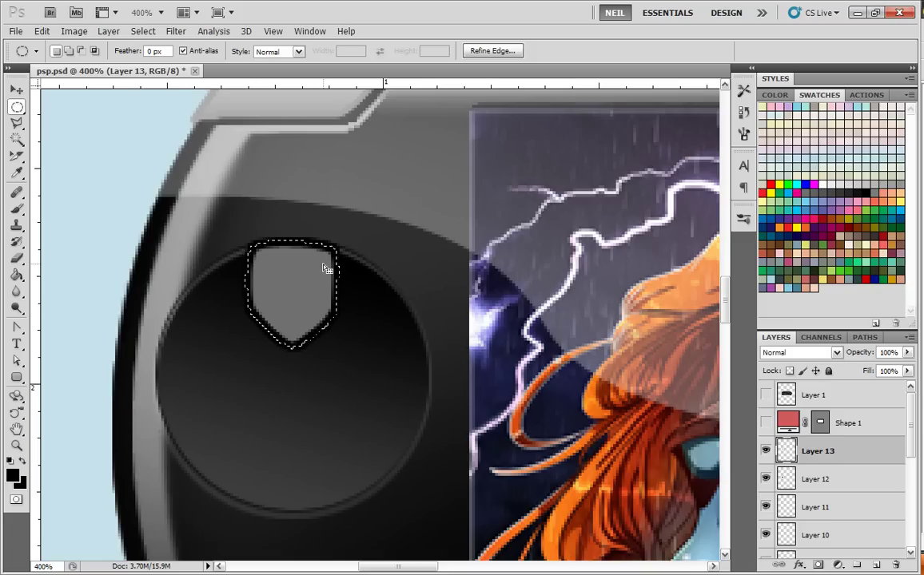
click(142, 31)
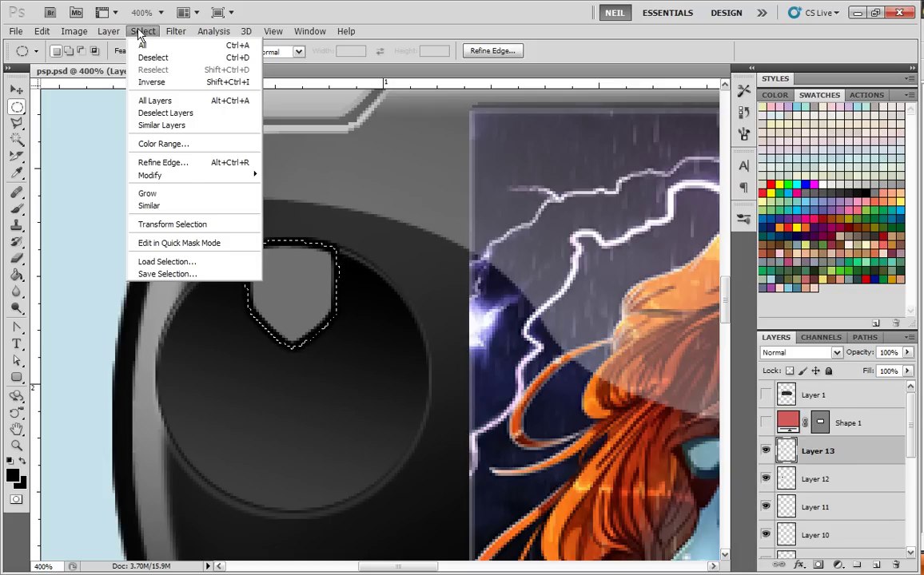
mouse_move(179, 178)
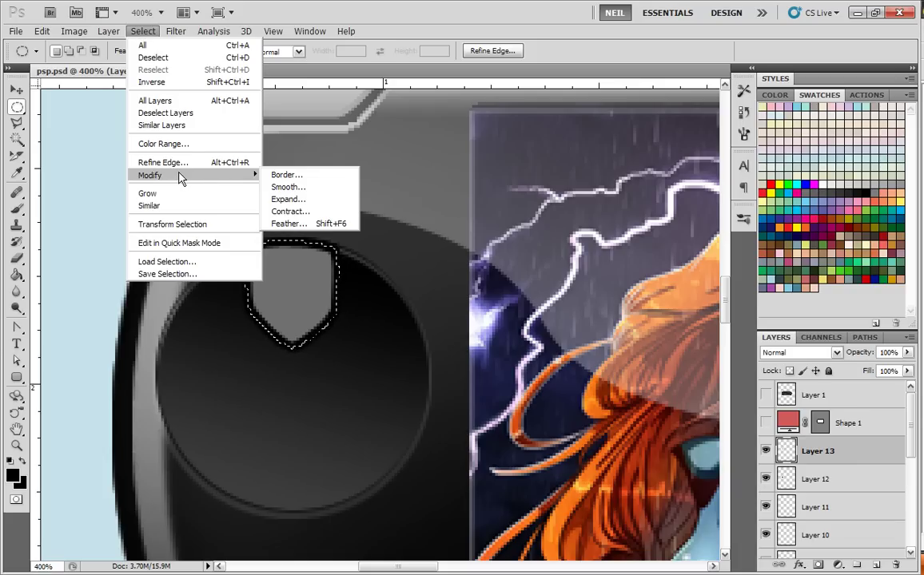
click(284, 211)
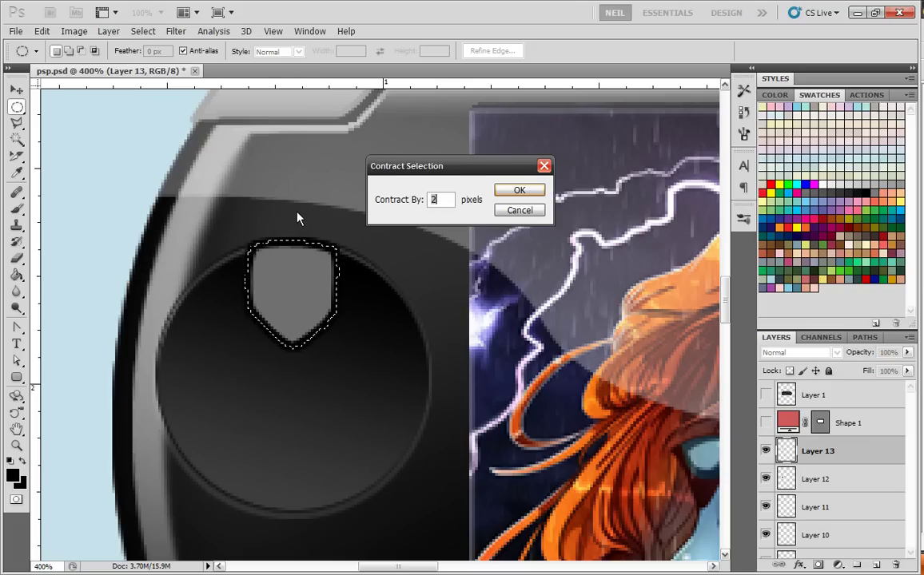
click(519, 190)
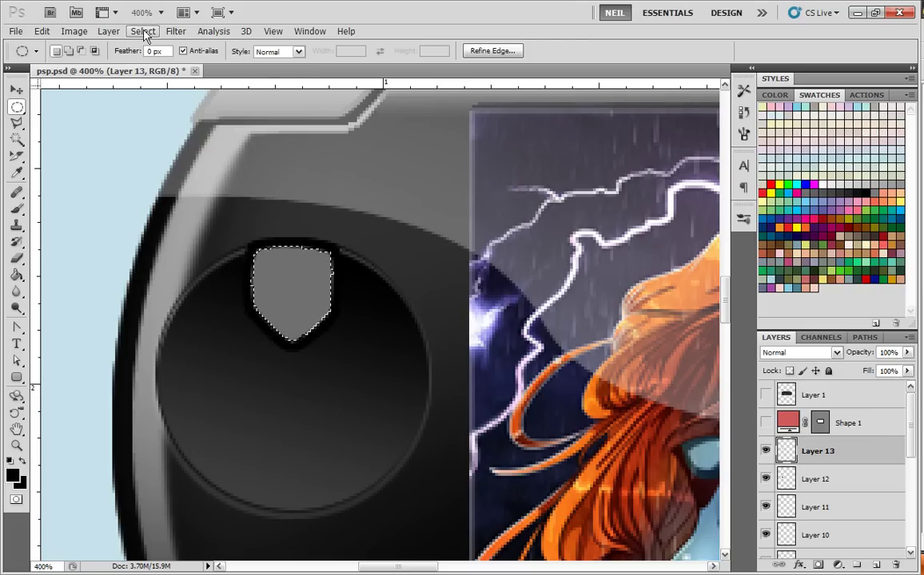
- Contract the up-button selection by another 2 pixels and compare it with the reference photo
click(145, 33)
mouse_move(227, 177)
click(288, 210)
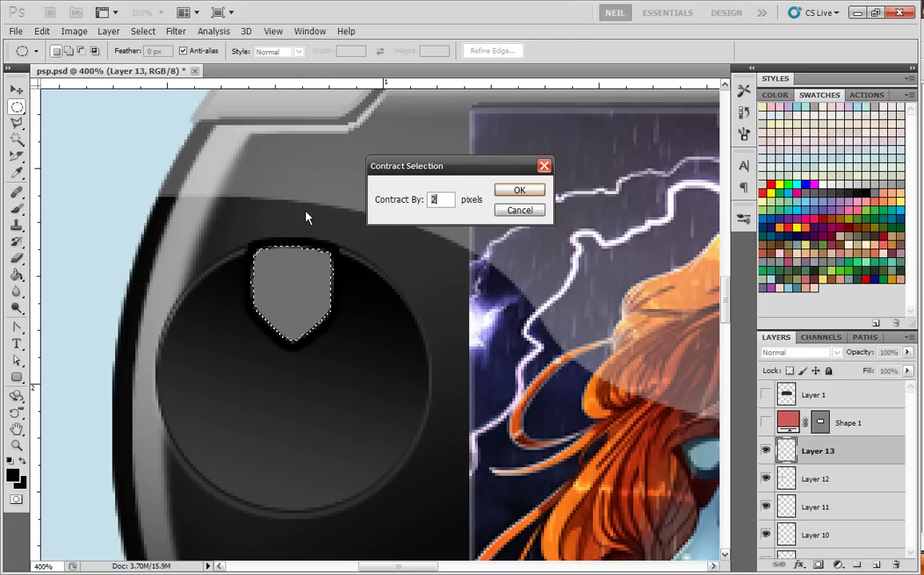
click(519, 191)
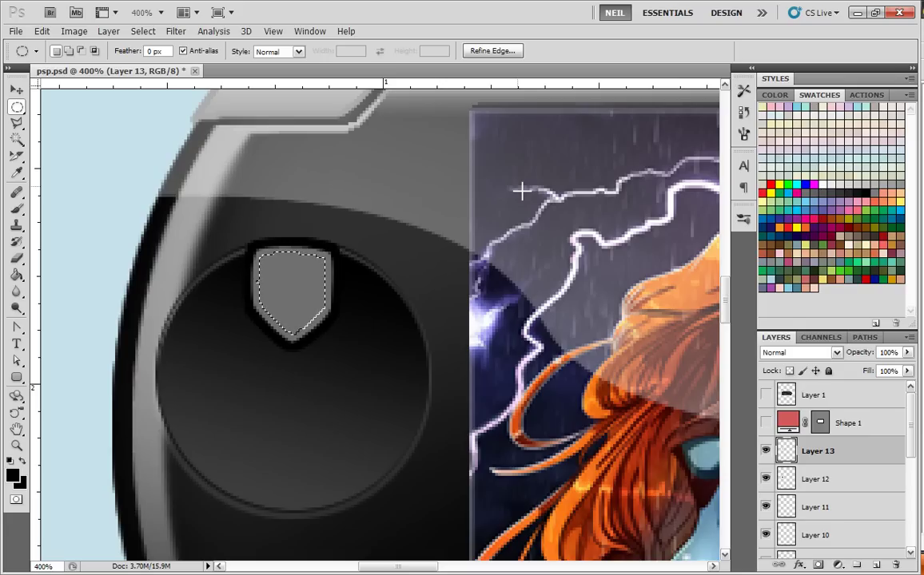
click(765, 396)
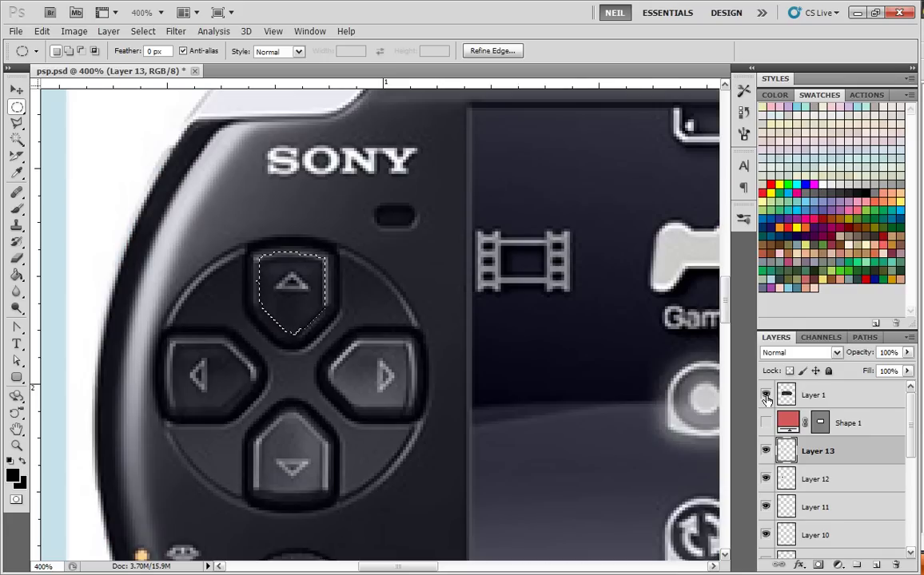
click(766, 398)
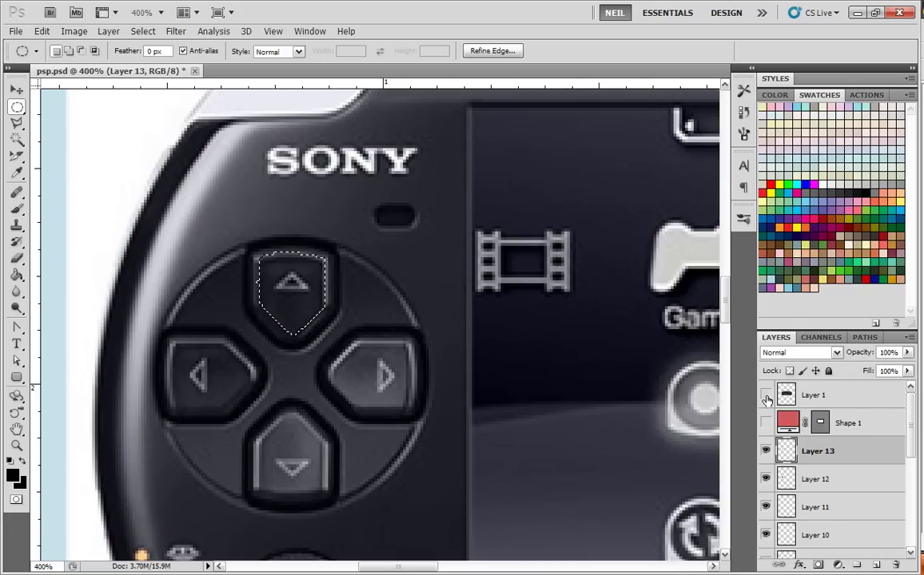
- Try a 1 px black centred stroke on the contracted selection inside the up button and deselect
click(41, 32)
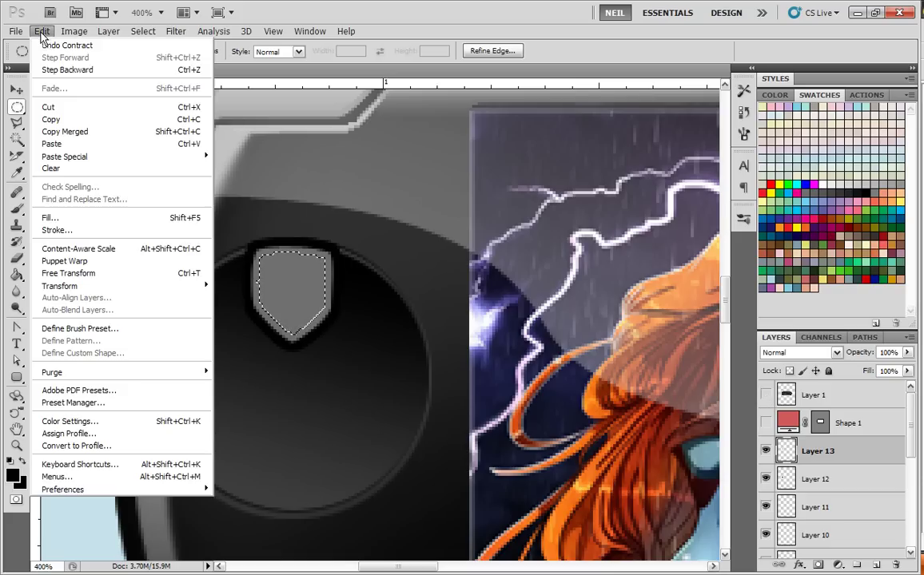
click(49, 217)
click(561, 129)
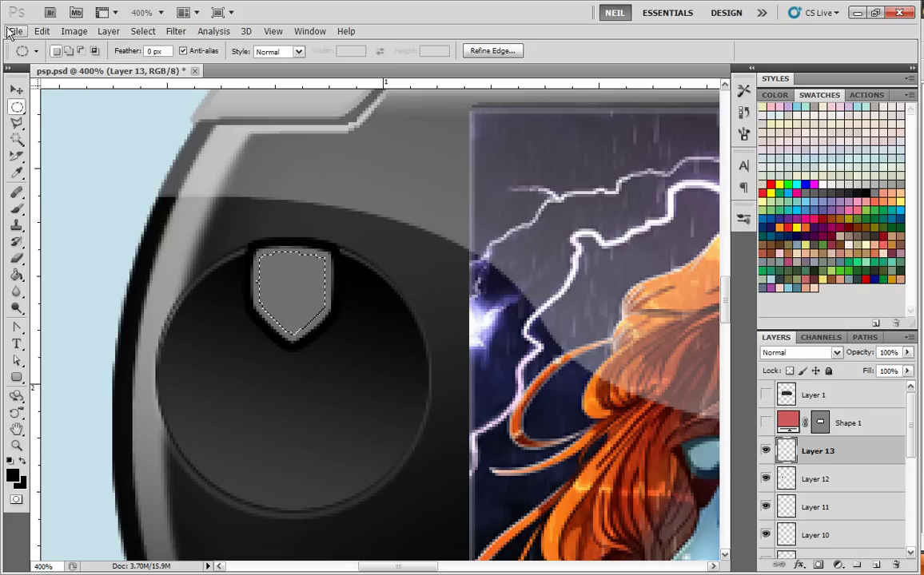
click(41, 31)
click(50, 215)
text(1)
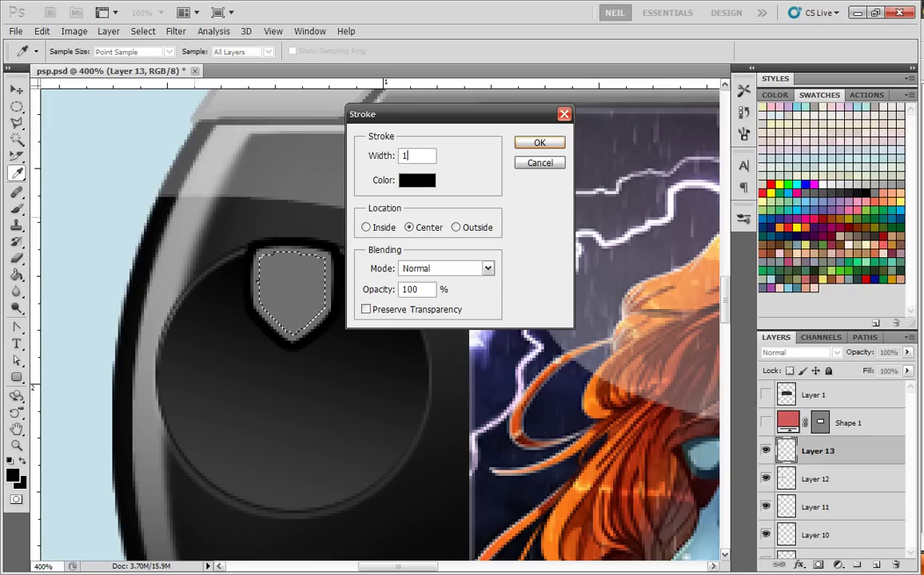
click(539, 143)
key(m)
key(ctrl+d)
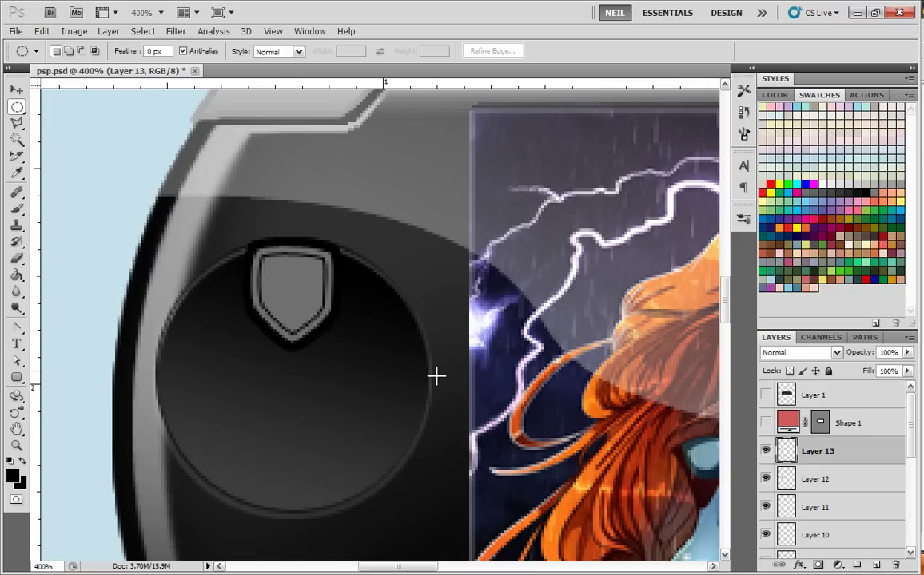
- Compare the inner outline with the reference photo, then undo the stroke and the second contraction
click(766, 396)
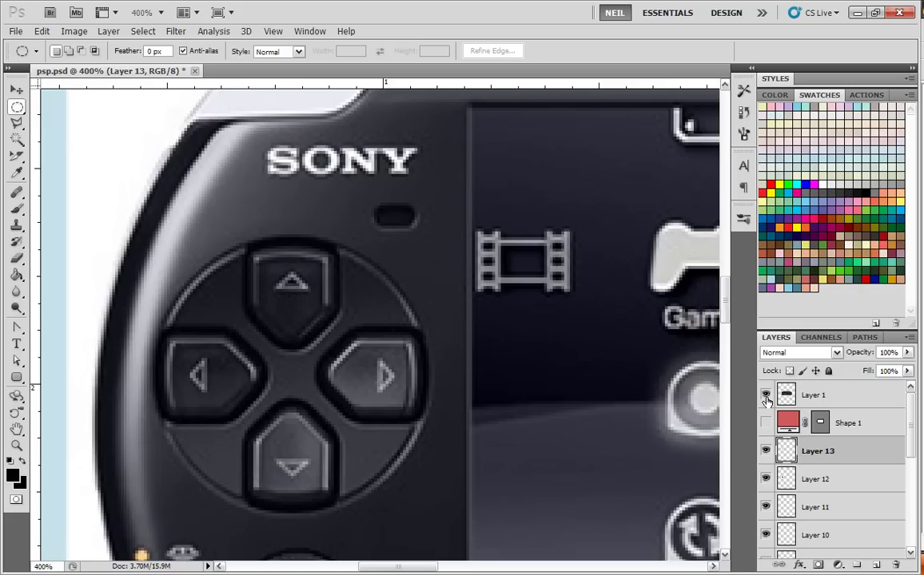
click(765, 396)
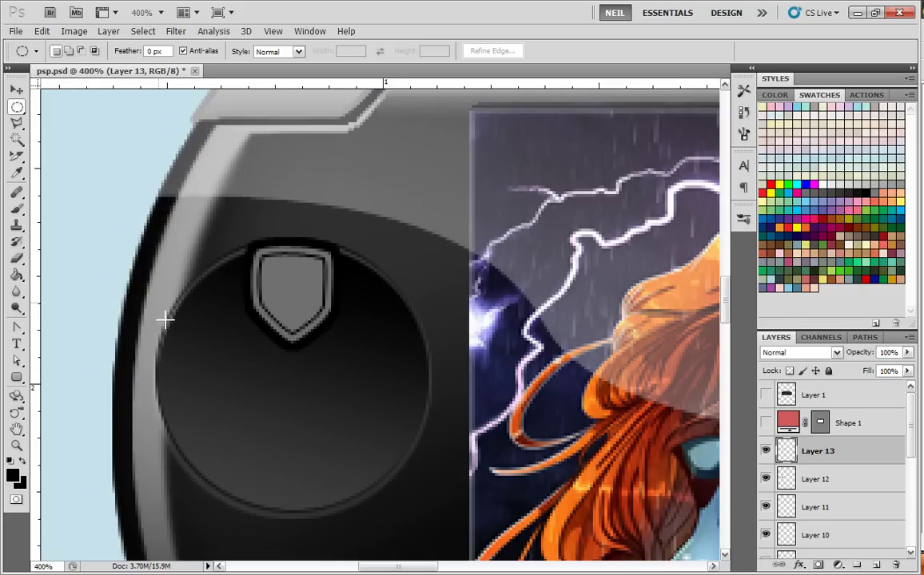
key(ctrl+shift+d)
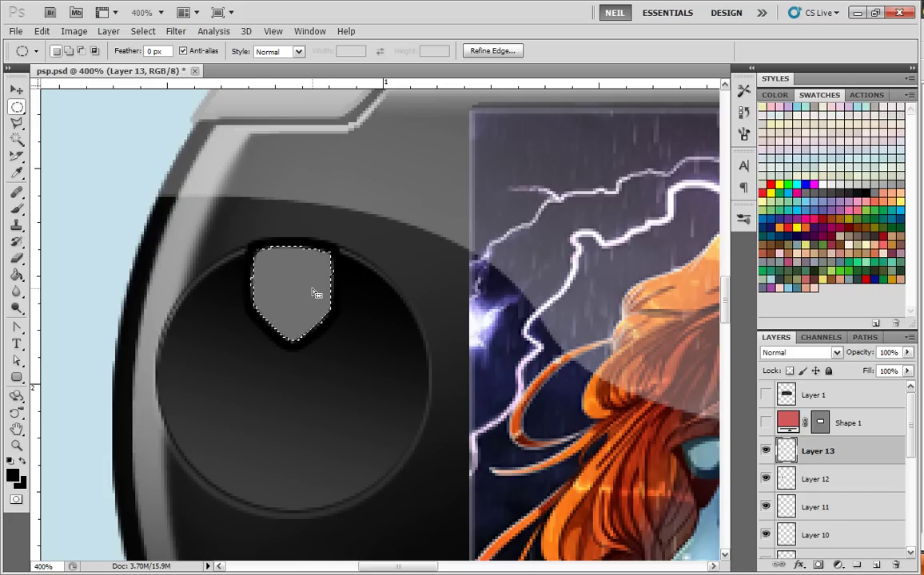
- Examine the D-pad buttons' shading and edges in the reference photo against the drawn up button
click(765, 394)
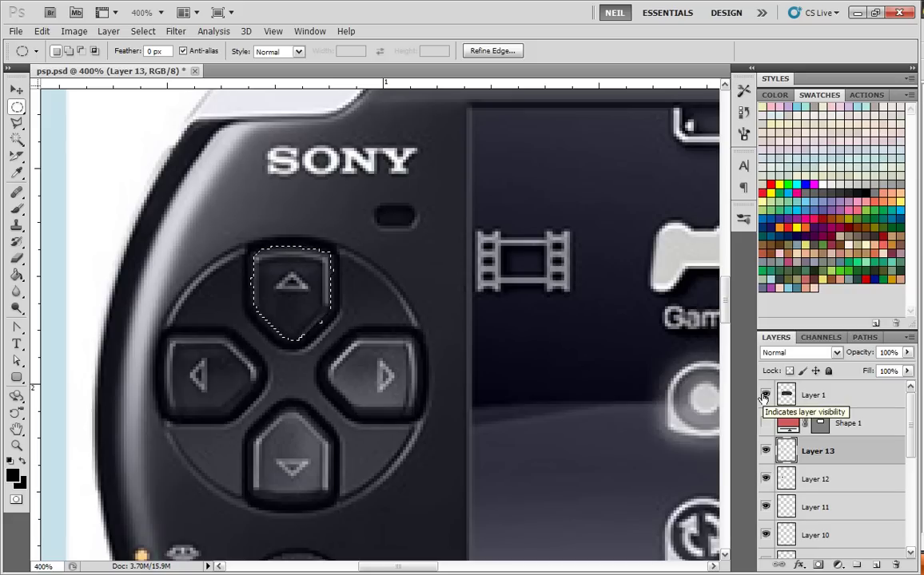
click(765, 395)
key(ctrl+minus)
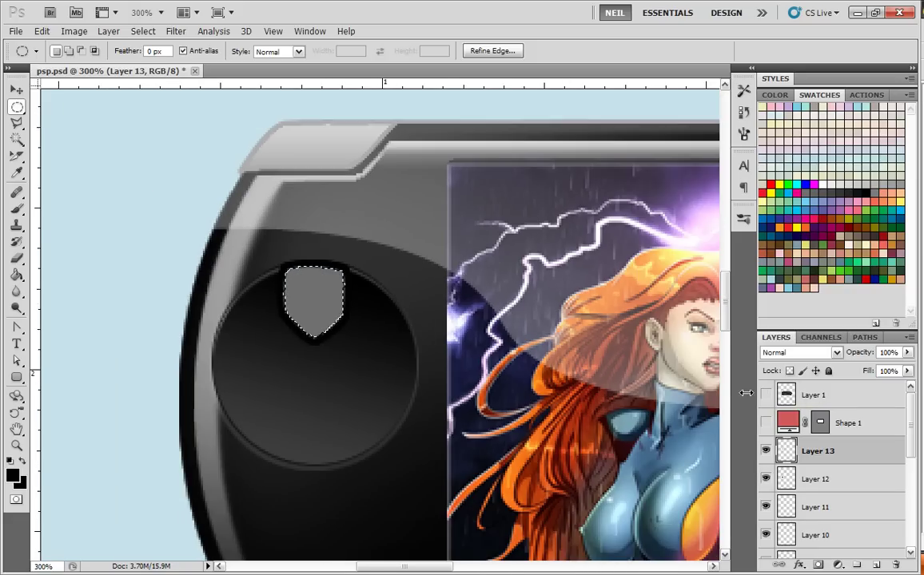
click(765, 395)
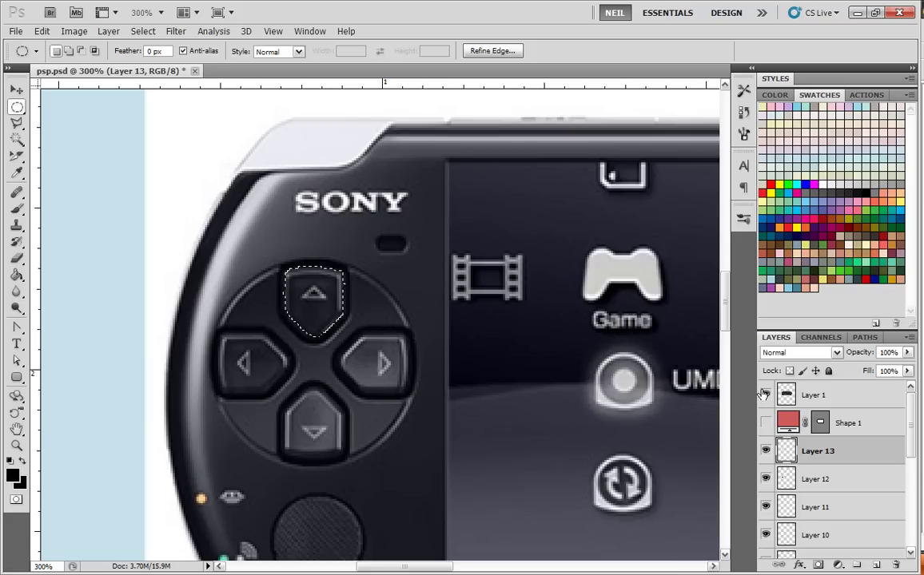
click(764, 394)
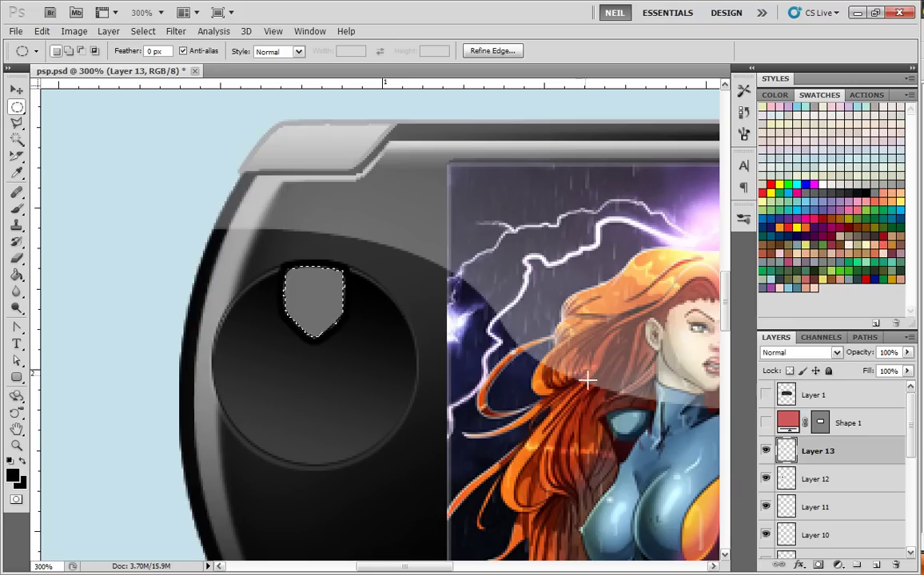
click(766, 394)
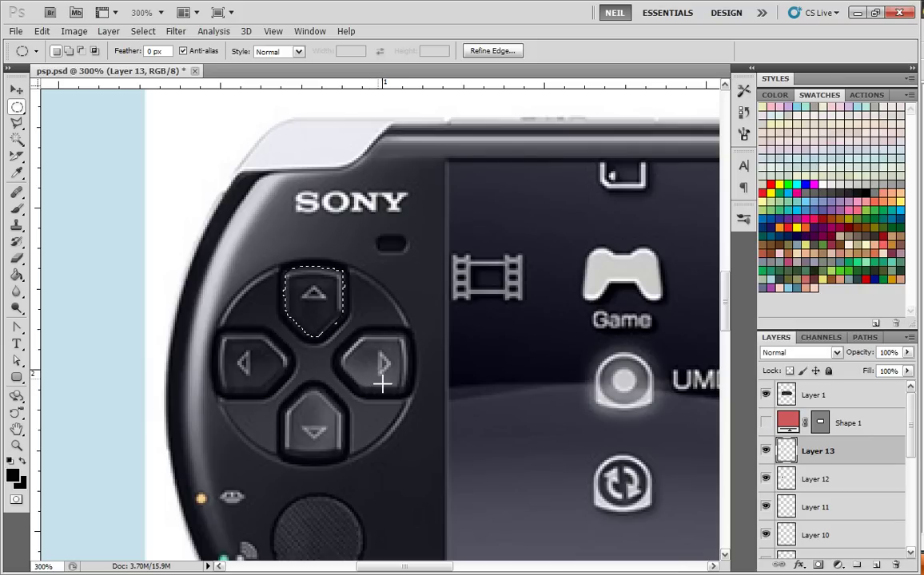
click(765, 395)
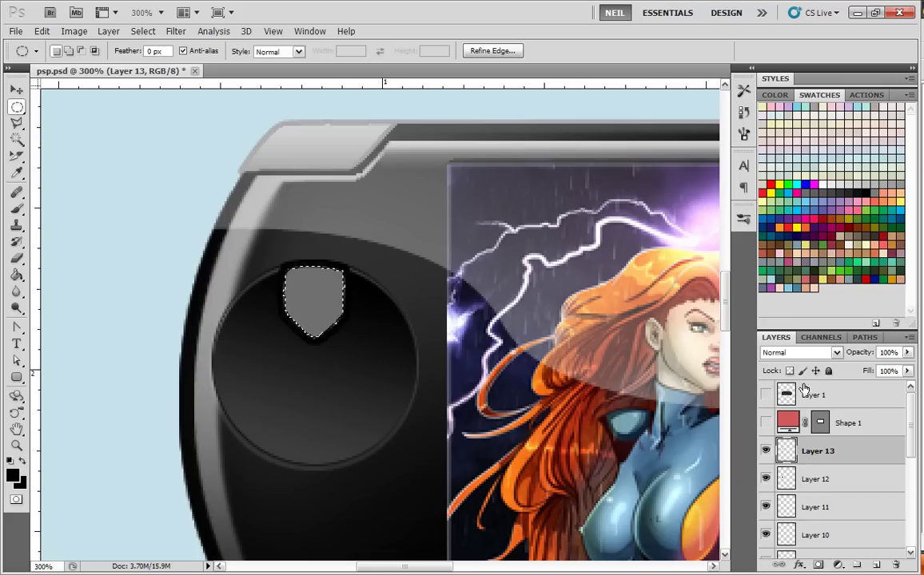
click(765, 396)
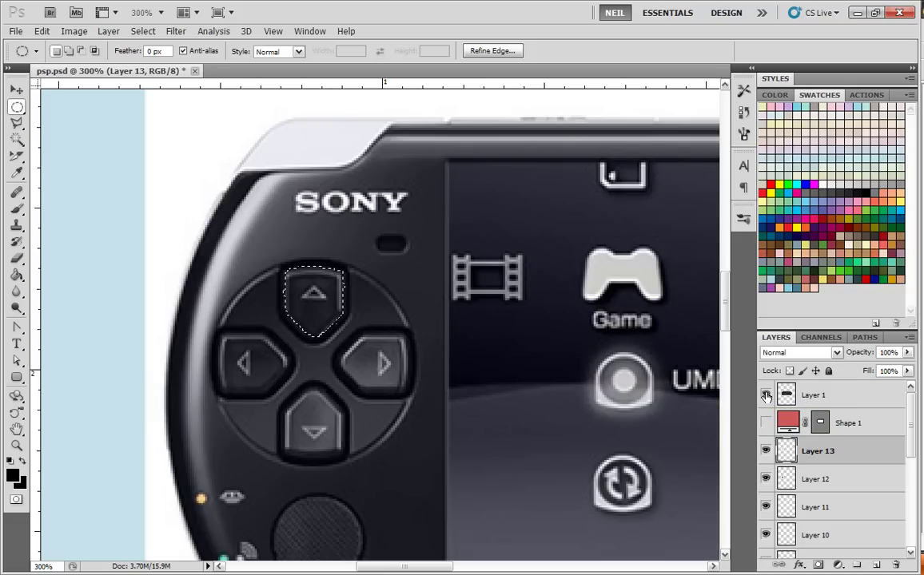
click(766, 396)
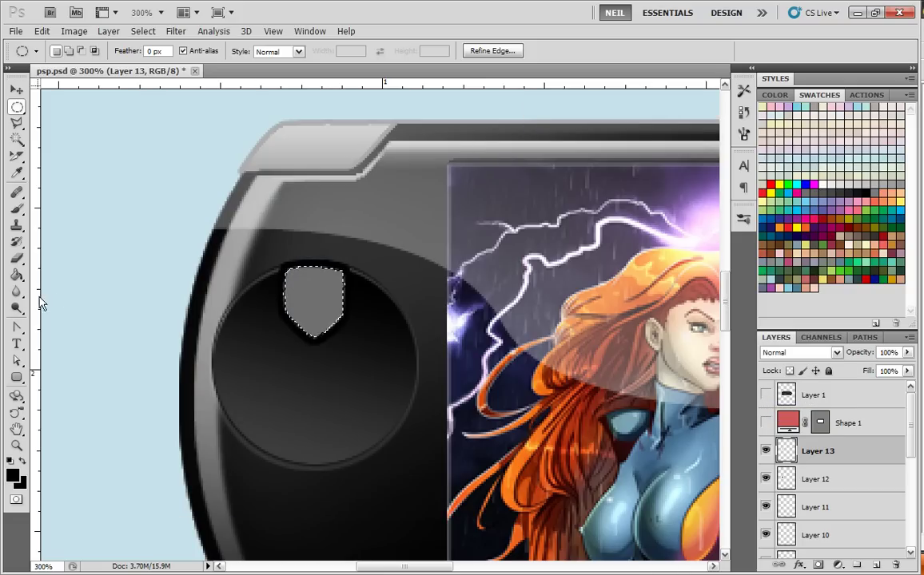
- Fill the up-button selection with dark grey #2b2b2b and contract the selection by 2 pixels
click(17, 276)
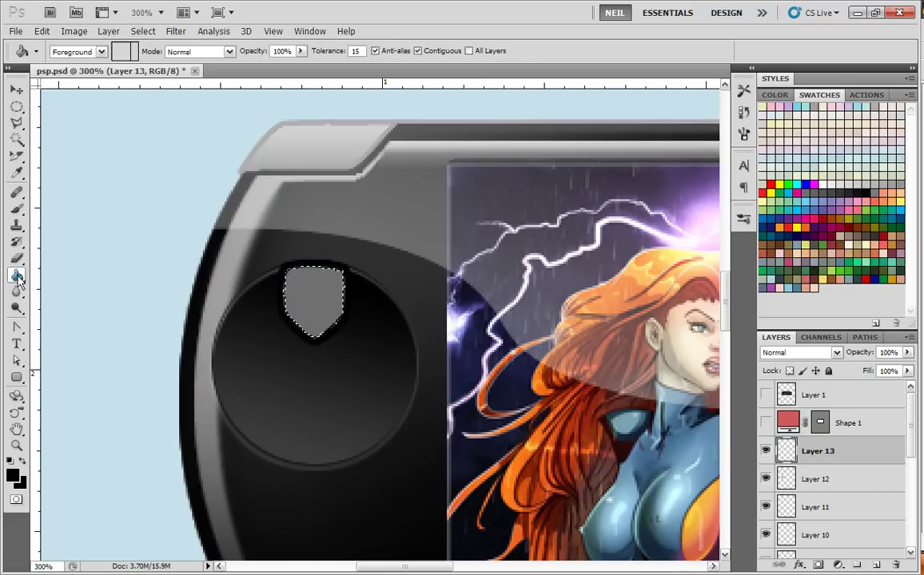
click(320, 301)
click(143, 31)
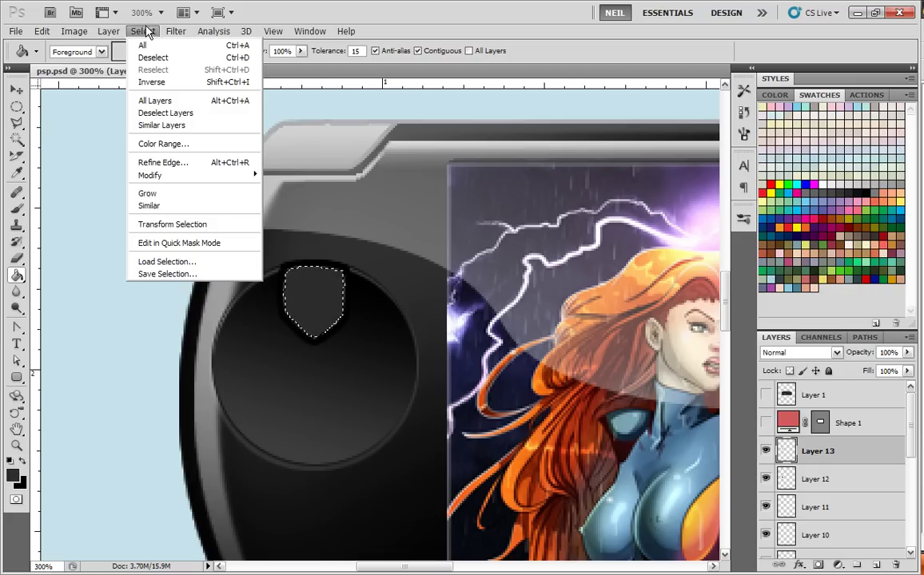
mouse_move(190, 175)
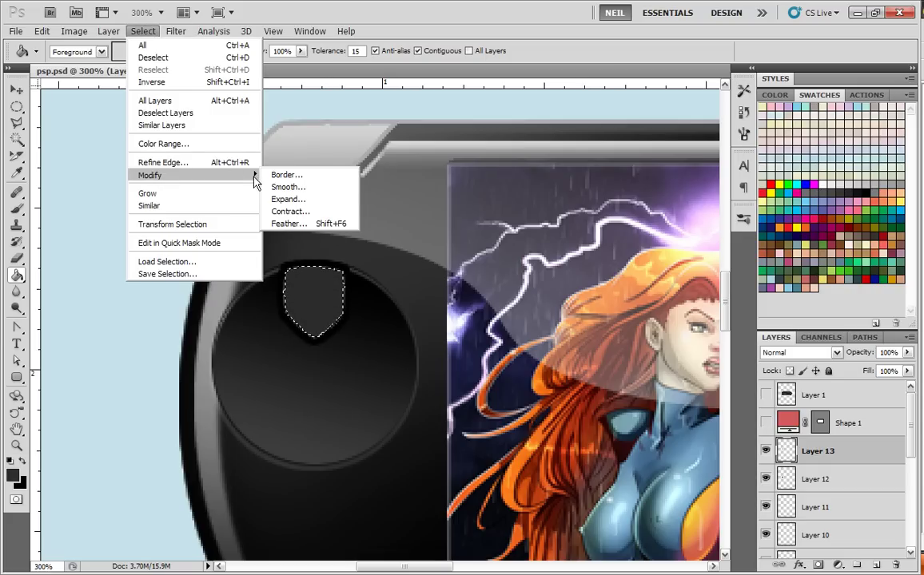
click(286, 211)
click(522, 190)
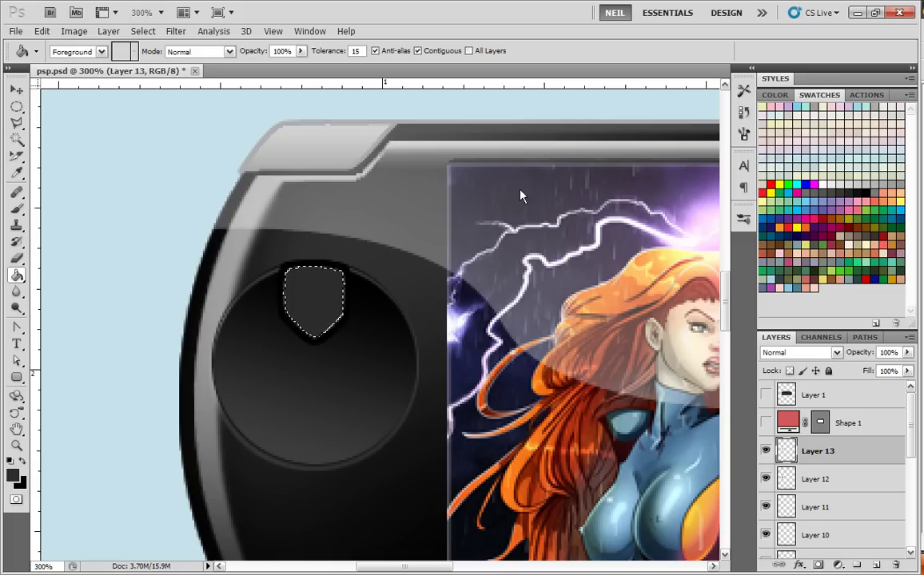
- Try a 1 px centred stroke around the contracted selection in the dark grey foreground colour
click(42, 31)
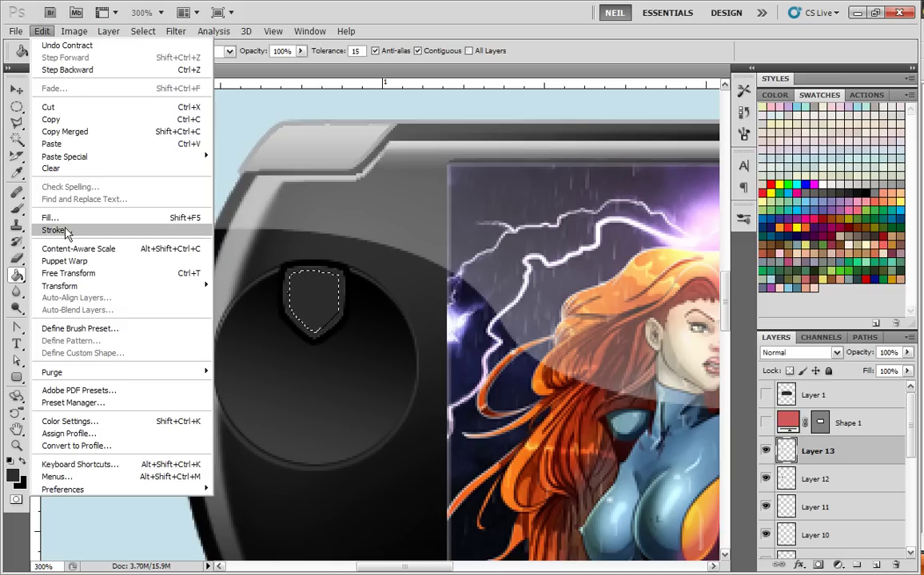
click(56, 197)
click(540, 144)
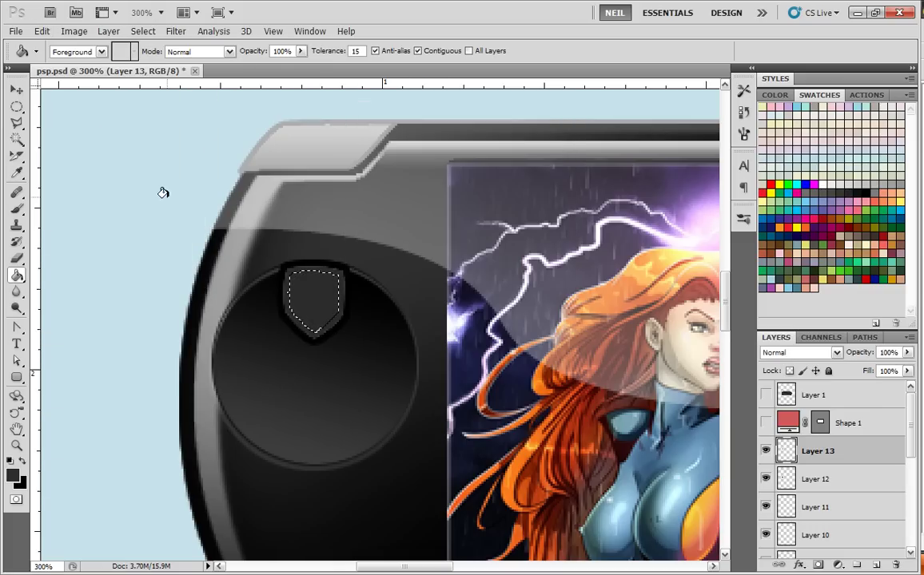
- Stroke the contracted up-button selection with a 1 px centred black outline and deselect
click(42, 31)
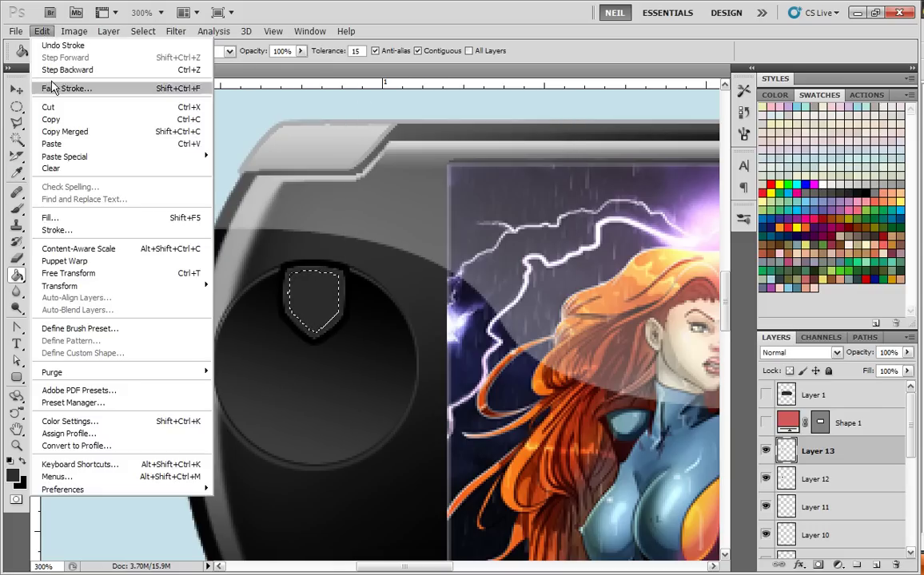
click(56, 211)
click(416, 180)
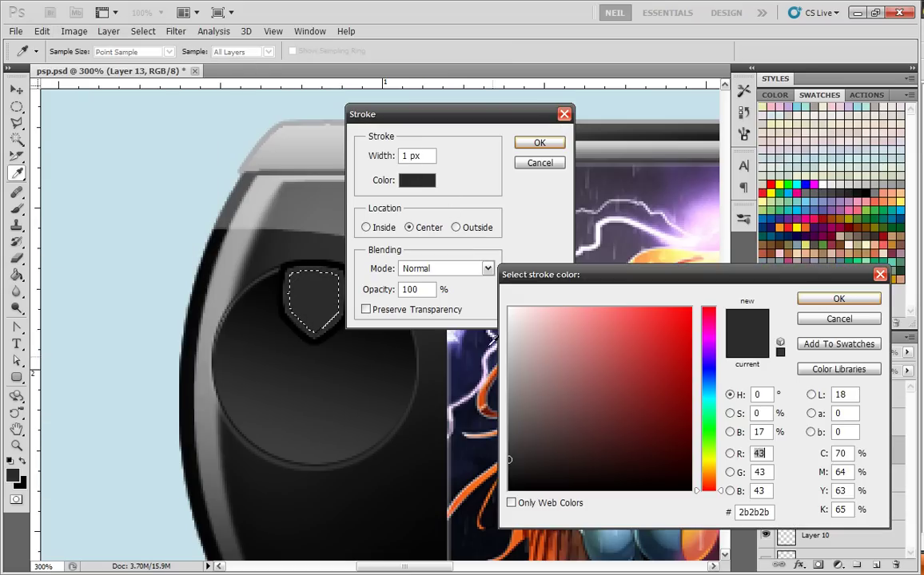
click(520, 484)
click(854, 297)
click(540, 144)
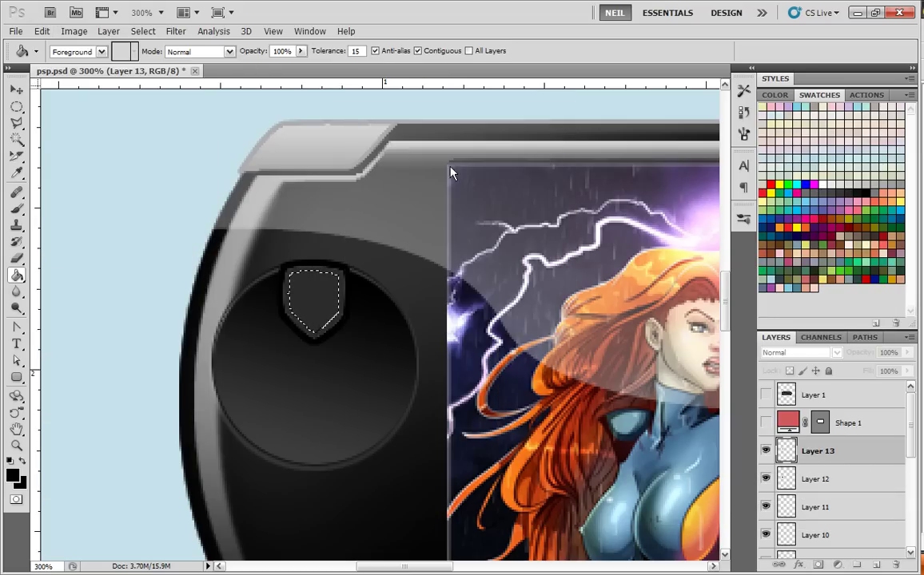
key(m)
key(ctrl+d)
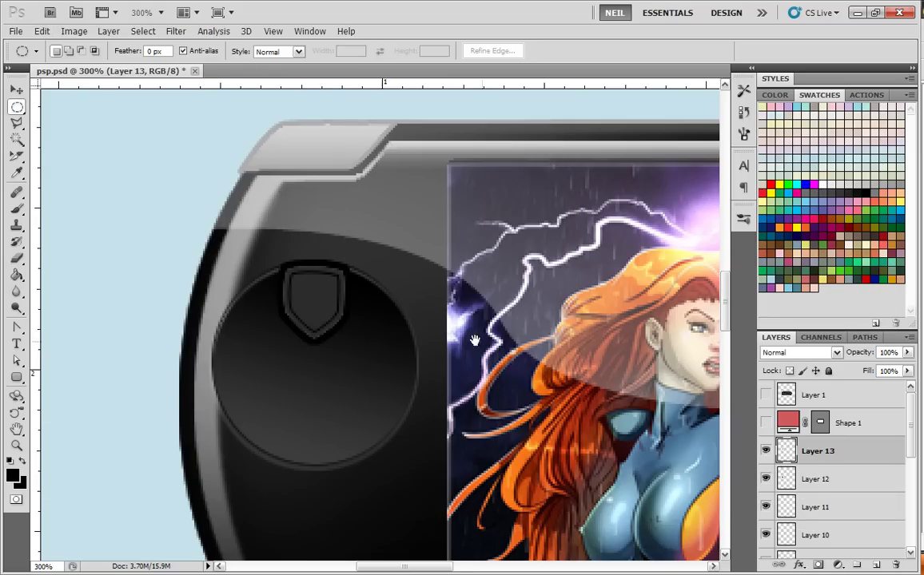
- Compare the whole console at 100% with the reference photo, checking the finished up button
drag(475, 341, 431, 311)
key(ctrl+minus)
key(ctrl+minus)
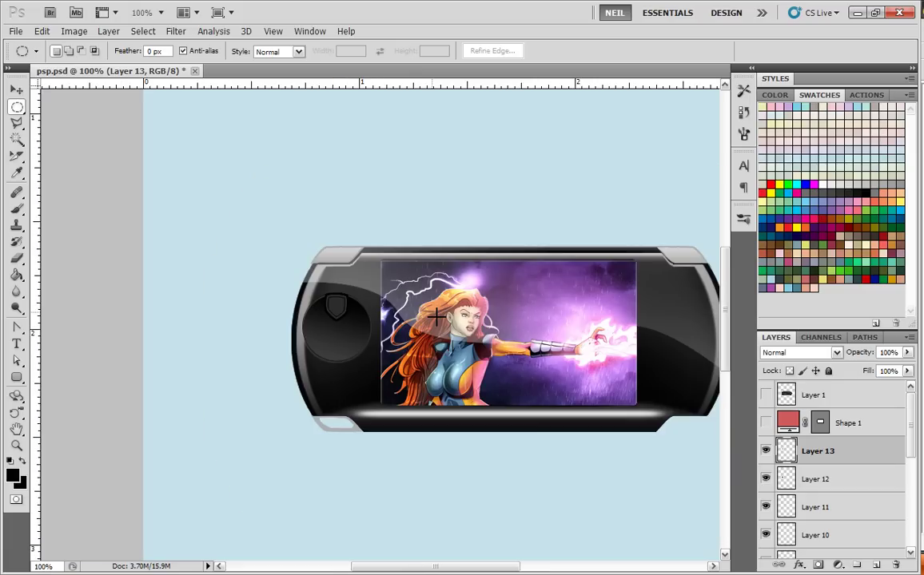
click(765, 397)
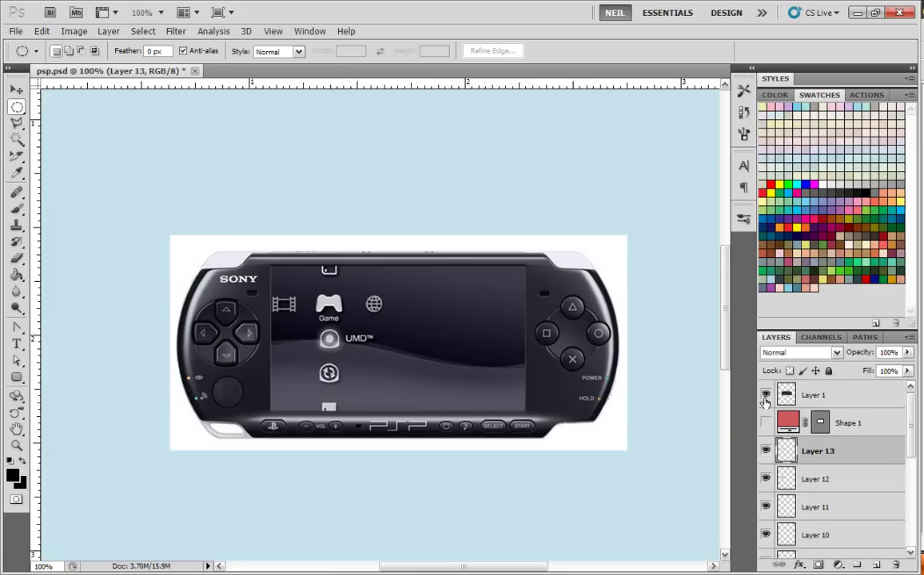
click(764, 397)
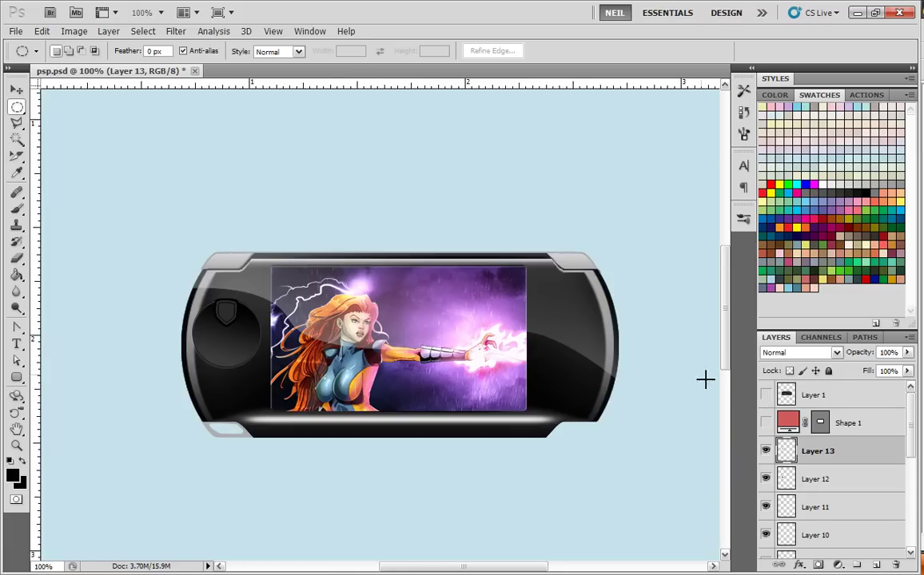
click(764, 397)
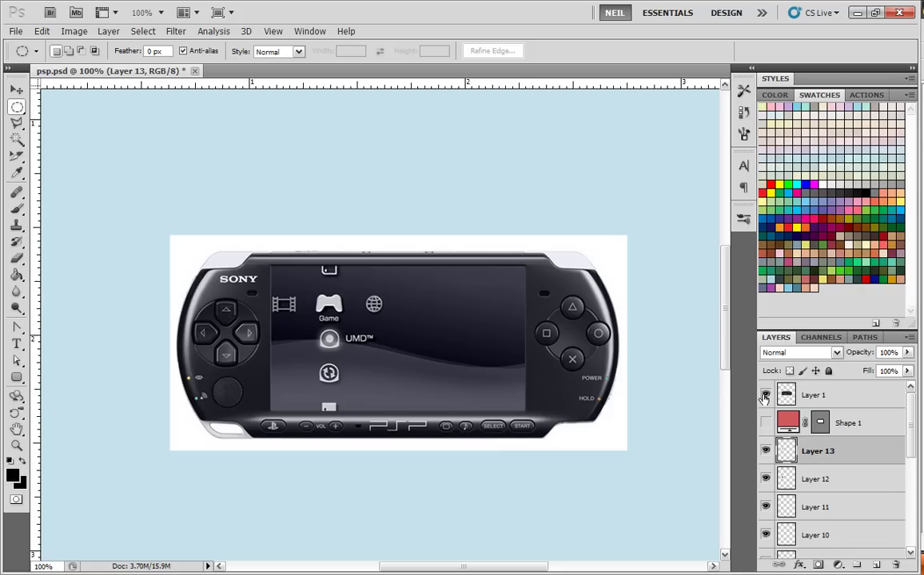
click(764, 397)
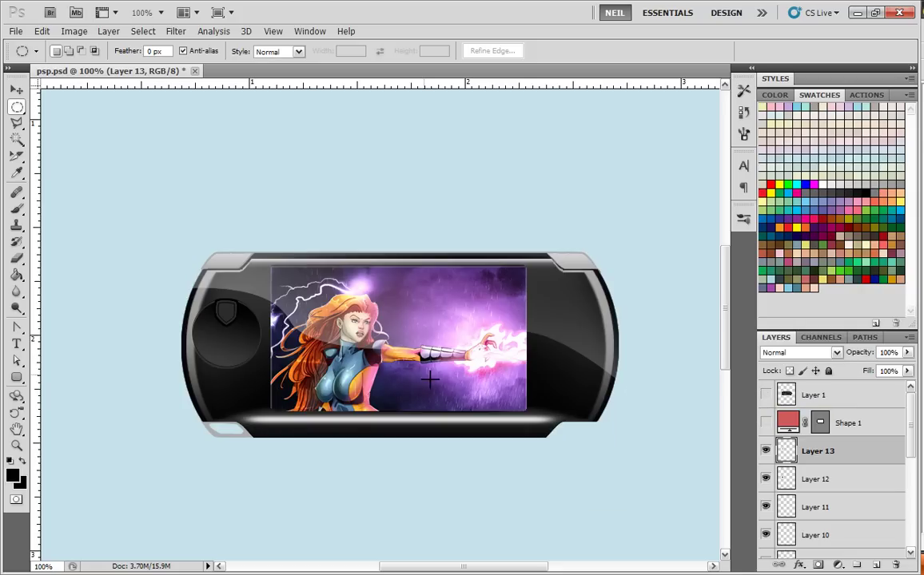